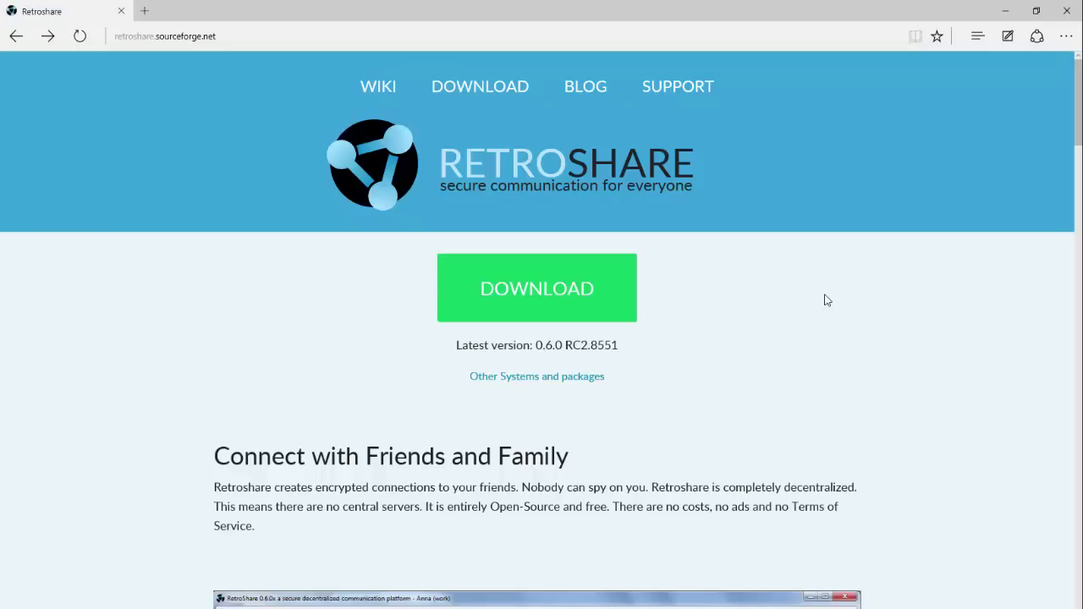
Step: Open the RetroShare downloads page and examine the packages offered for Windows, Mac OSX, Ubuntu, Debian and other systems
left_click(583, 290)
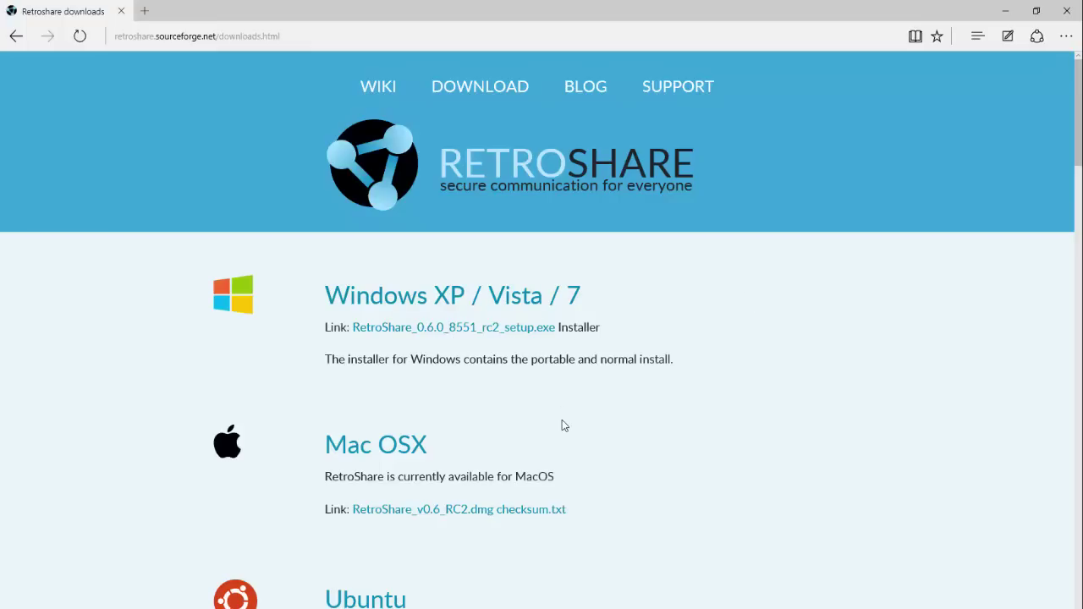
scroll(562, 423, "down", 2)
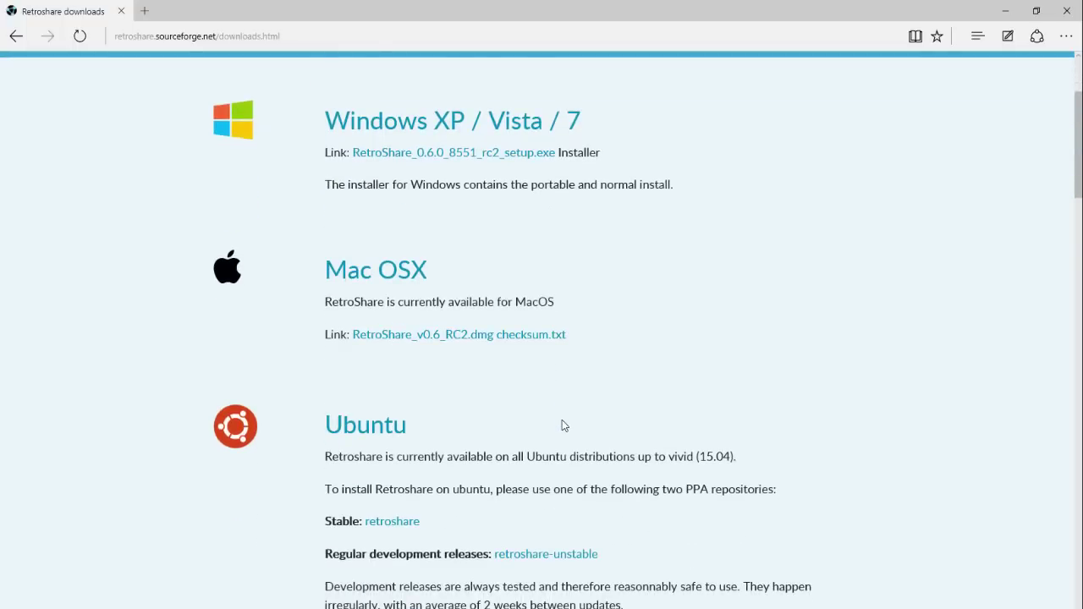
scroll(562, 424, "down", 10)
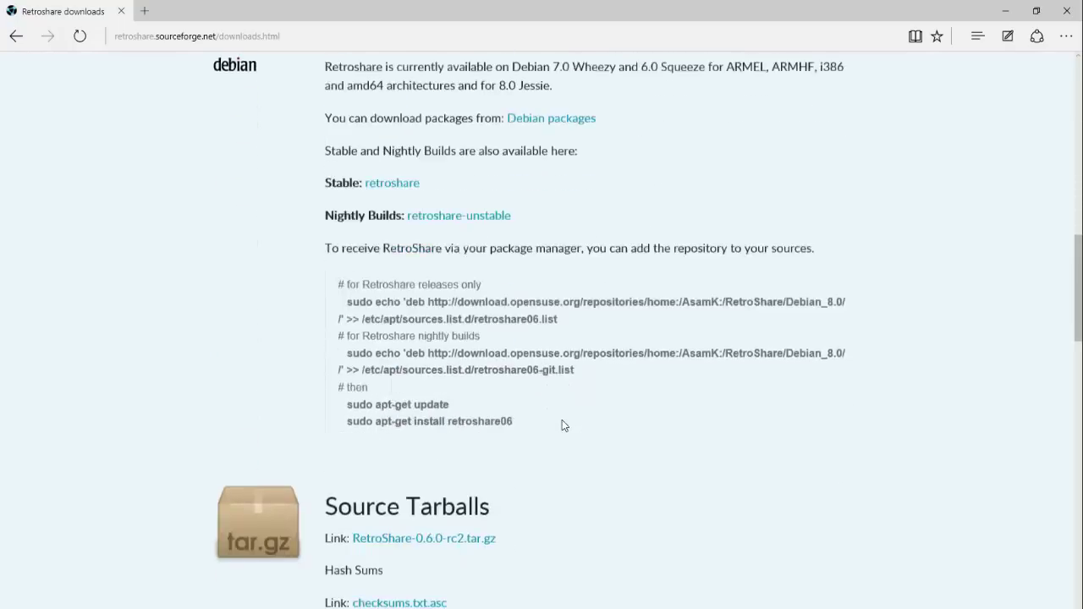
scroll(564, 424, "down", 5)
scroll(562, 424, "down", 6)
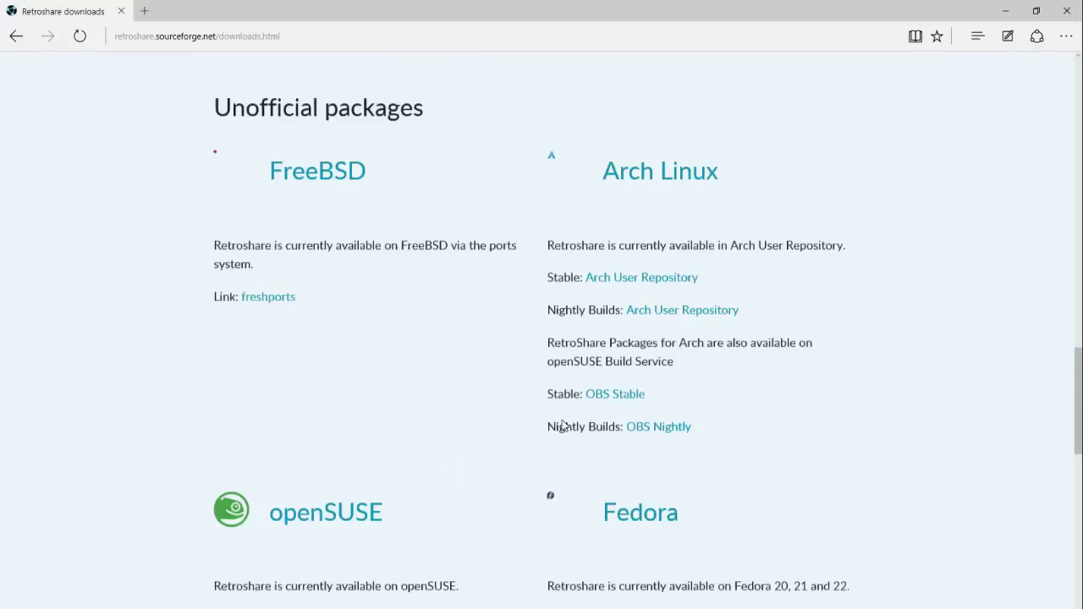
scroll(562, 423, "down", 3)
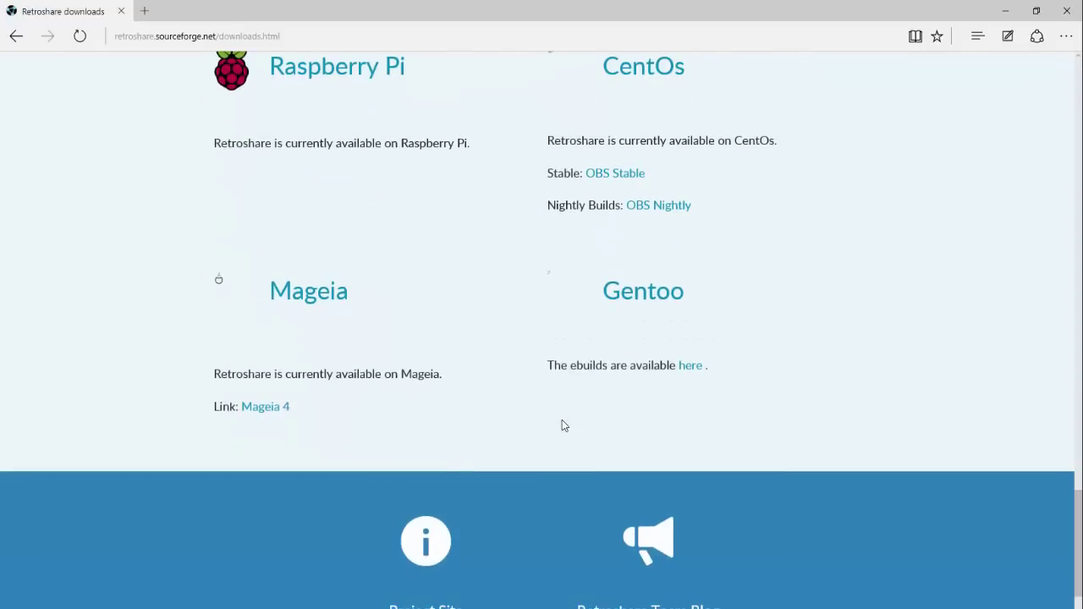
scroll(562, 423, "up", 12)
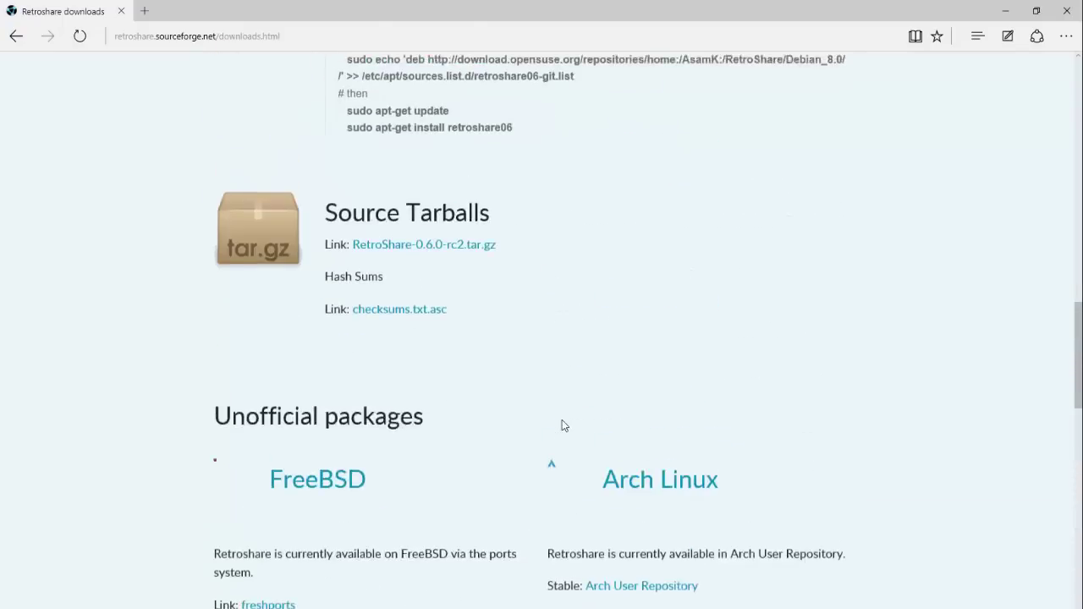
scroll(563, 425, "up", 10)
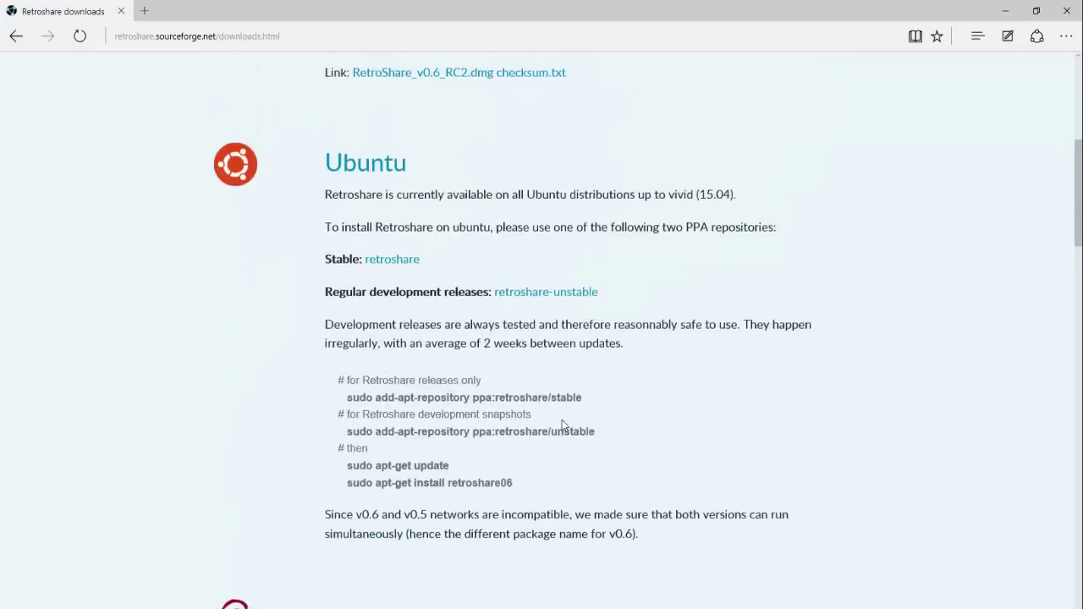
scroll(562, 423, "up", 5)
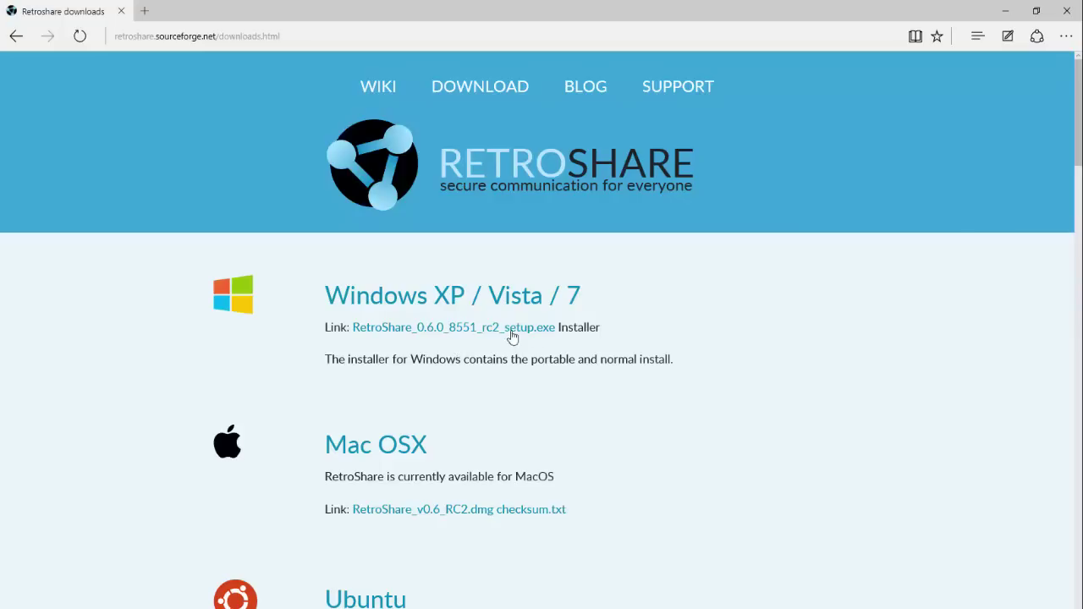
Step: Switch to the desktop, run RetroShare_0.6.0_8551_rc2_setup.exe with permission to make changes, and accept French / Francais as the installer language
left_click(1006, 11)
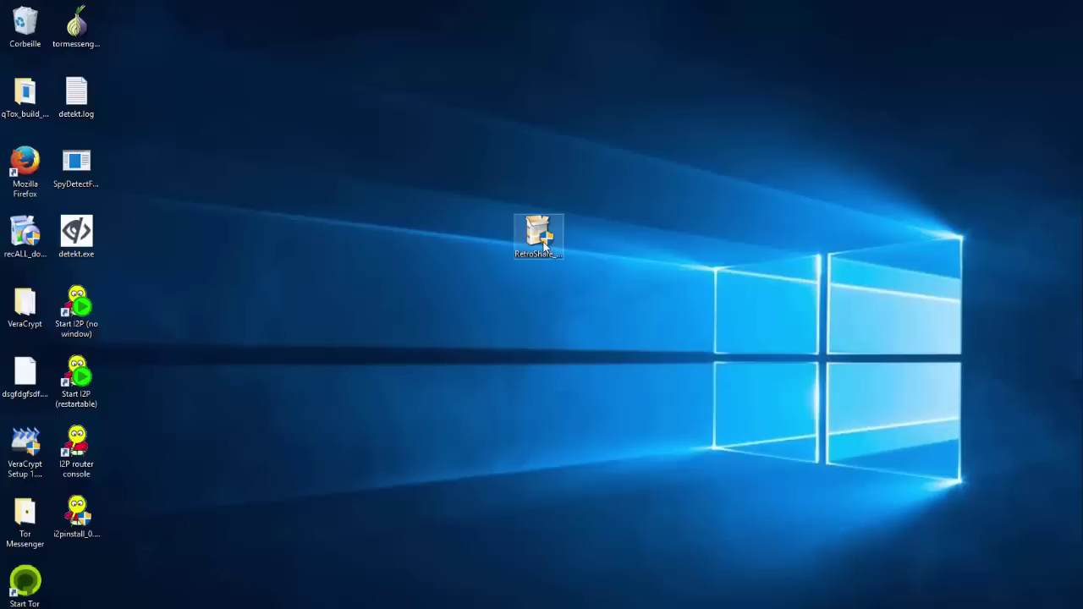
left_click(544, 245)
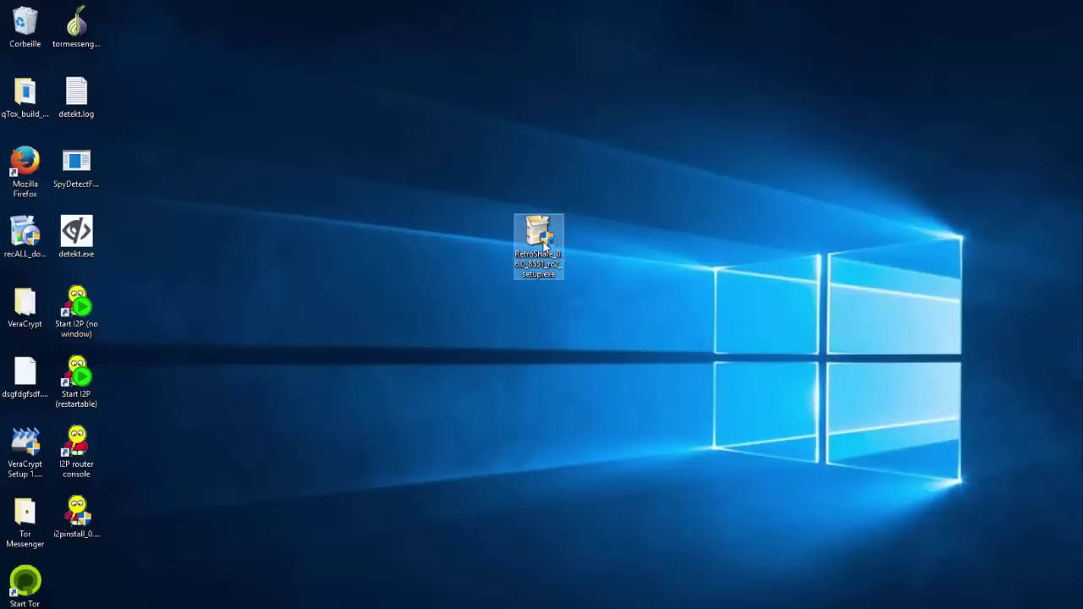
double_click(544, 246)
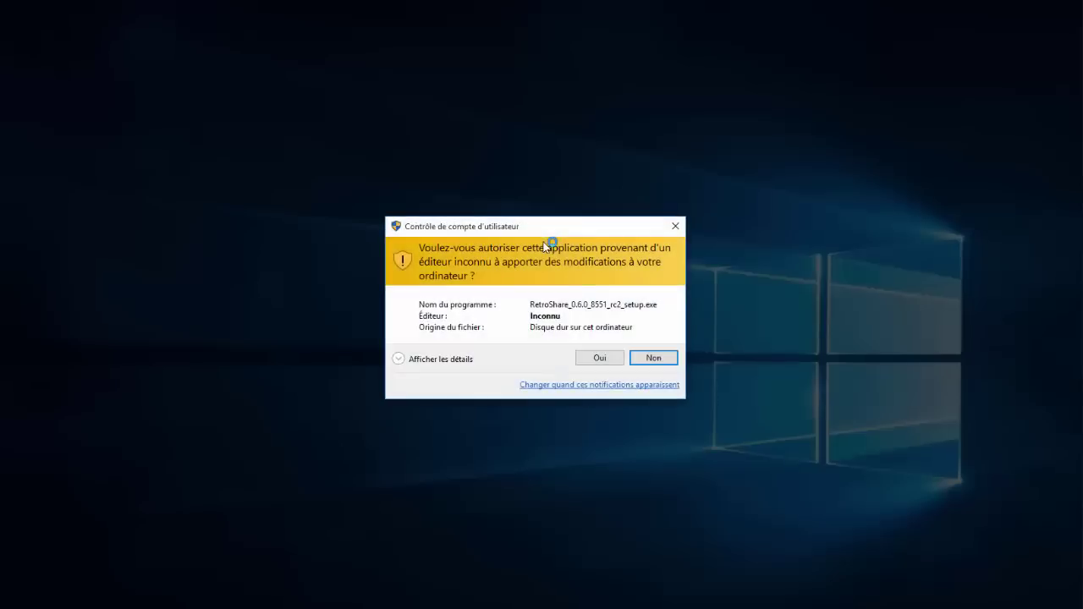
left_click(595, 361)
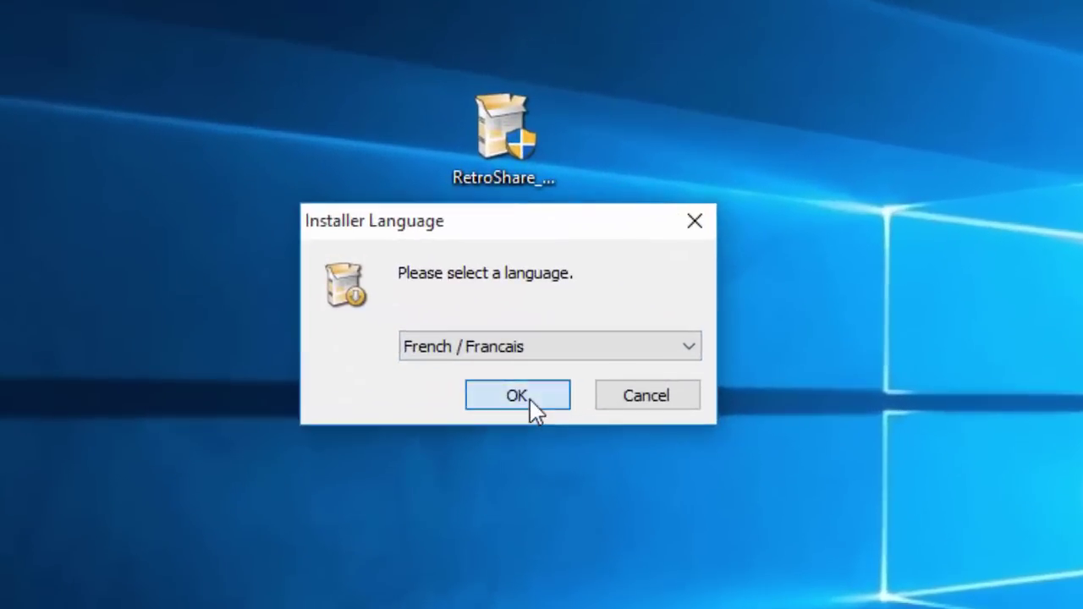
left_click(530, 401)
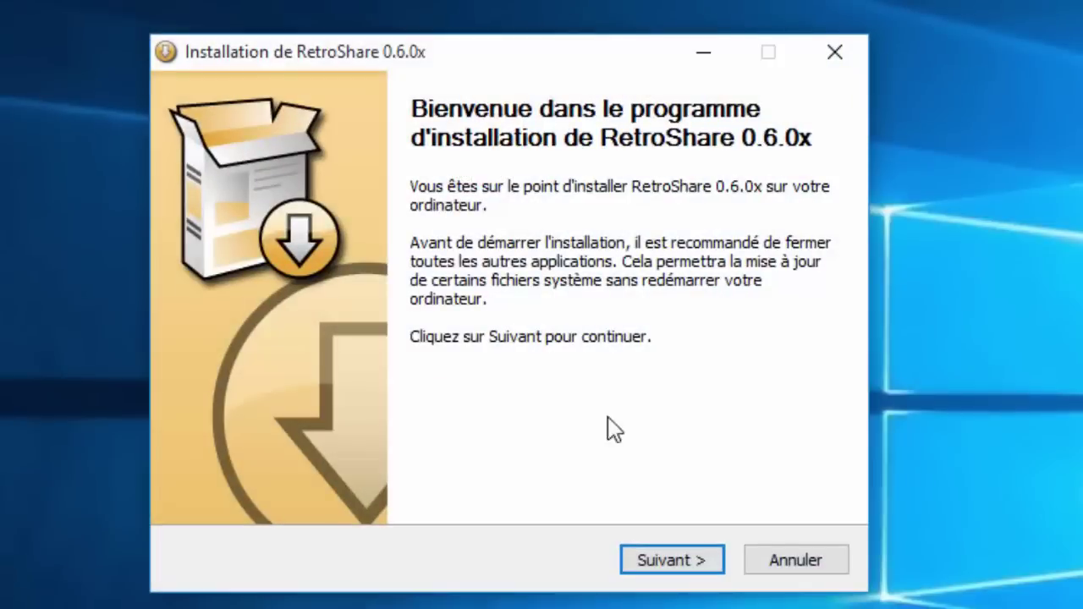
Step: Accept the licence terms and keep the standard installation in the folder C:\Program Files (x86)\RetroShare
left_click(666, 562)
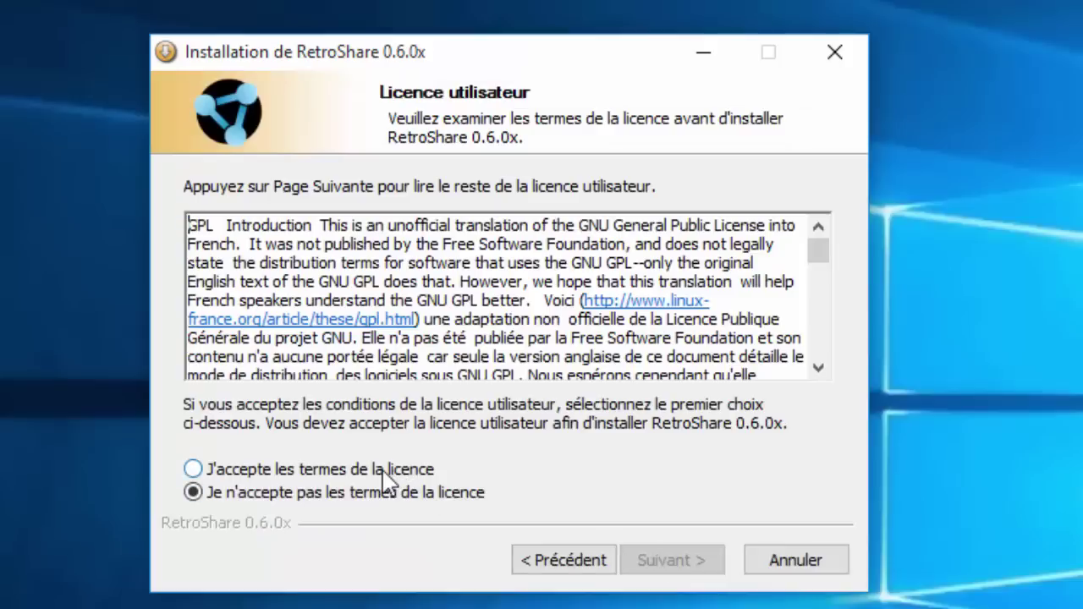
left_click(386, 472)
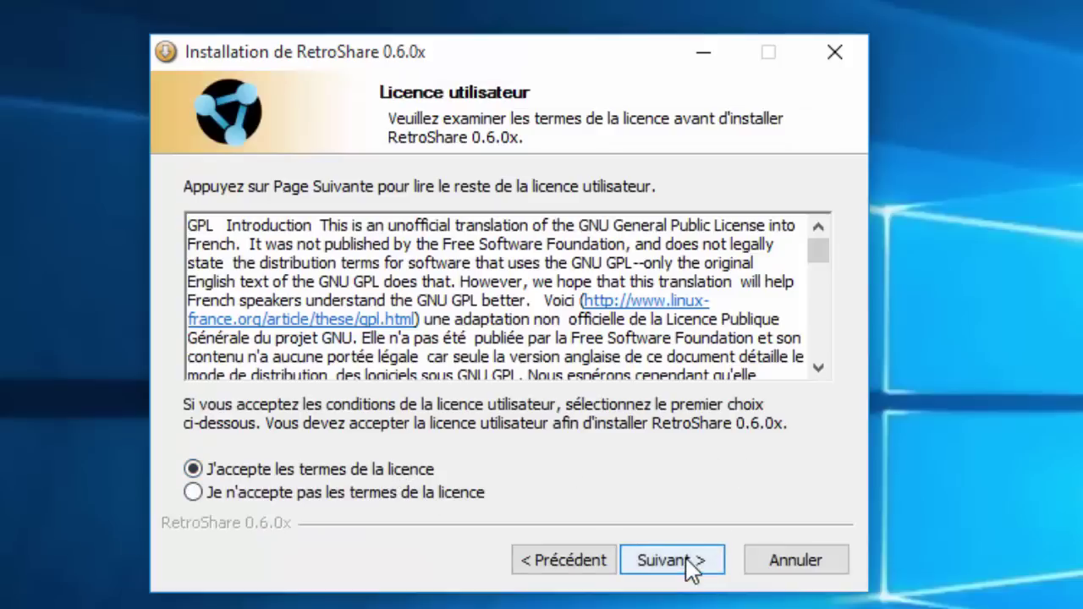
left_click(690, 562)
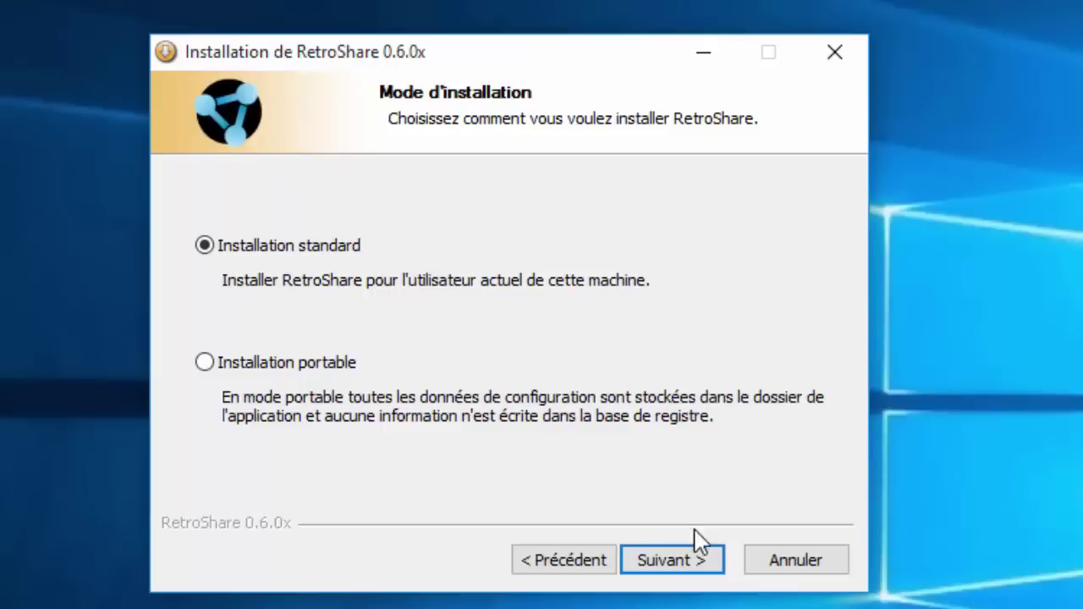
left_click(693, 563)
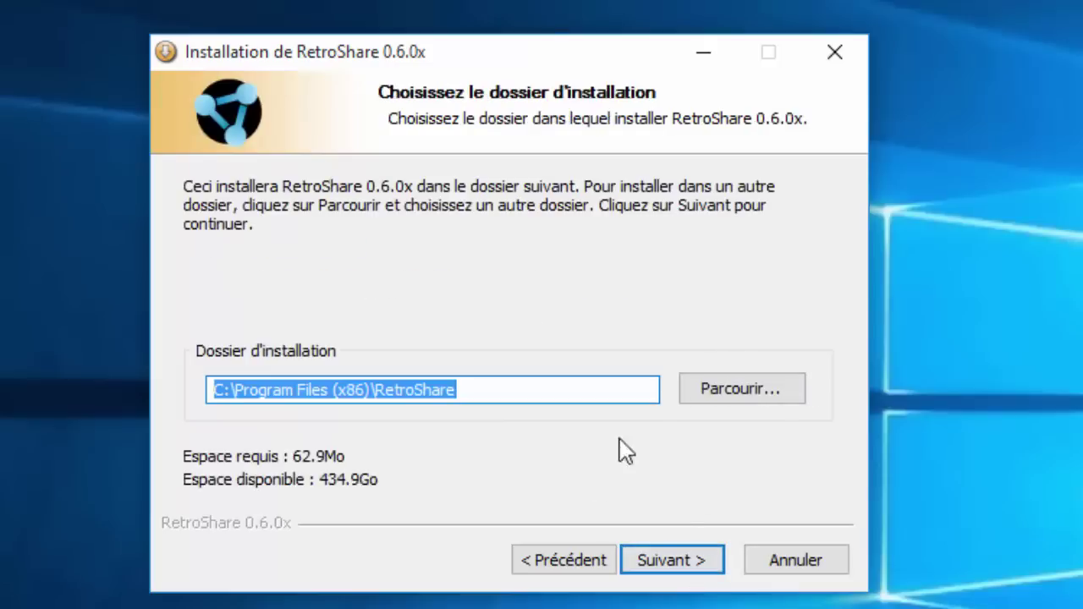
left_click(674, 566)
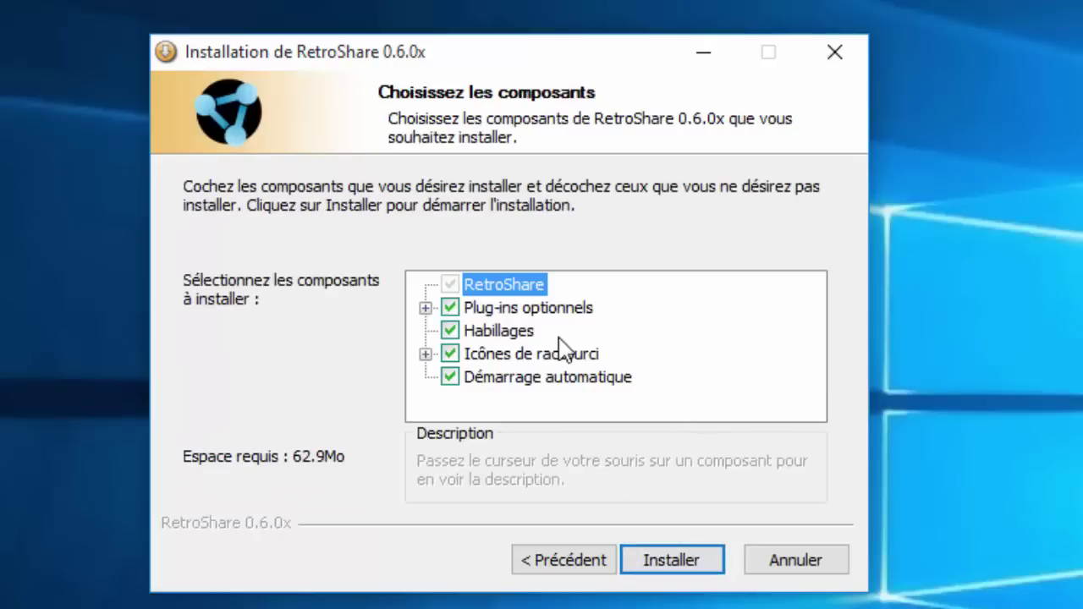
Step: Review the optional plug-ins, install RetroShare with all components selected, and close the installer with the option to launch RetroShare kept on
left_click(425, 308)
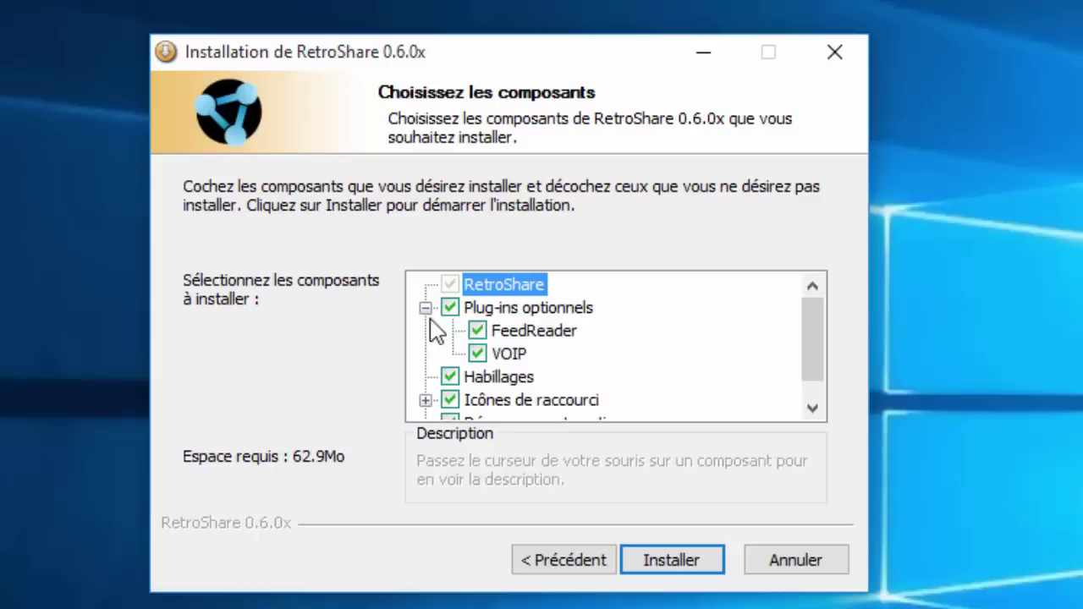
mouse_move(646, 380)
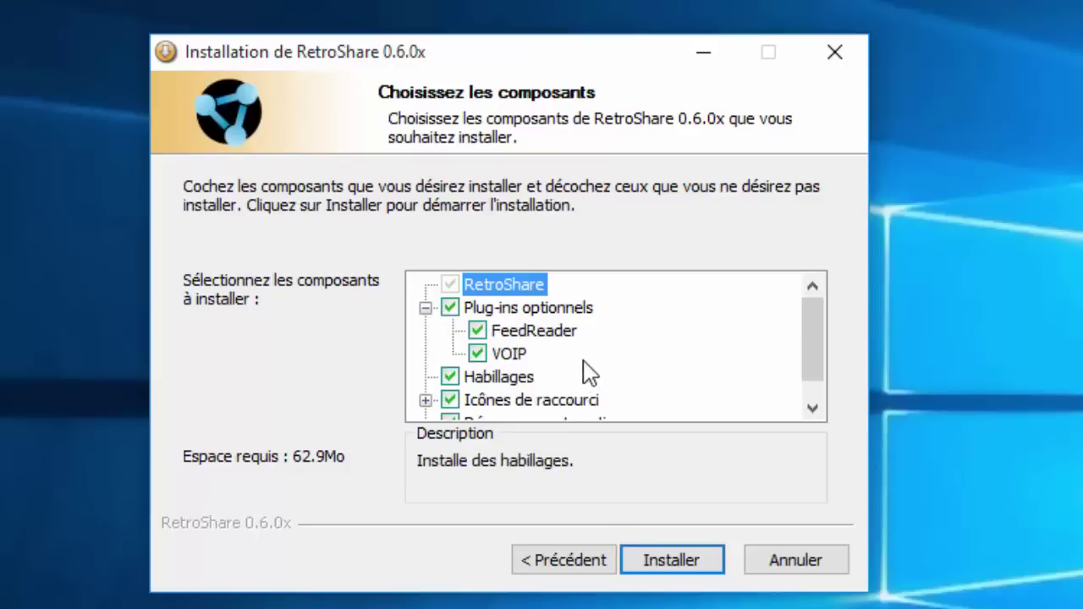
mouse_move(566, 360)
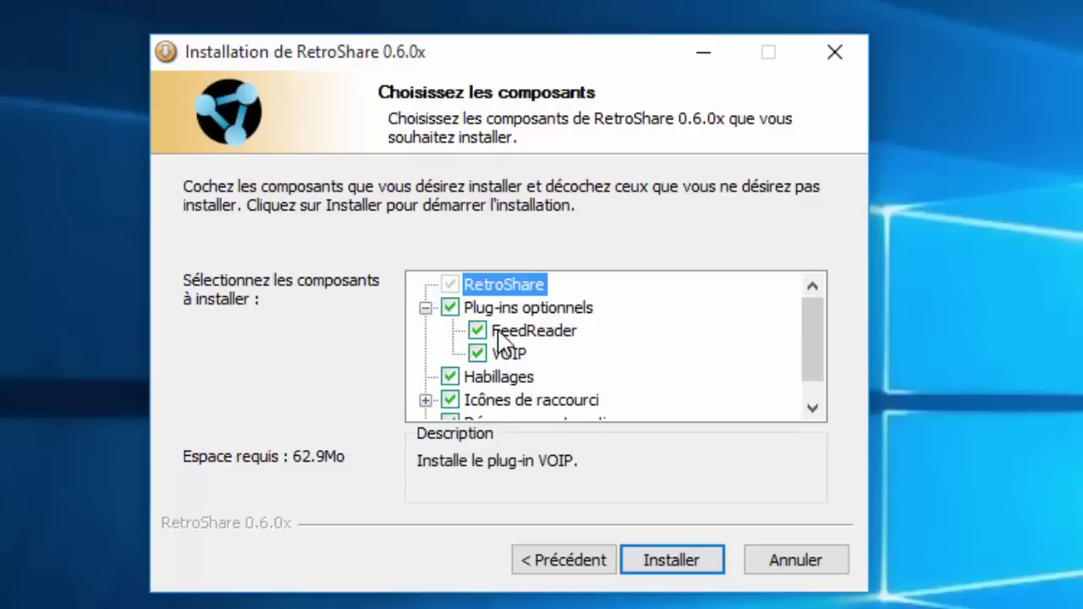
left_click(425, 309)
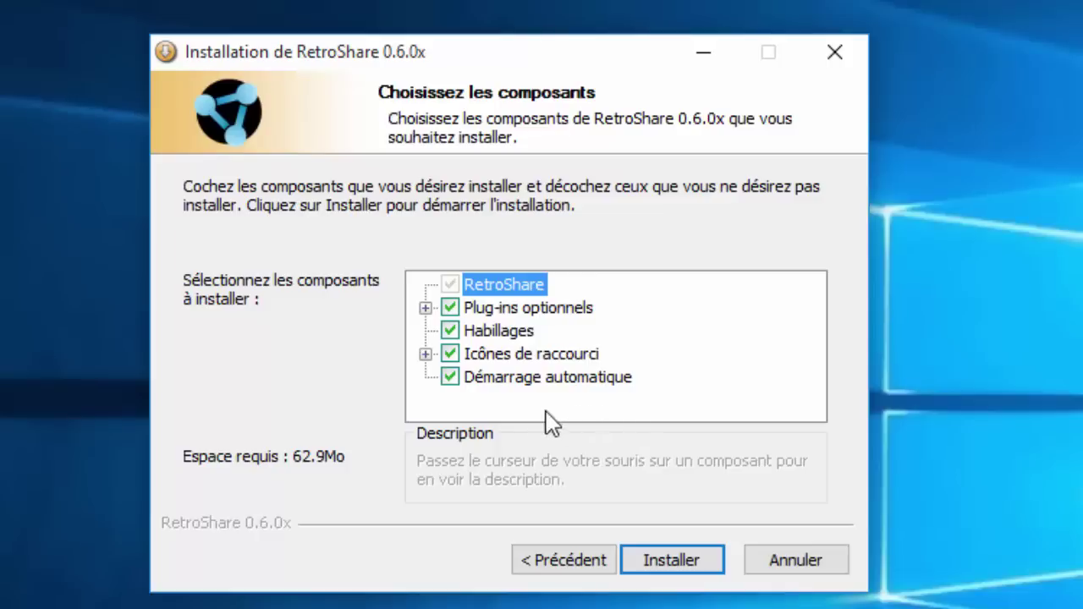
left_click(672, 562)
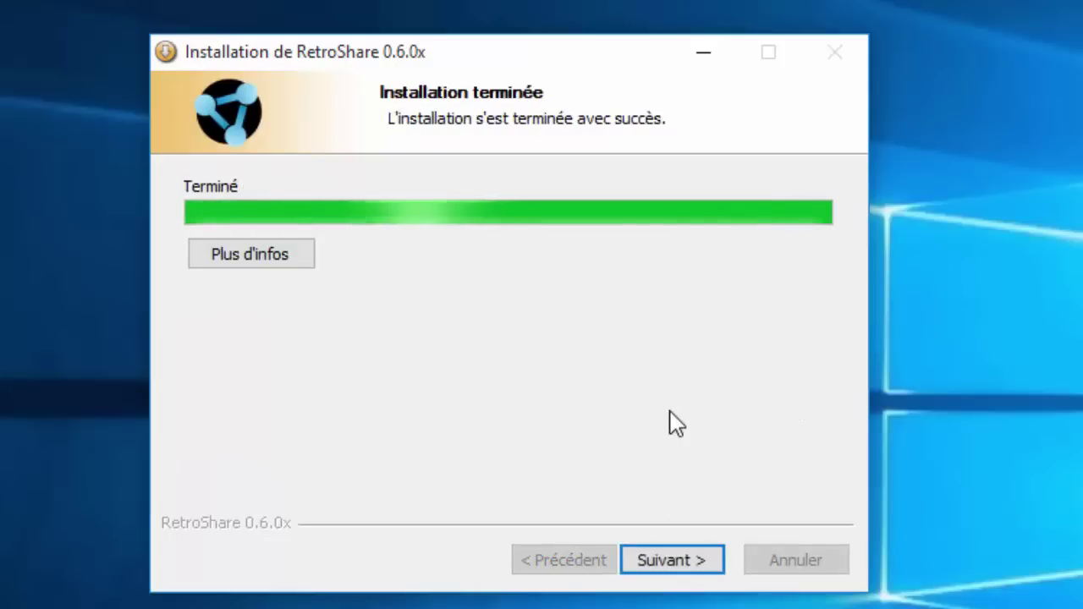
left_click(701, 565)
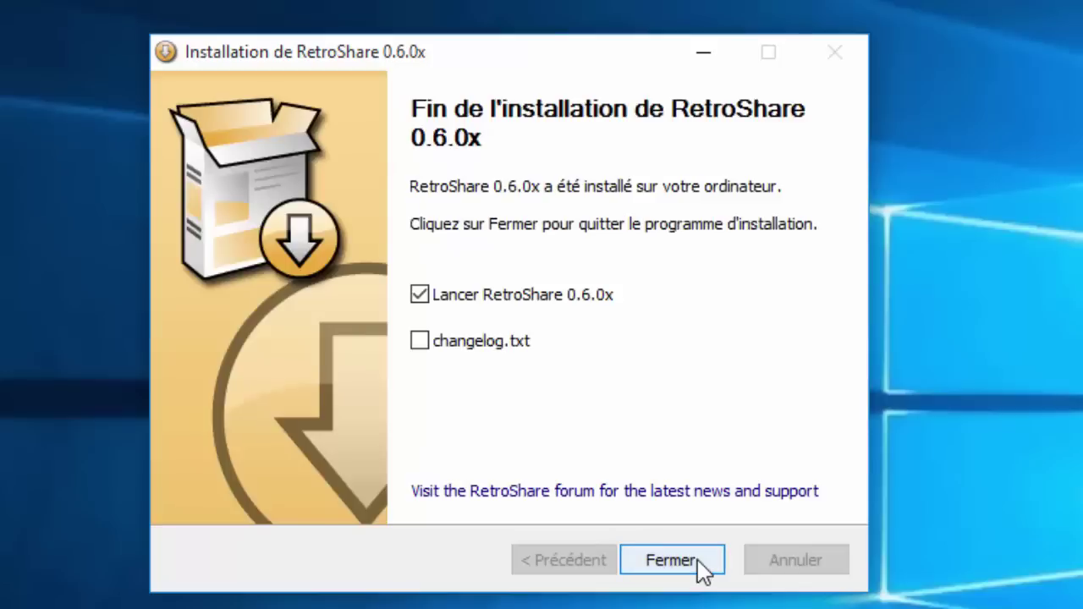
left_click(702, 565)
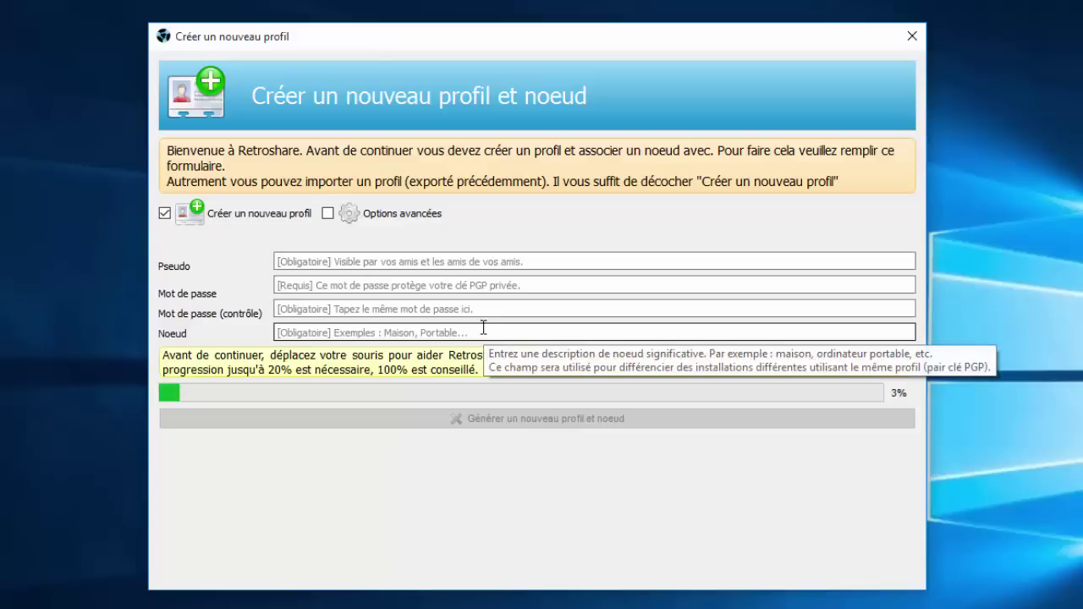
Step: Fill in the new profile form with a nickname, the profile password and its confirmation, and the node name Maison
left_click(477, 265)
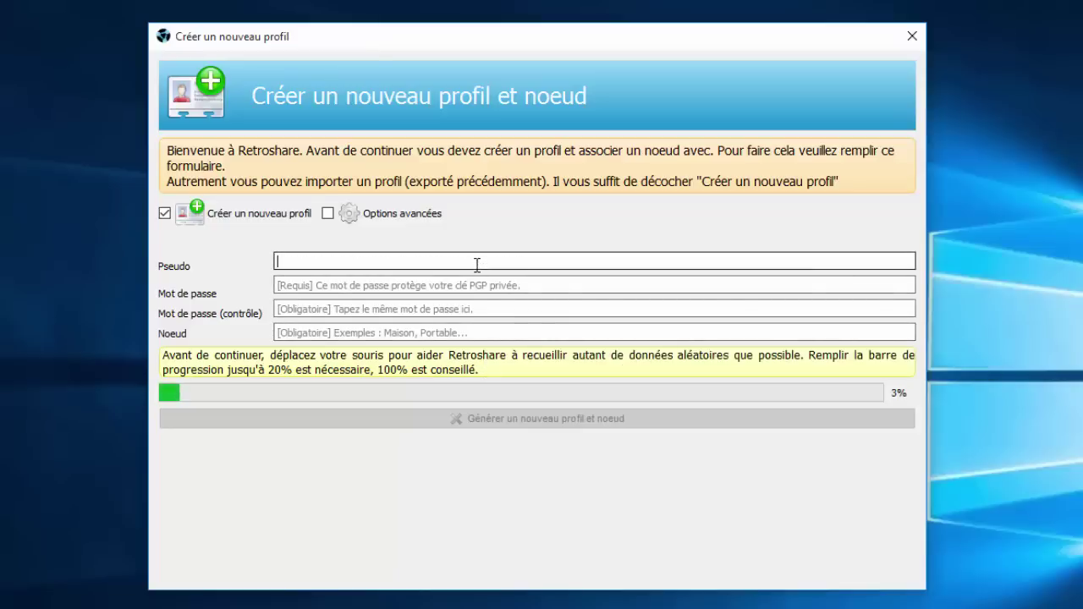
type("Paulk")
key("BackSpace")
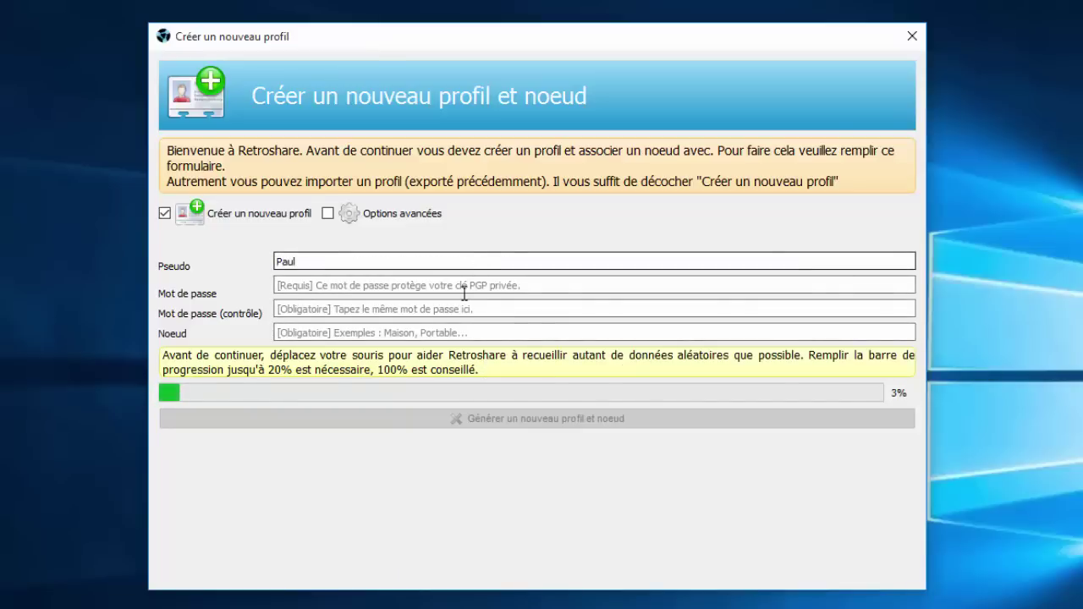
left_click(458, 283)
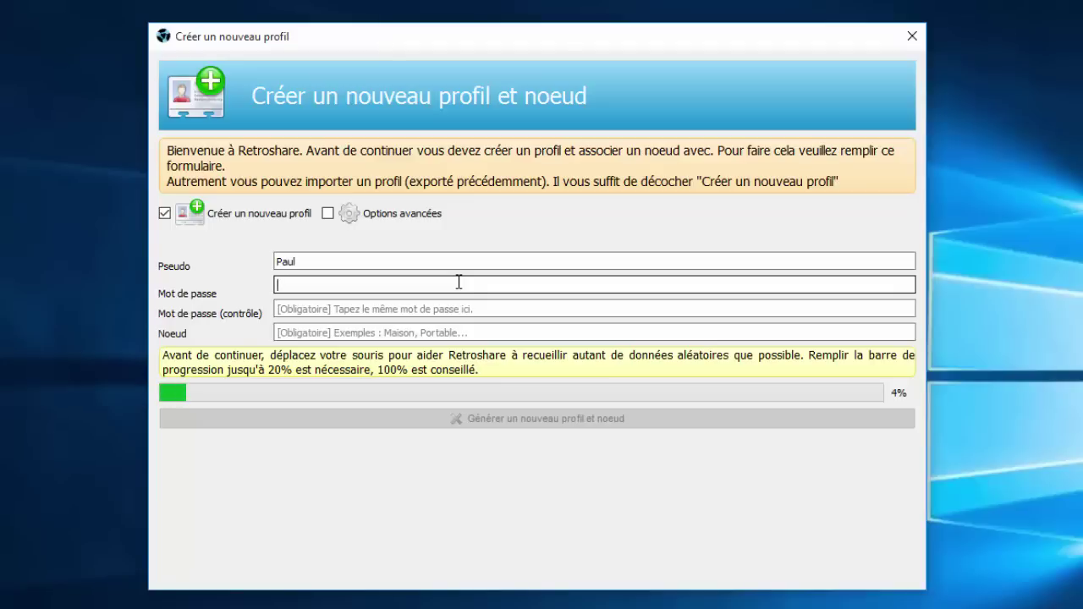
type("••••••••••")
key("Tab")
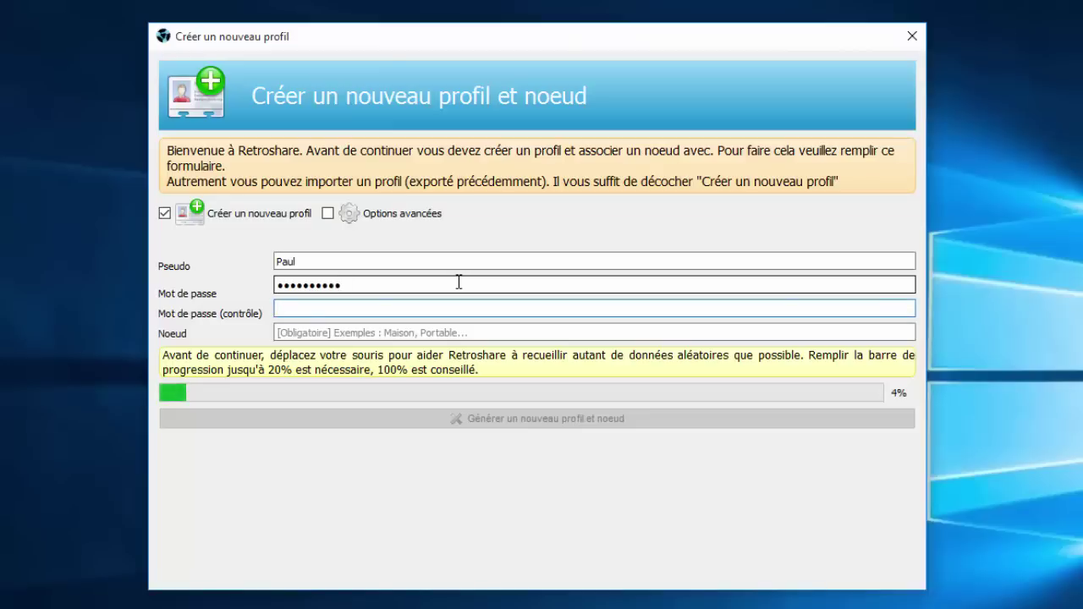
type("••••••••••")
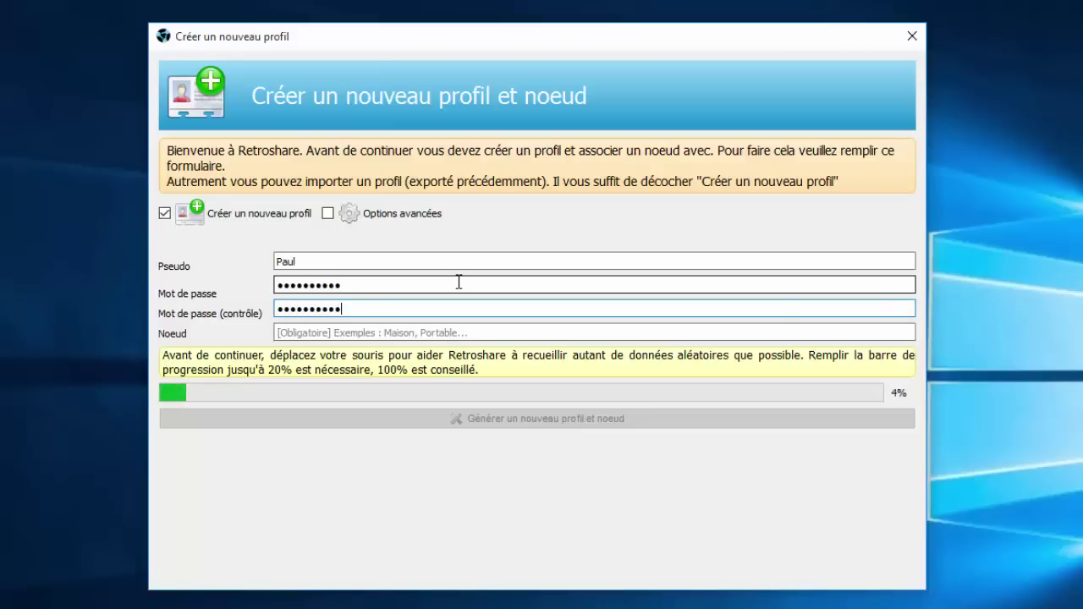
left_click(473, 332)
type("Maison")
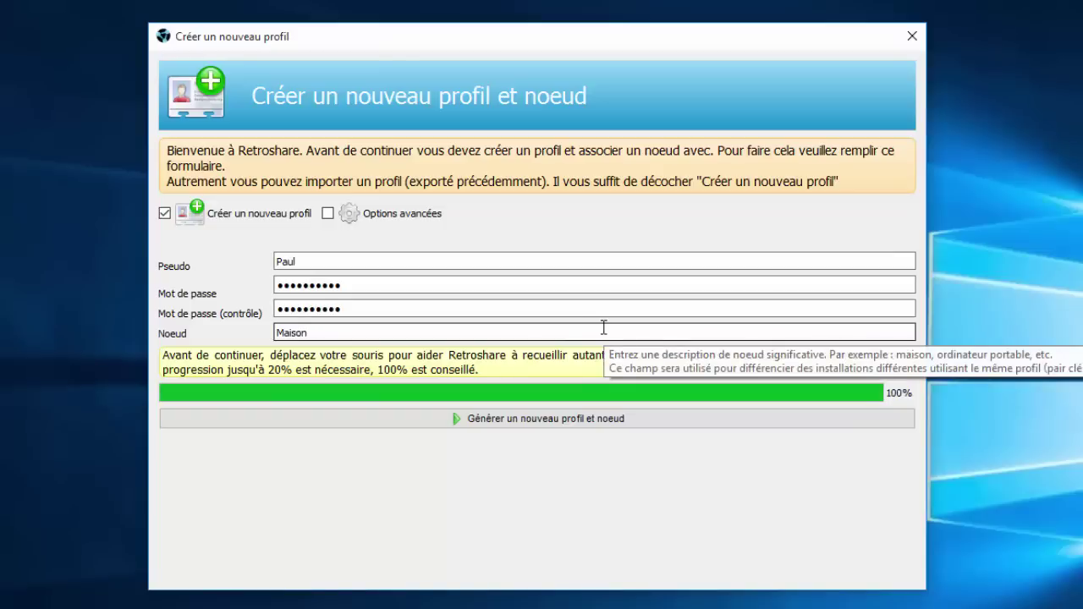
Step: Generate the new profile and node, and enter the PGP key password to sign the new key
left_click(547, 419)
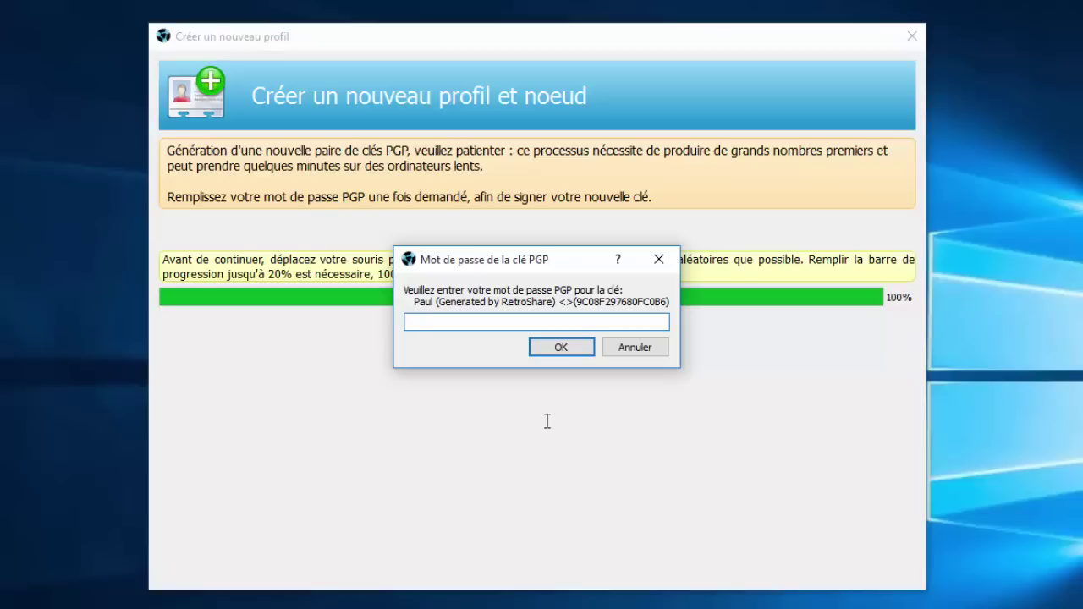
type("••••••••••")
left_click(579, 347)
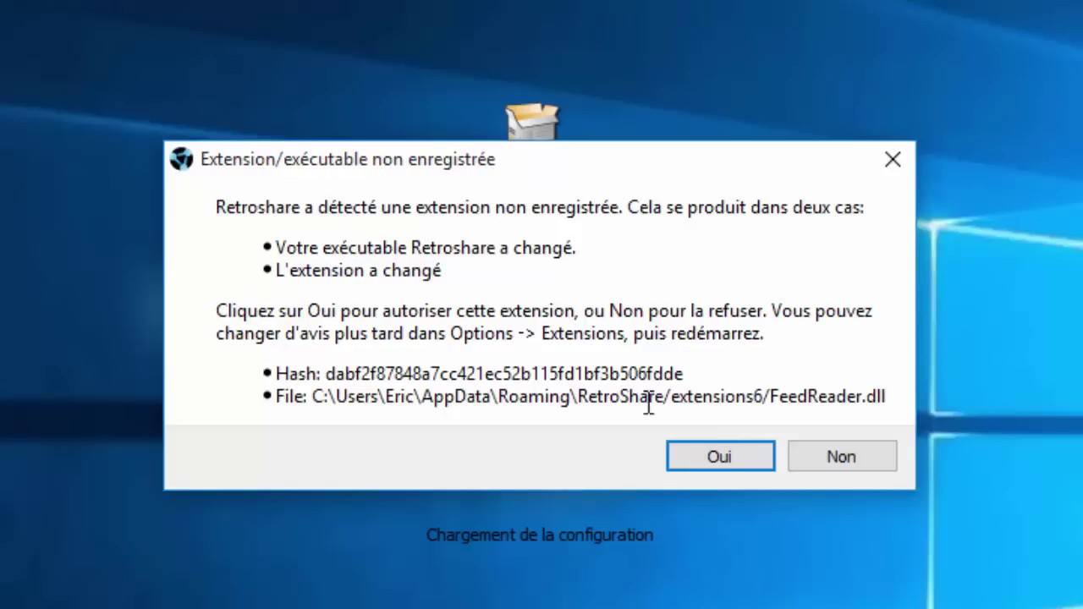
Step: Authorize the unregistered FeedReader.dll and VOIP.dll extensions
left_click(704, 445)
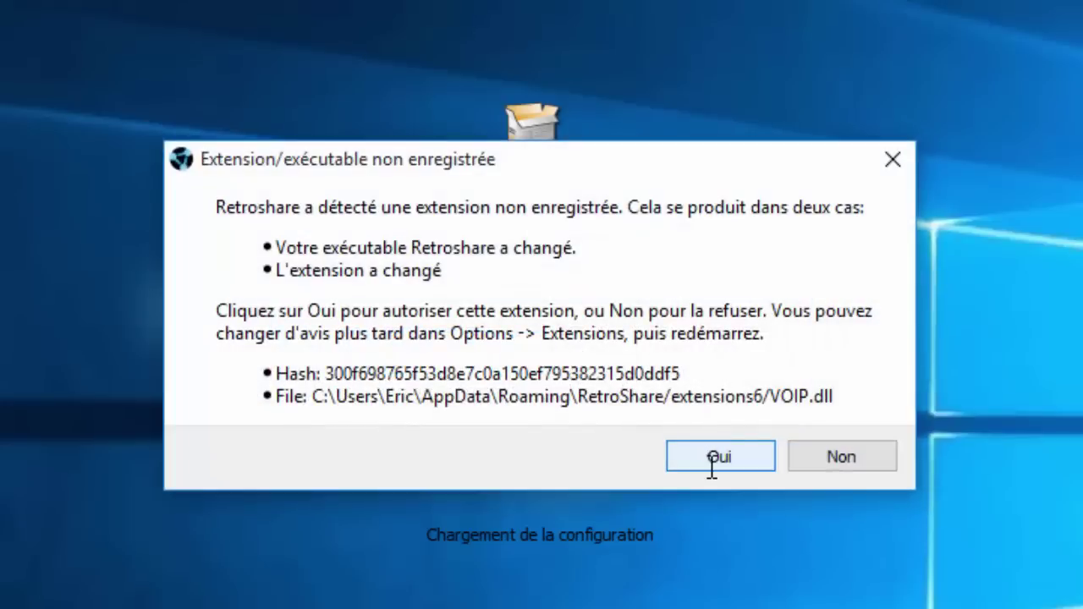
left_click(712, 464)
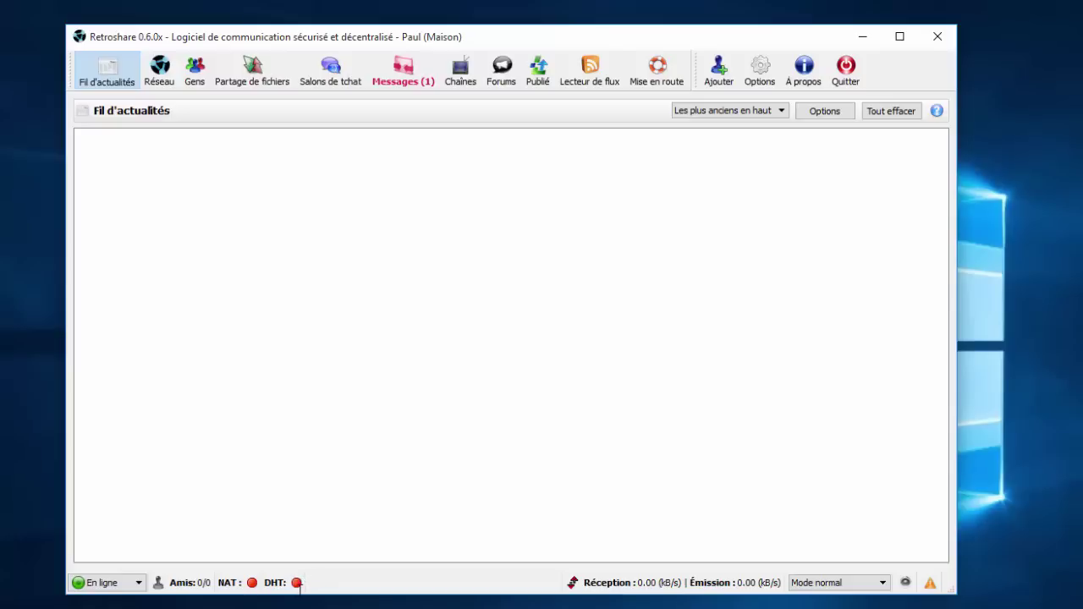
Step: Open the network options, enlarge and reposition the Options window, and examine the network and Tor configuration
mouse_move(300, 584)
left_click(761, 71)
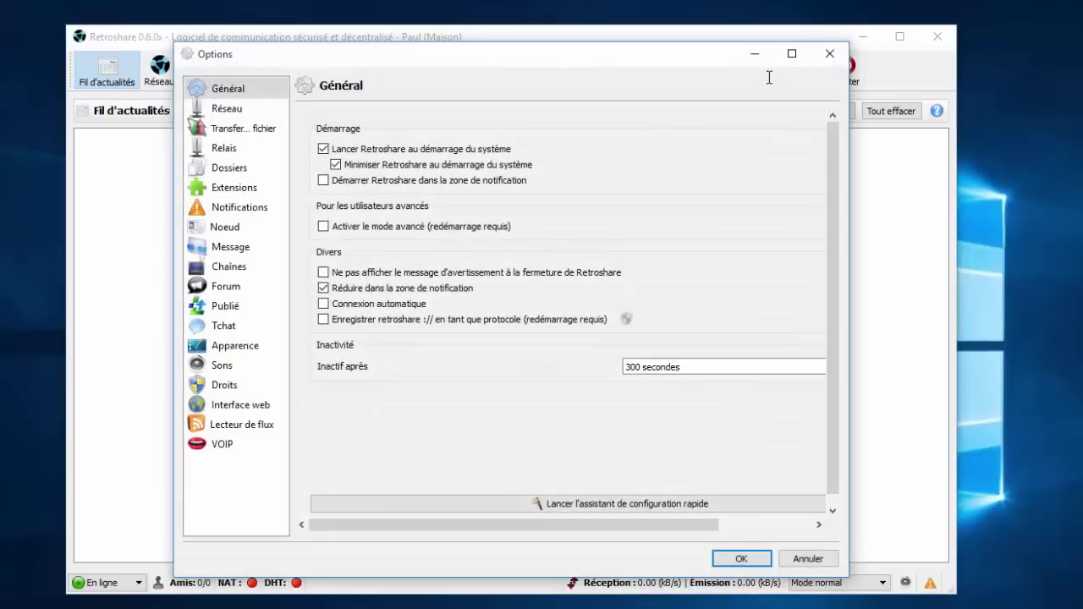
left_click(226, 108)
left_click_drag(849, 203, 1042, 184)
left_click_drag(864, 59, 773, 39)
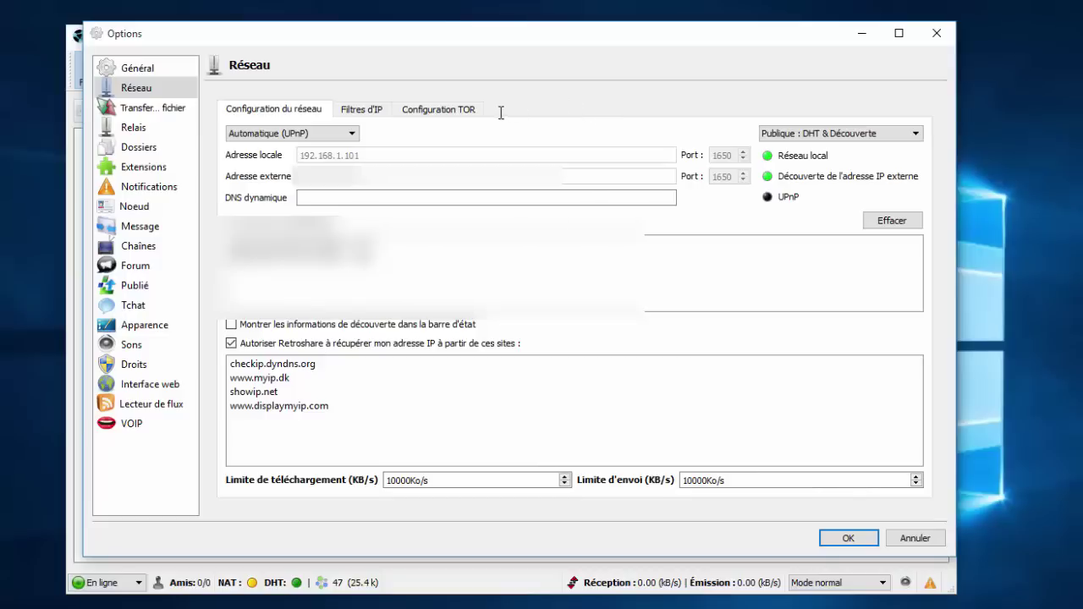
left_click(441, 110)
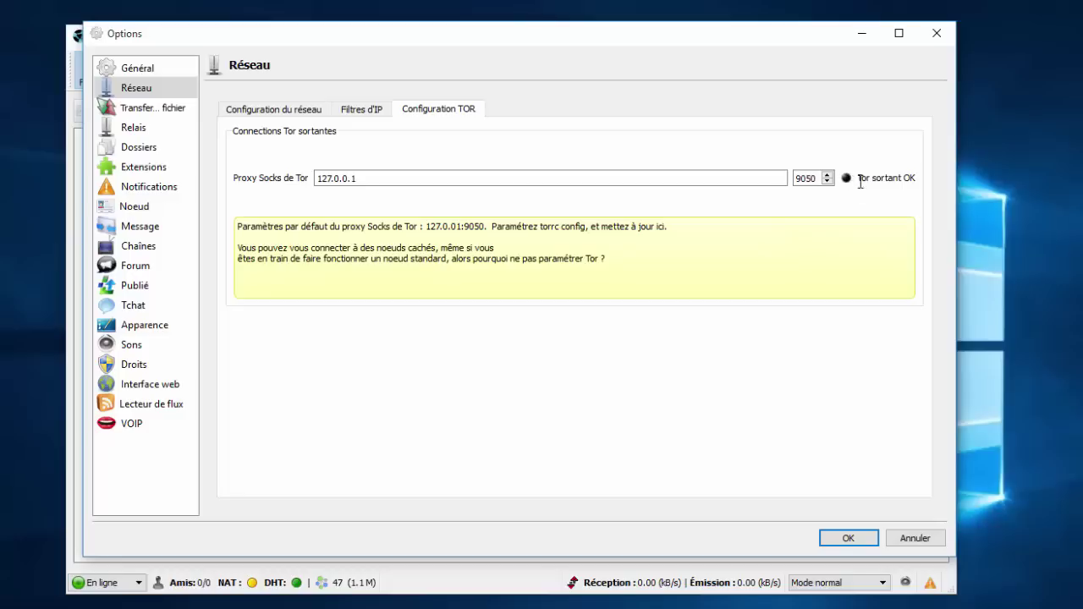
mouse_move(851, 178)
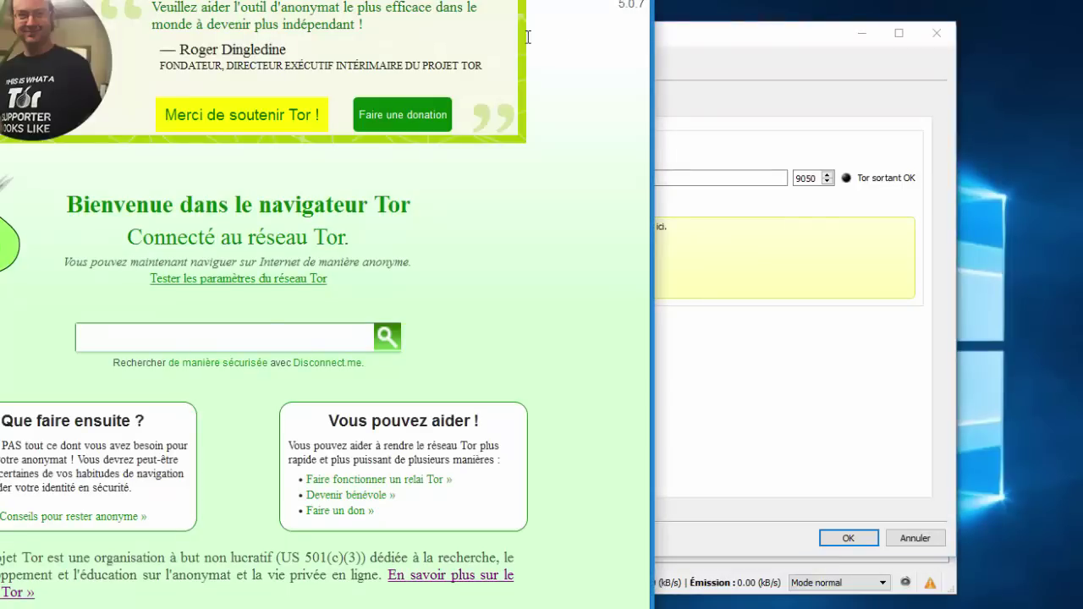
left_click(666, 35)
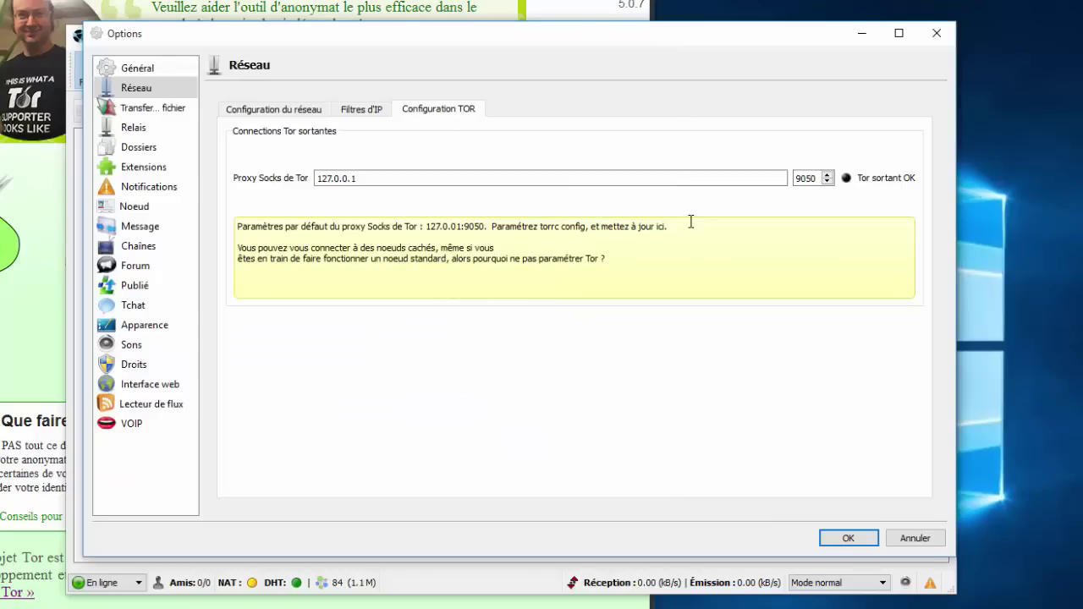
Step: Try port 9150 for the Tor SOCKS proxy, put it back to 9050, and close the options without saving
left_click(814, 178)
left_click(806, 178)
key("BackSpace")
type("1")
key("BackSpace")
type("0")
left_click(626, 0)
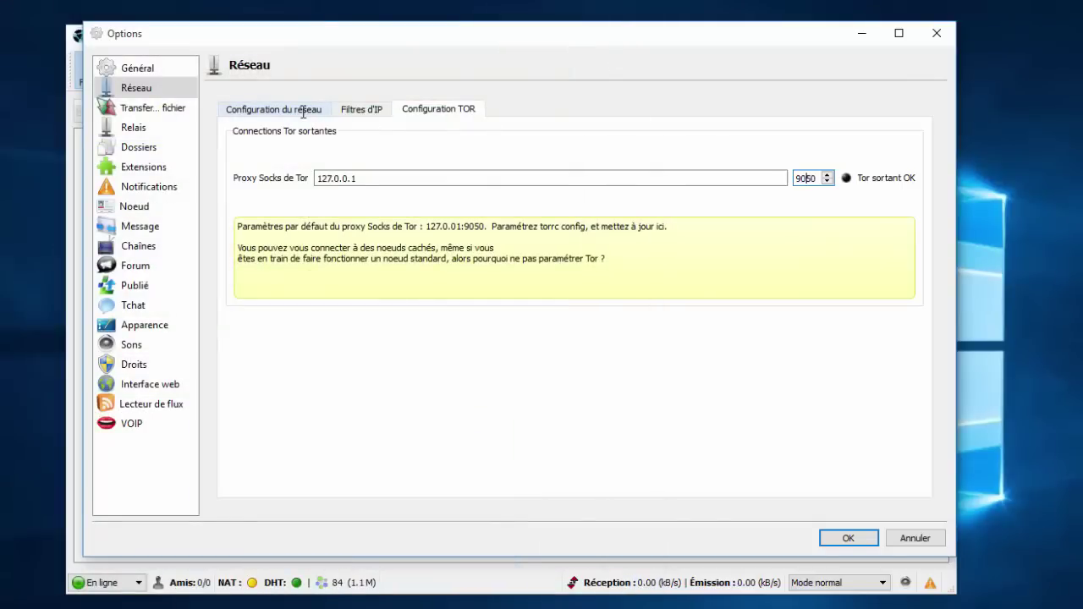
left_click(303, 110)
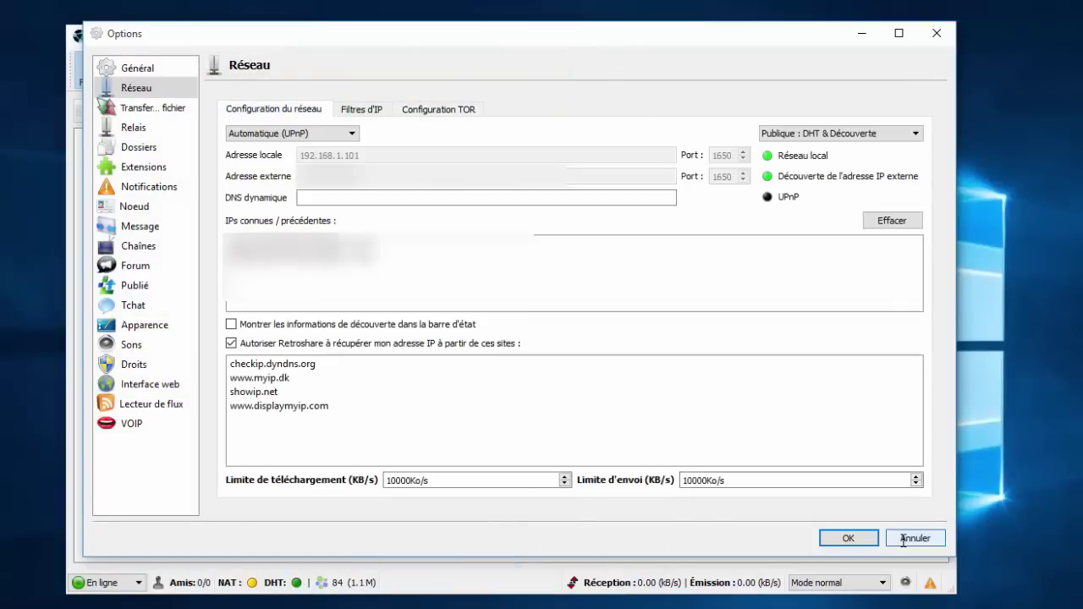
left_click(903, 540)
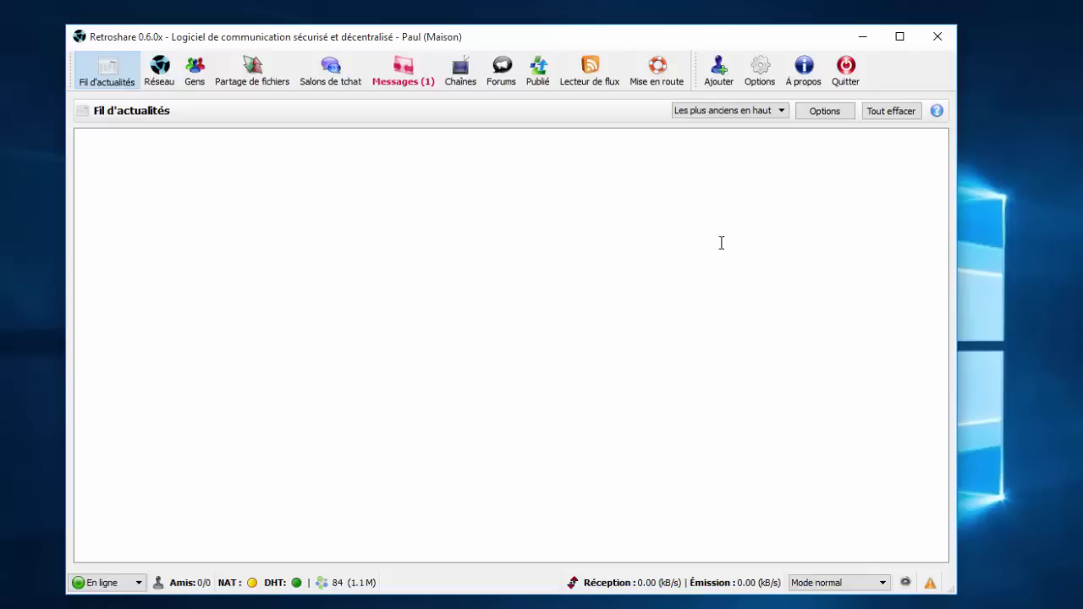
Step: Start adding a new friend, choose to enter the certificate manually, and continue to the text certificate page
left_click(718, 70)
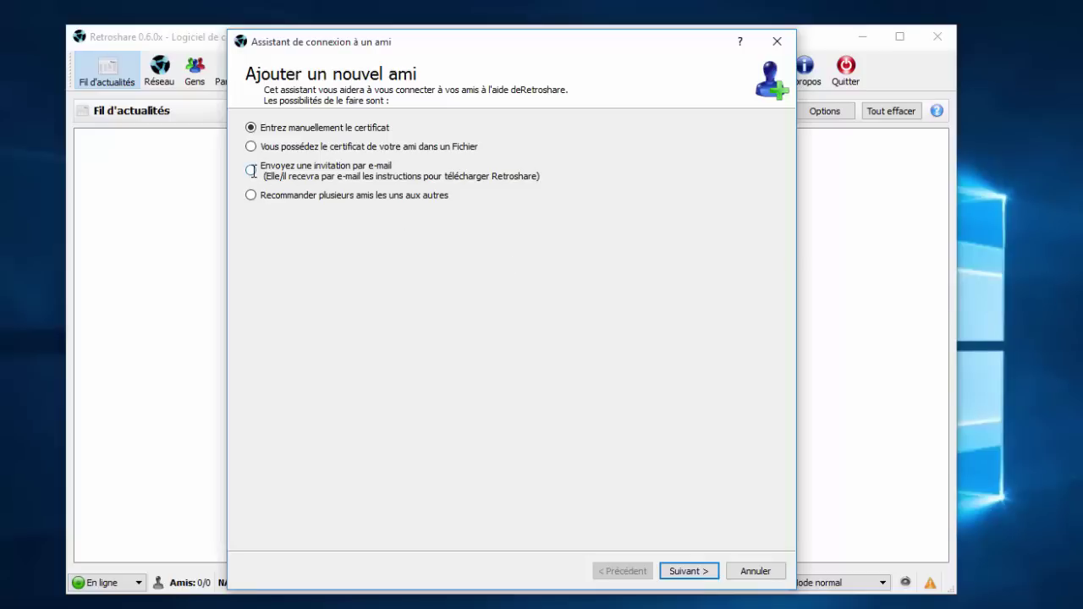
left_click(250, 171)
left_click(299, 131)
left_click(684, 570)
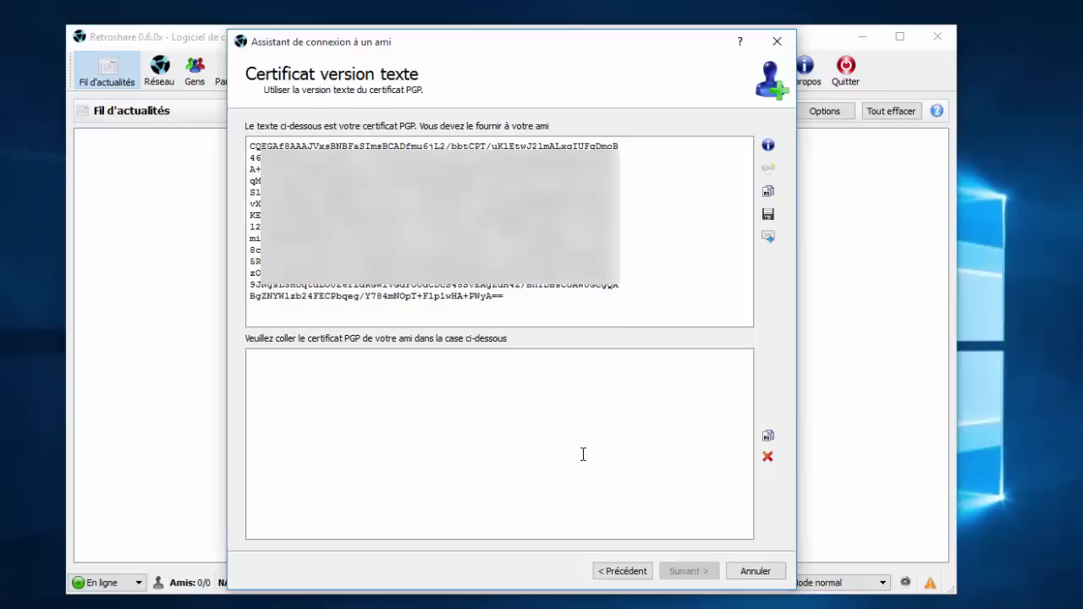
Step: Select the full text of the profile's own PGP certificate
left_click_drag(251, 148, 525, 298)
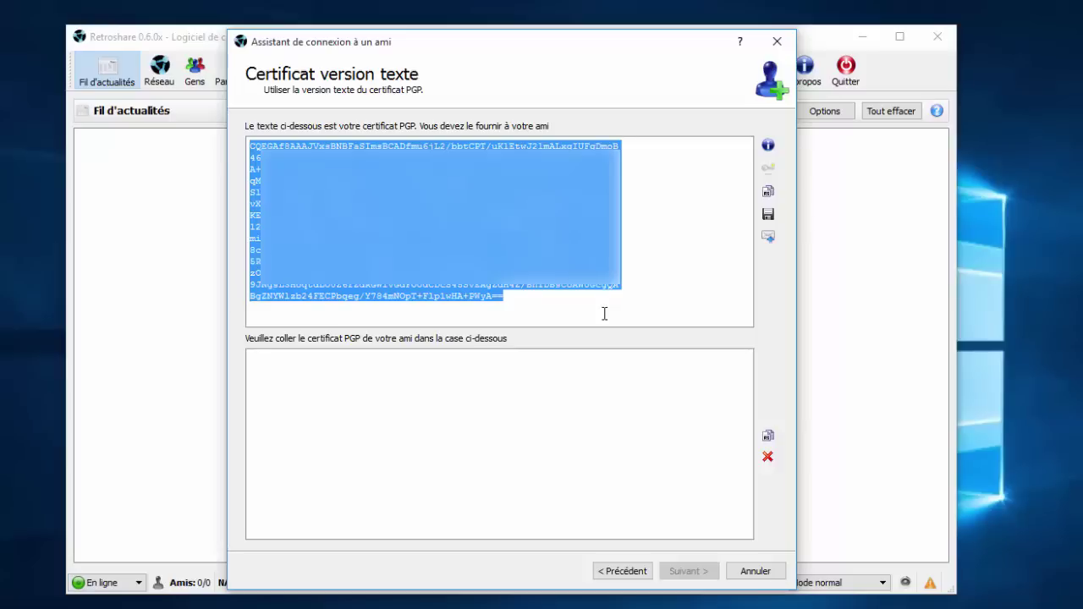
left_click(544, 392)
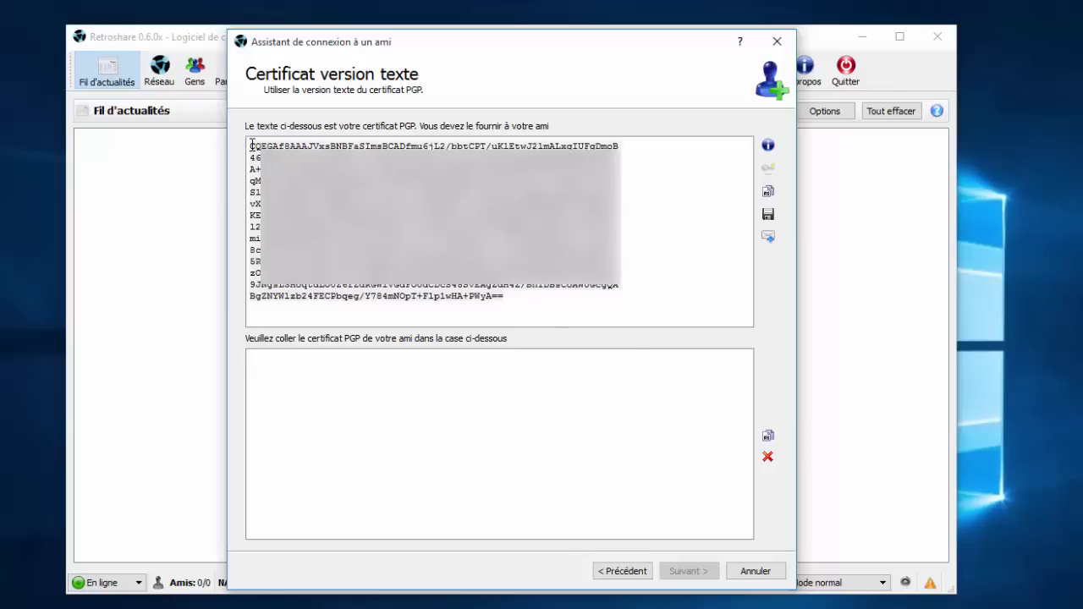
key("ctrl+a")
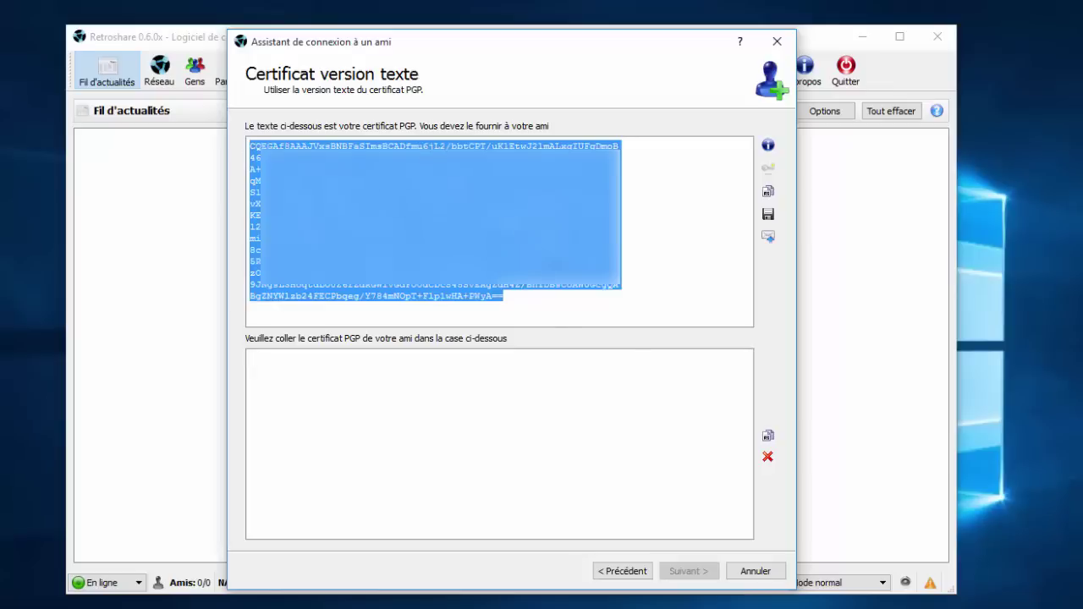
left_click(523, 300)
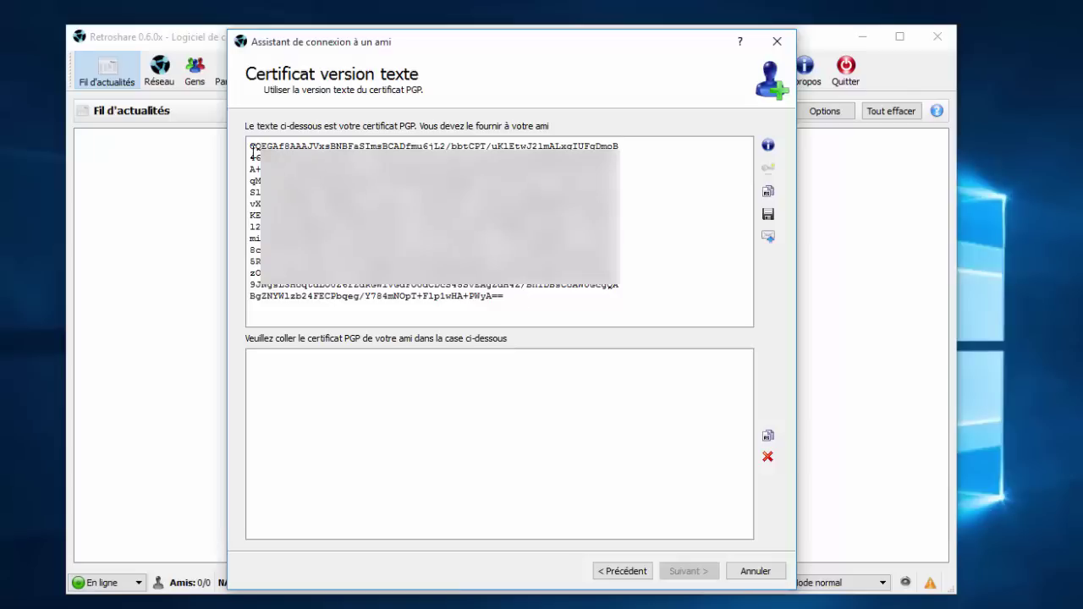
left_click_drag(252, 149, 517, 299)
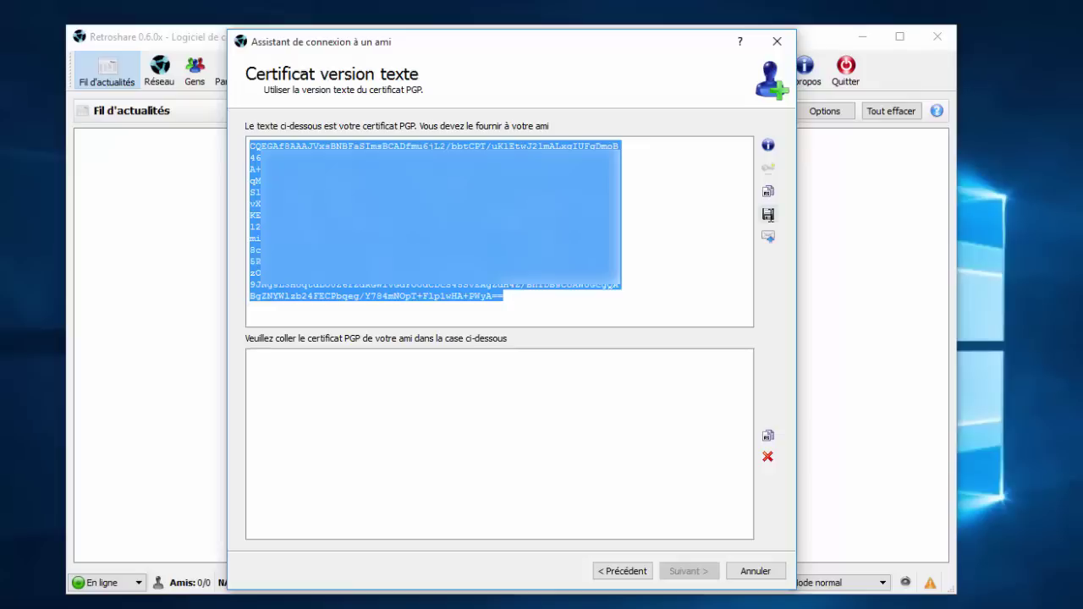
Step: Save the profile's own certificate to the Desktop as a RetroShare certificate named certificatretro, and close the friend wizard
left_click(768, 215)
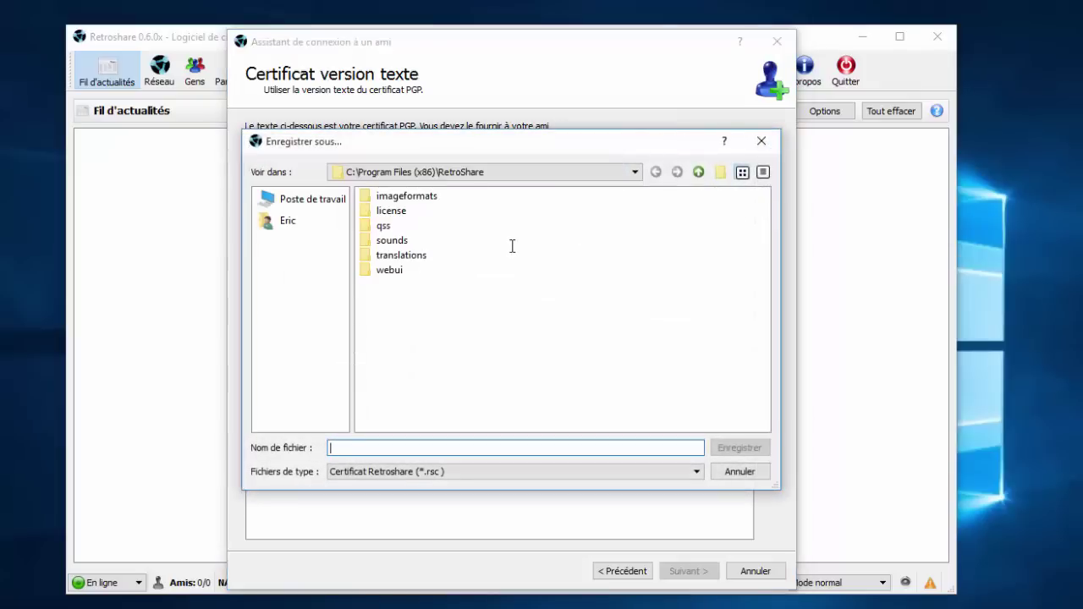
left_click(296, 222)
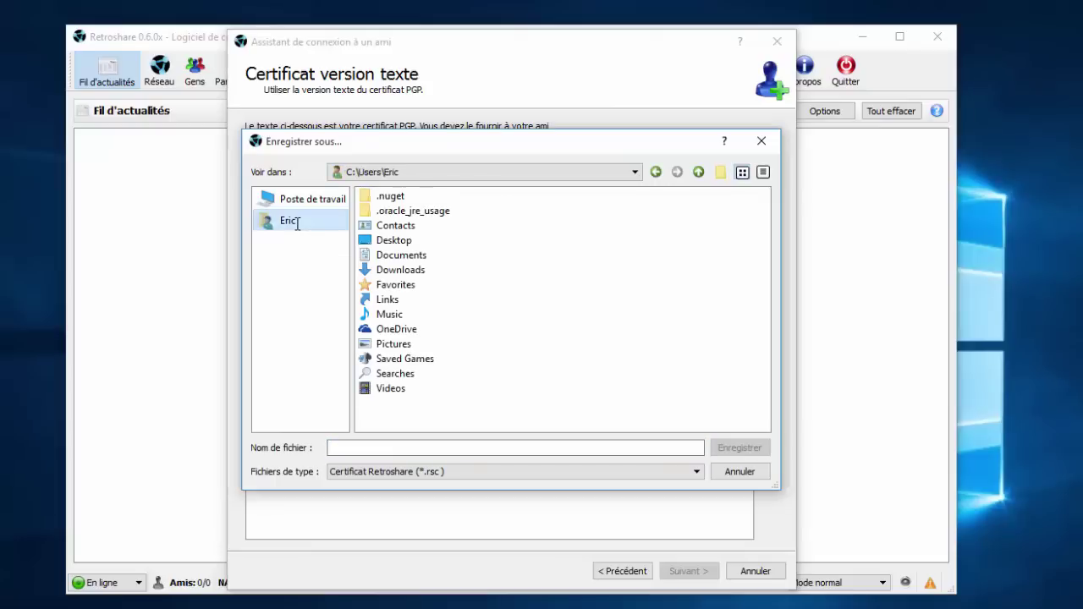
double_click(398, 241)
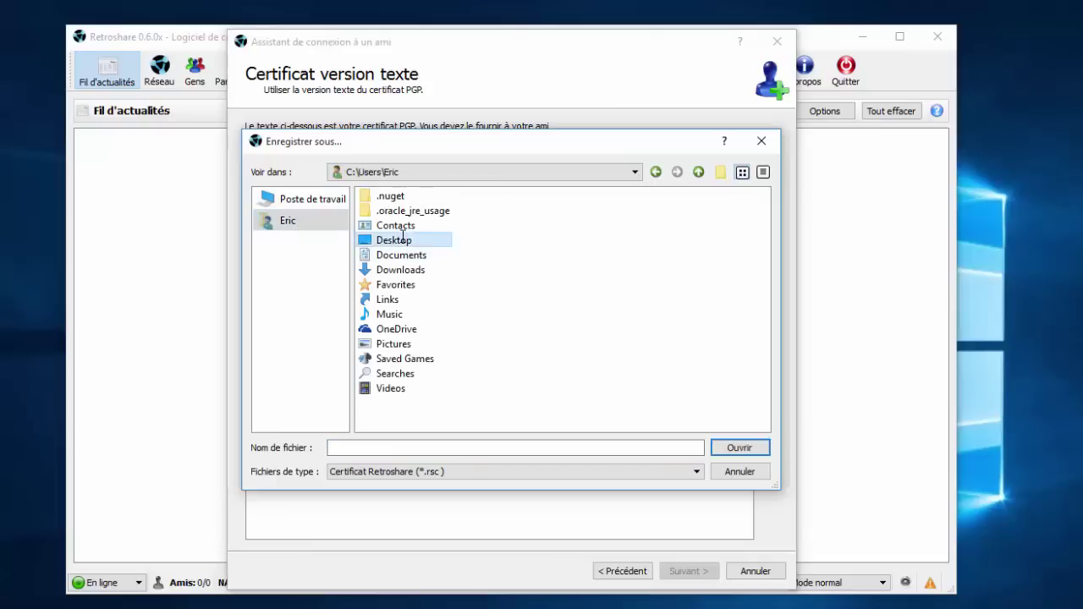
left_click(399, 448)
type("certificat")
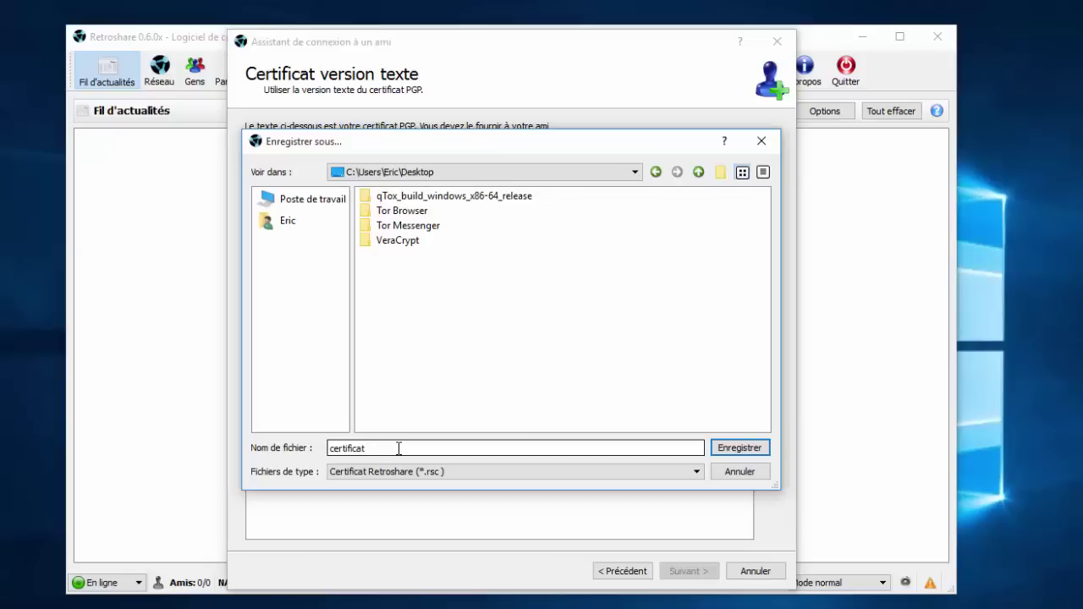
type("retro")
key("Return")
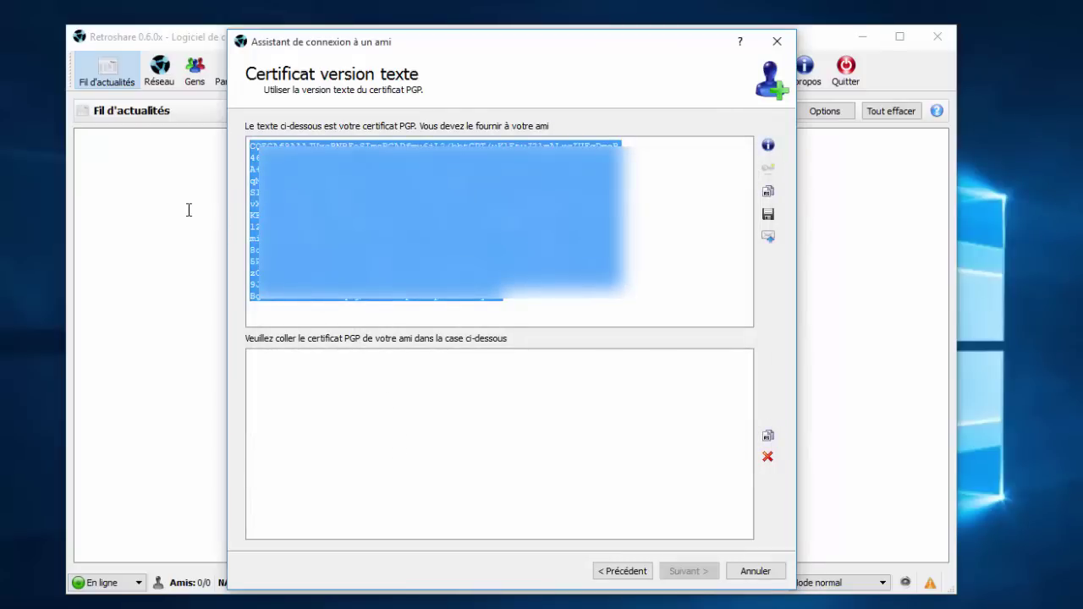
left_click(2, 115)
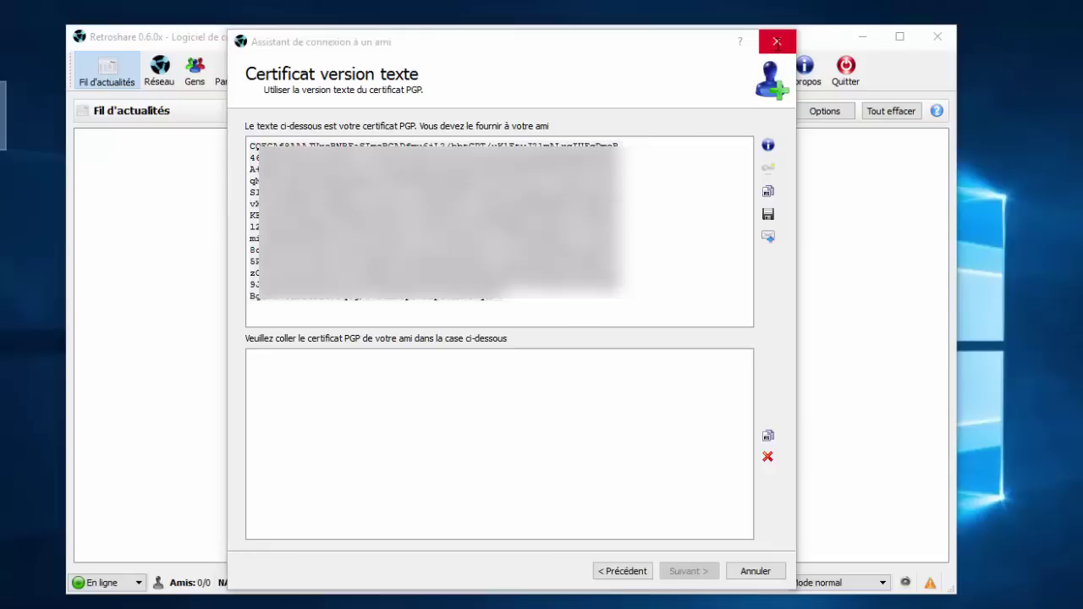
left_click(777, 42)
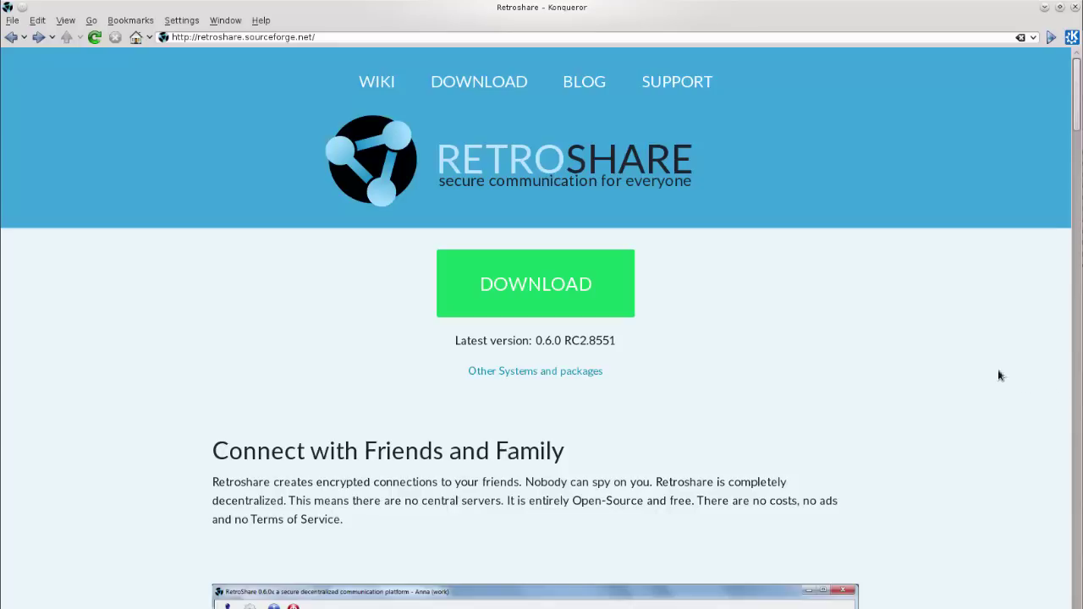
Step: In Konqueror on Debian, open the Retroshare downloads page and find the Debian installation instructions
left_click(614, 310)
scroll(629, 410, "down", 15)
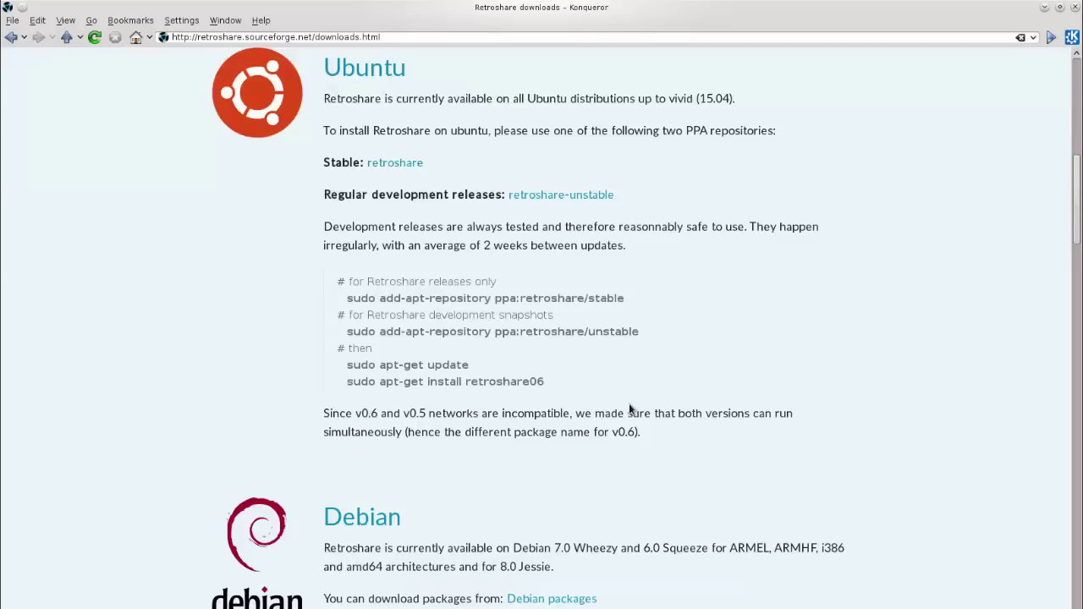
scroll(629, 406, "down", 3)
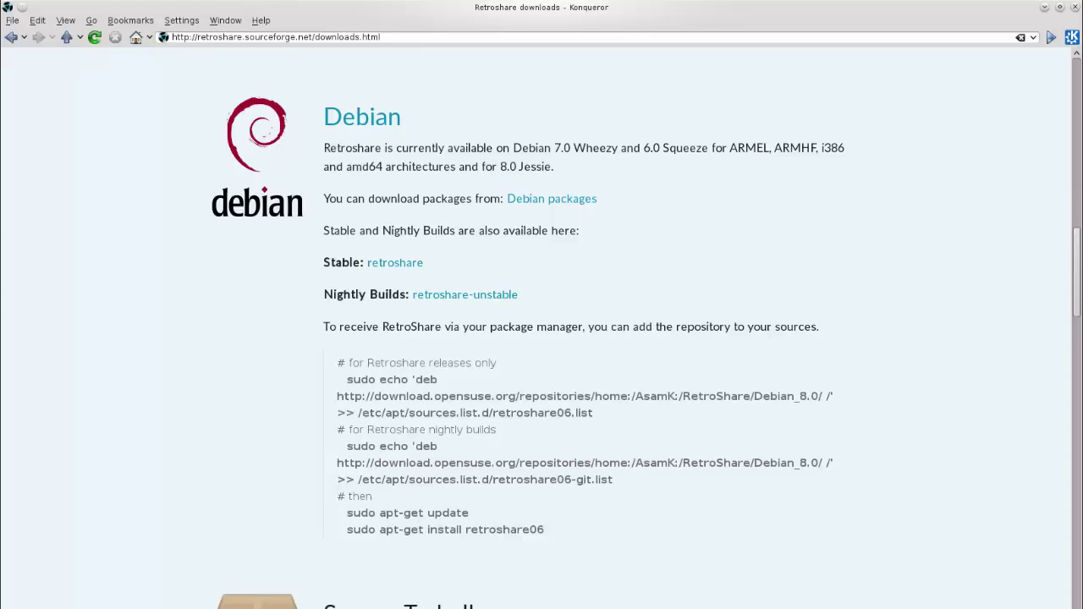
Step: Find and launch the Konsole terminal, and move its window clear of the Debian logo and heading
left_click(13, 607)
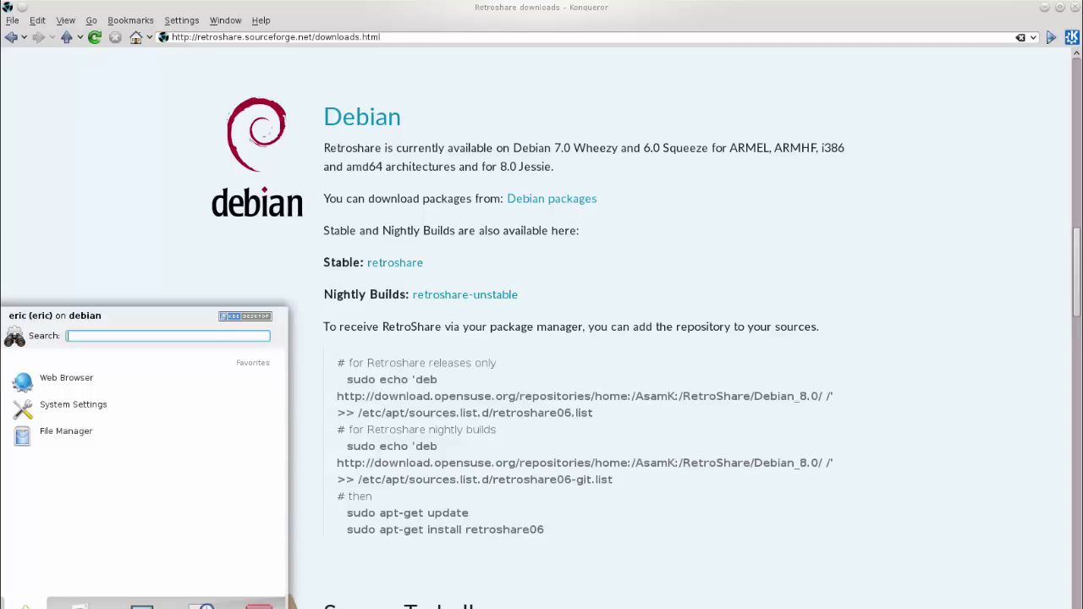
type("ter")
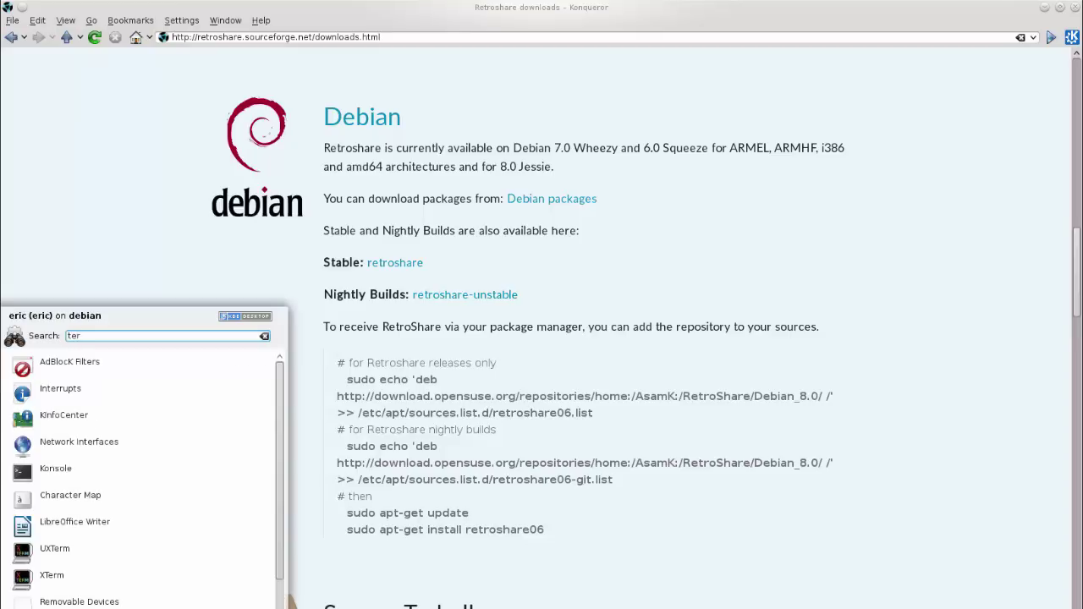
type("mi")
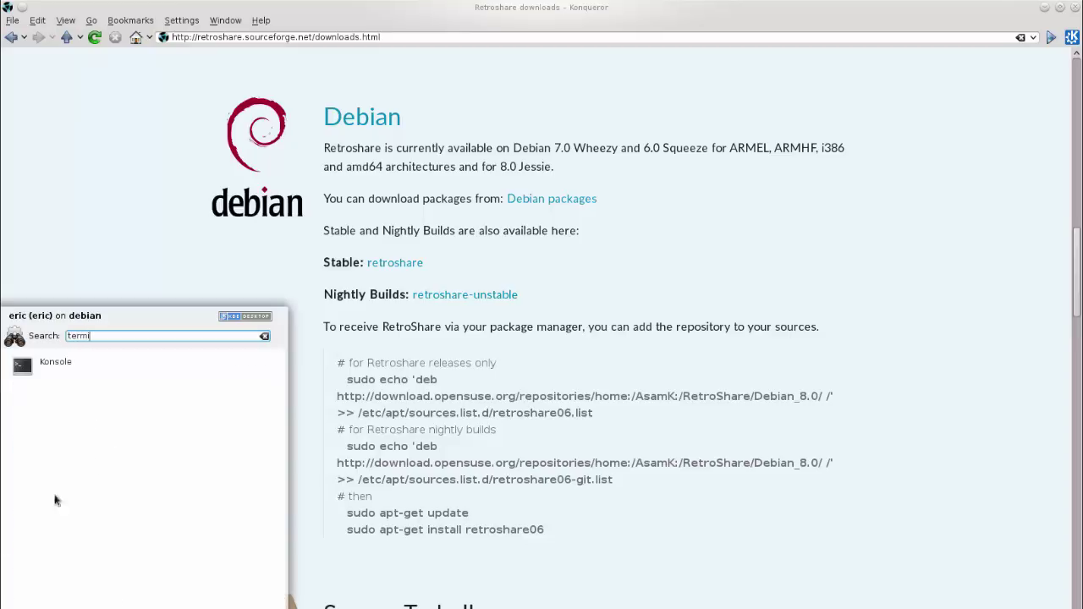
left_click(69, 373)
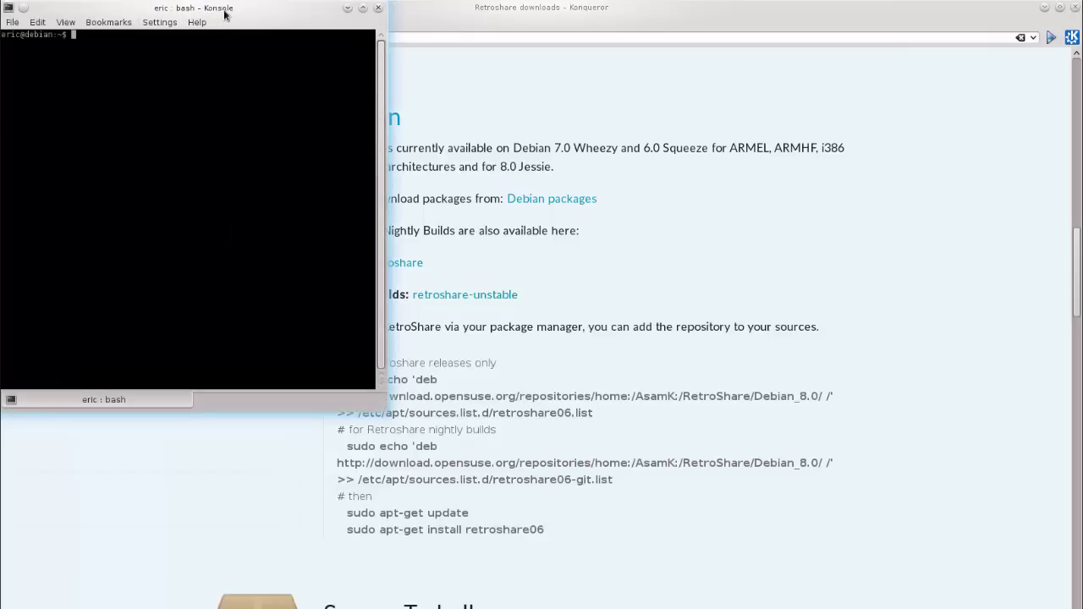
left_click_drag(226, 8, 749, 78)
Step: Switch to the root account with su and the root password, and enlarge the terminal's text and window
type("su")
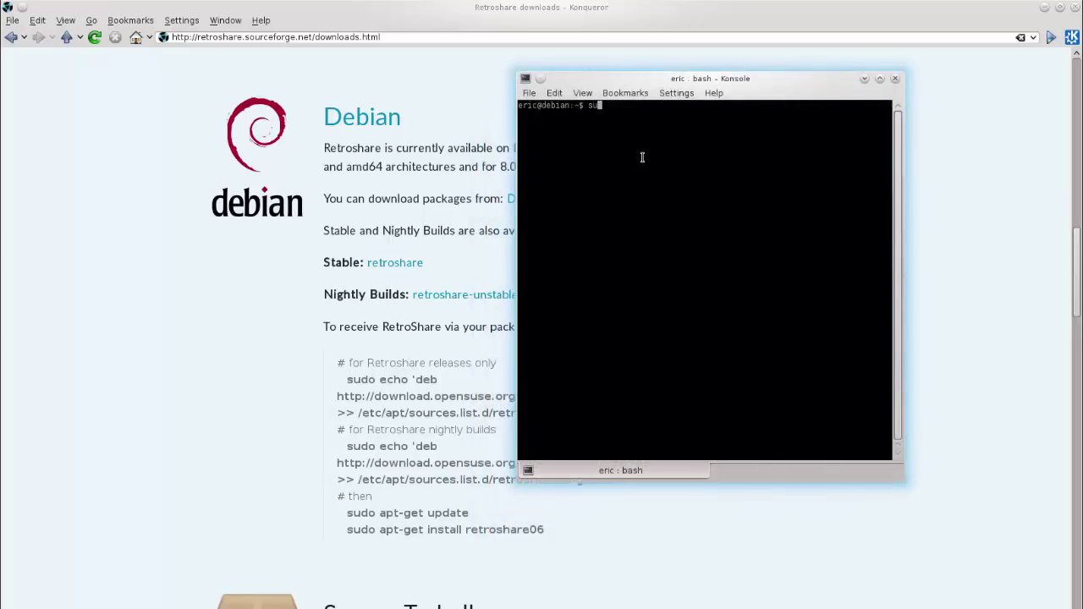
key("Return")
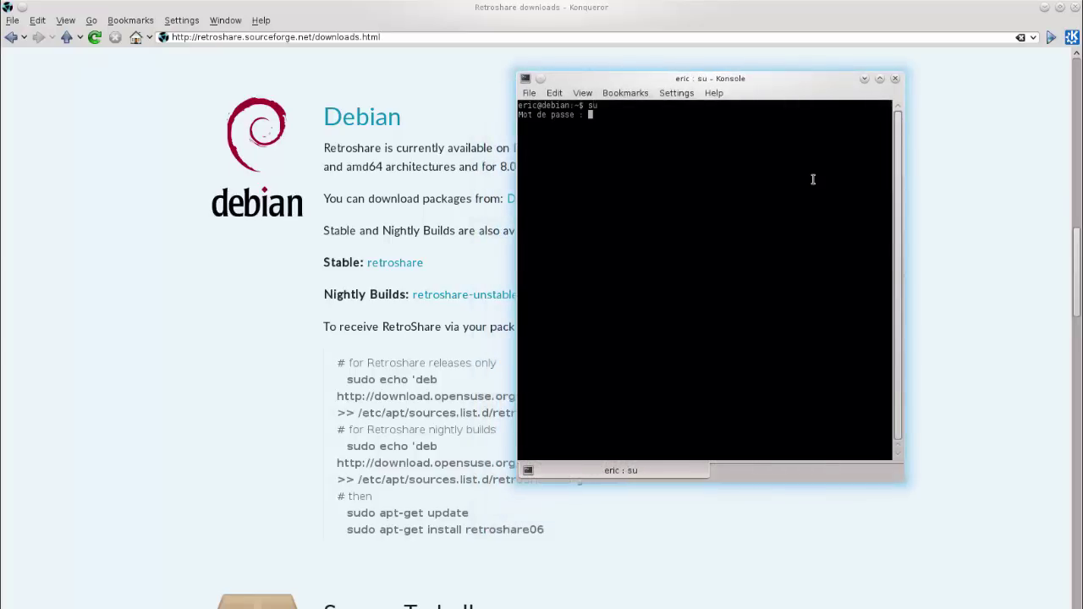
key("ctrl+plus")
key("ctrl+plus")
key("ctrl+plus")
key("ctrl+plus")
key("ctrl+plus")
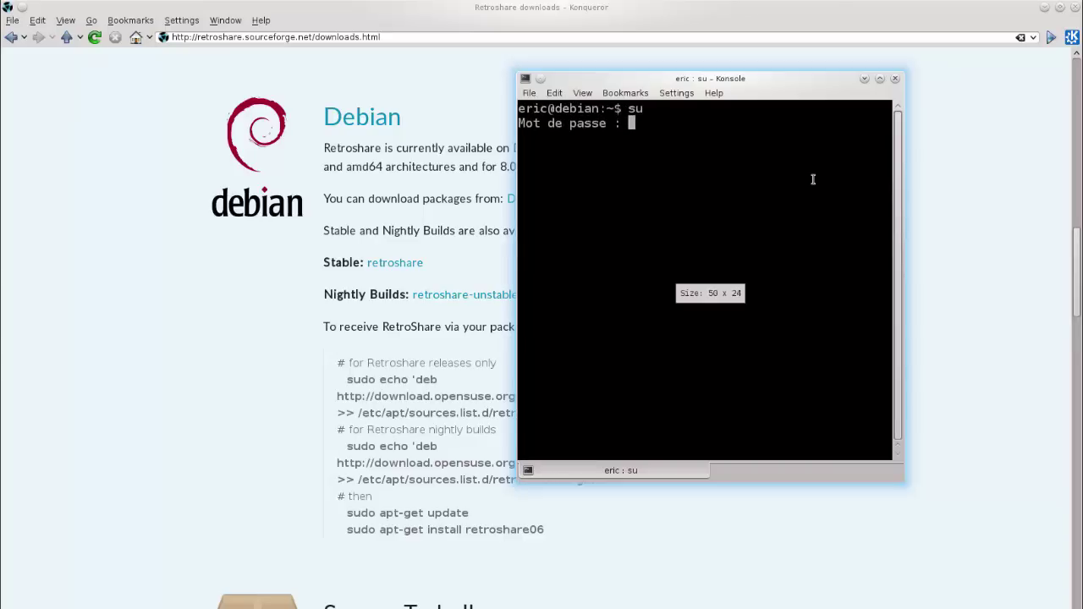
key("ctrl+plus")
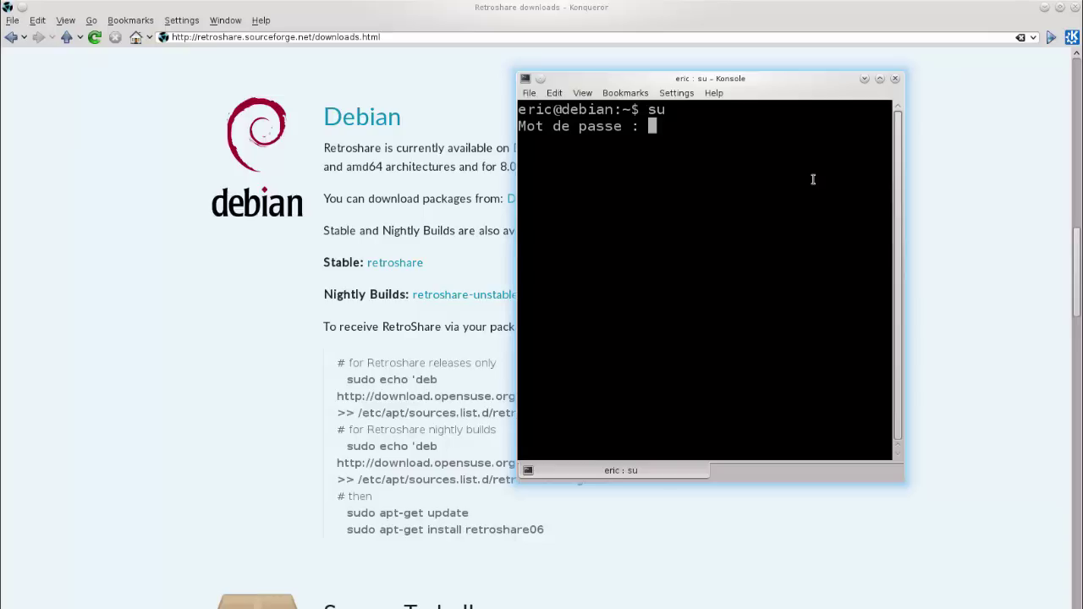
key("Return")
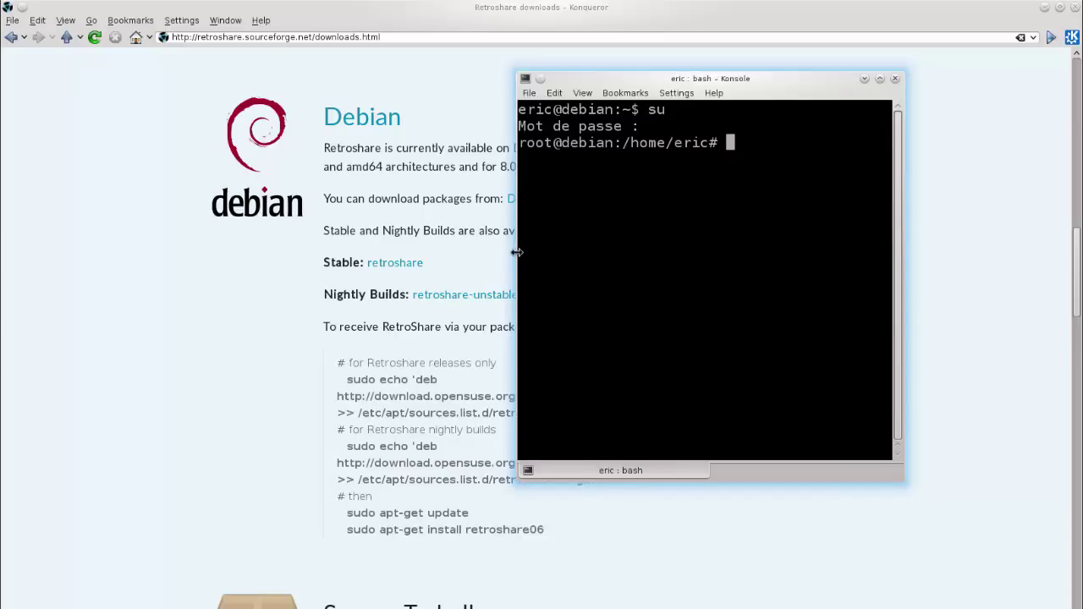
left_click_drag(517, 253, 261, 254)
left_click_drag(568, 85, 618, 78)
Step: Copy the repository command for Retroshare releases only from the Debian section of the downloads page
left_click(618, 21)
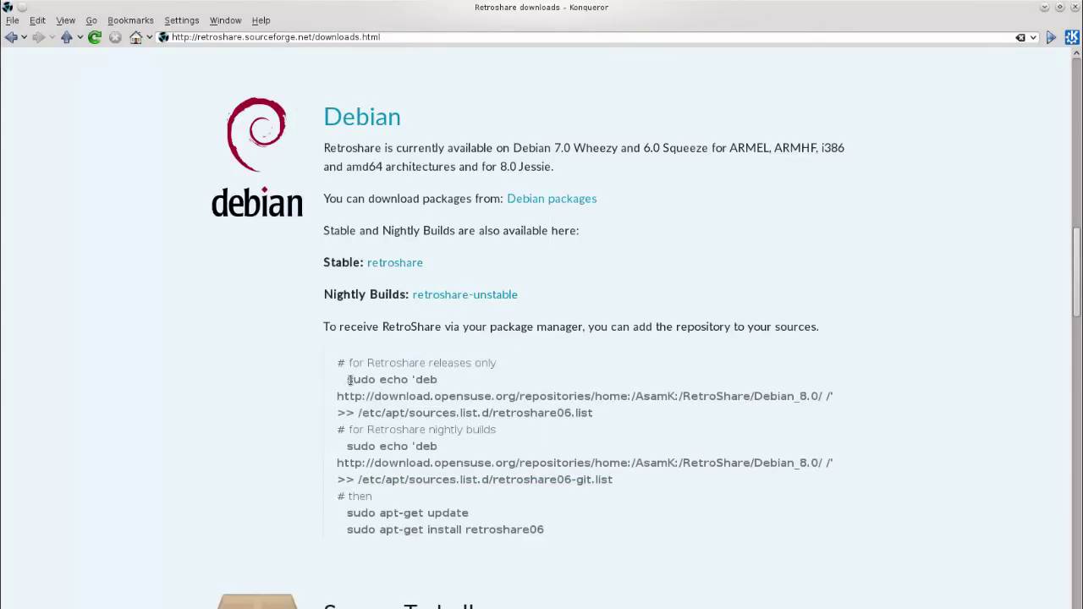
left_click_drag(346, 380, 584, 415)
right_click(581, 413)
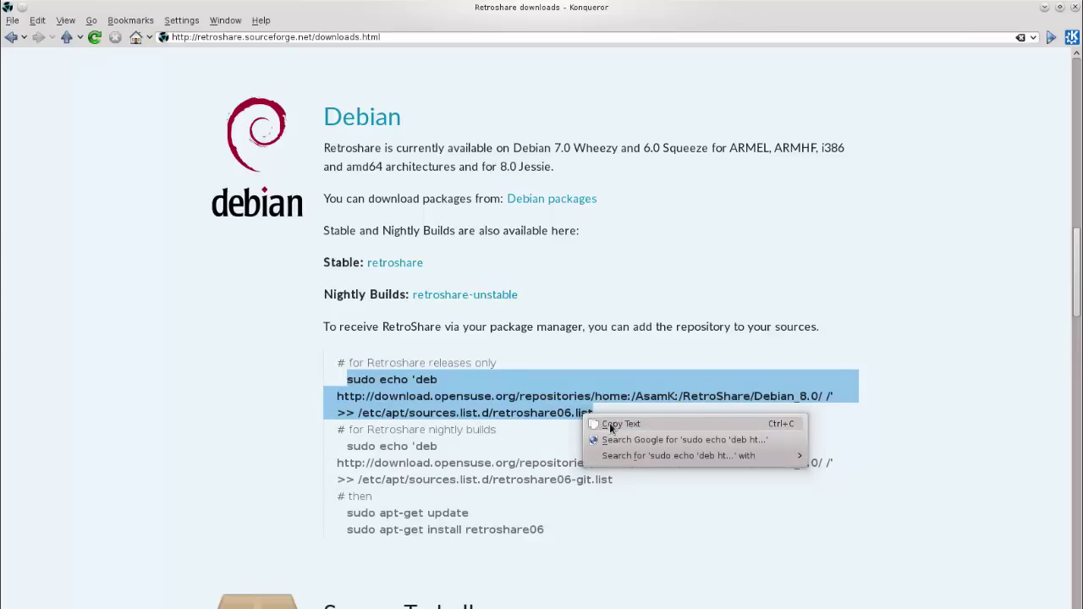
left_click(622, 424)
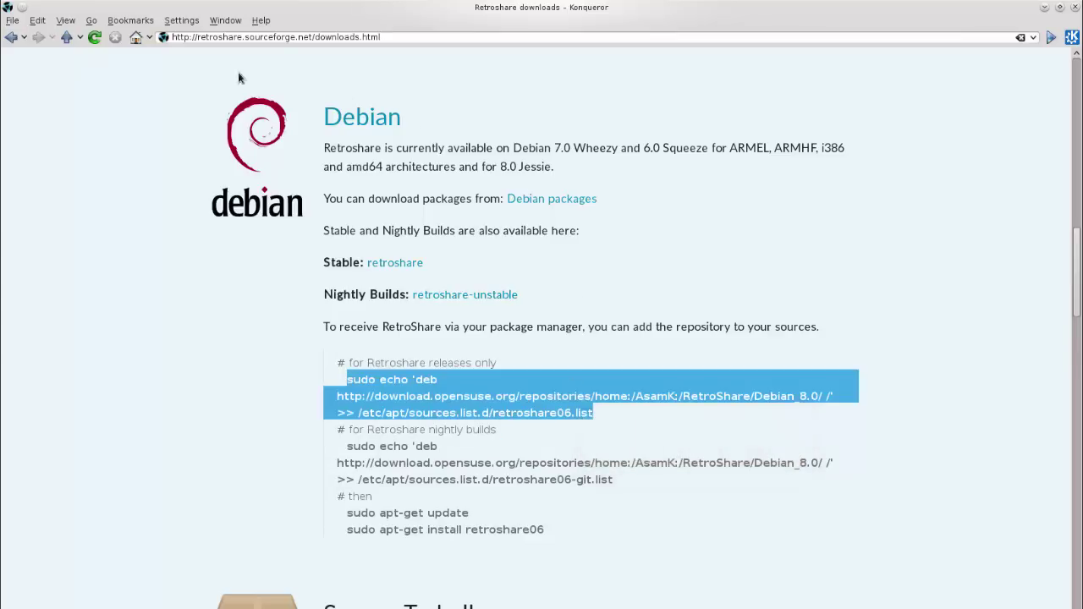
Step: Switch to the Konsole root shell, paste the copied command and run it to add the repository as retroshare06.list
key("alt+Tab")
key("alt+Tab")
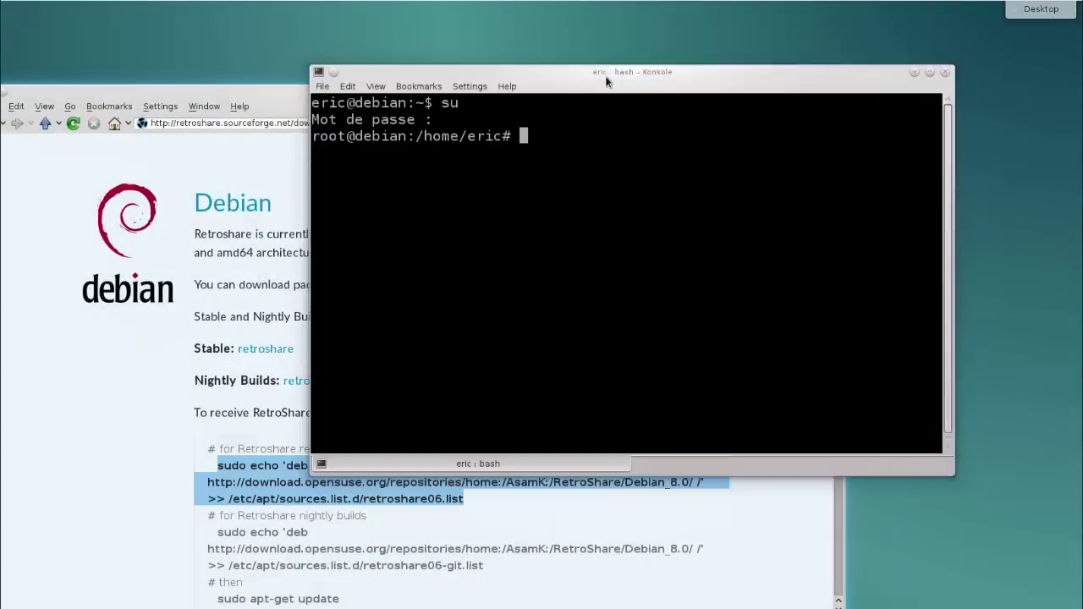
right_click(633, 139)
left_click(663, 165)
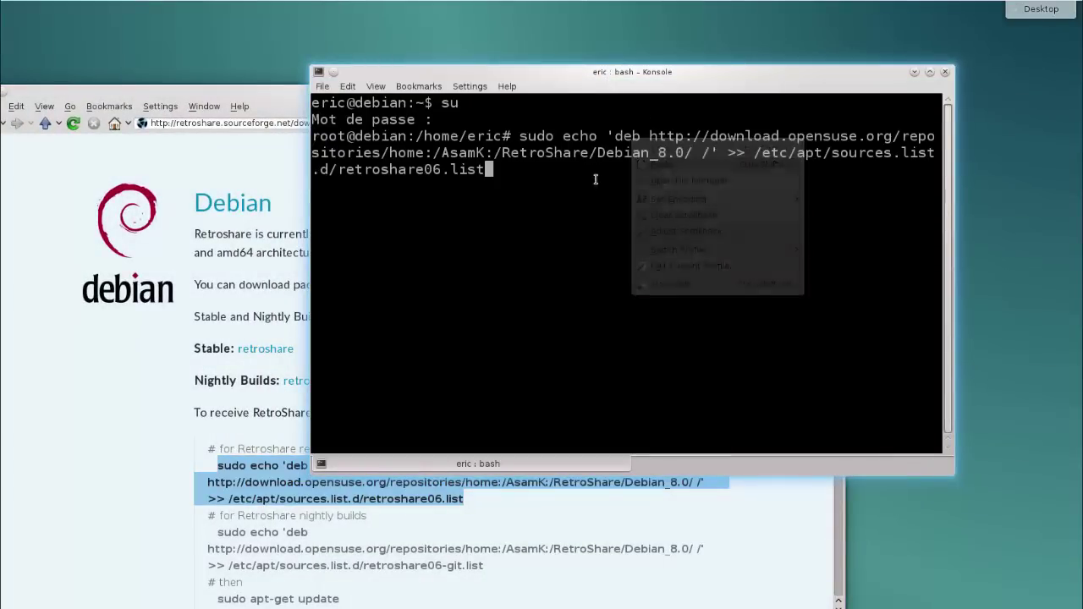
key("Return")
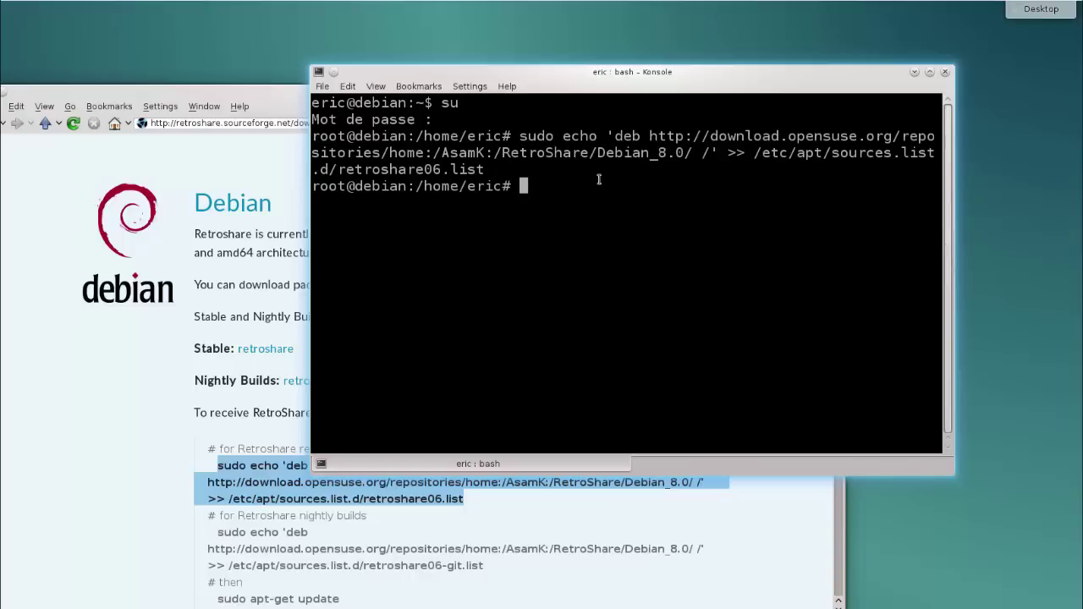
Step: Check the remaining Debian commands on the downloads page and run apt-get update in the root terminal
left_click_drag(276, 92, 362, 88)
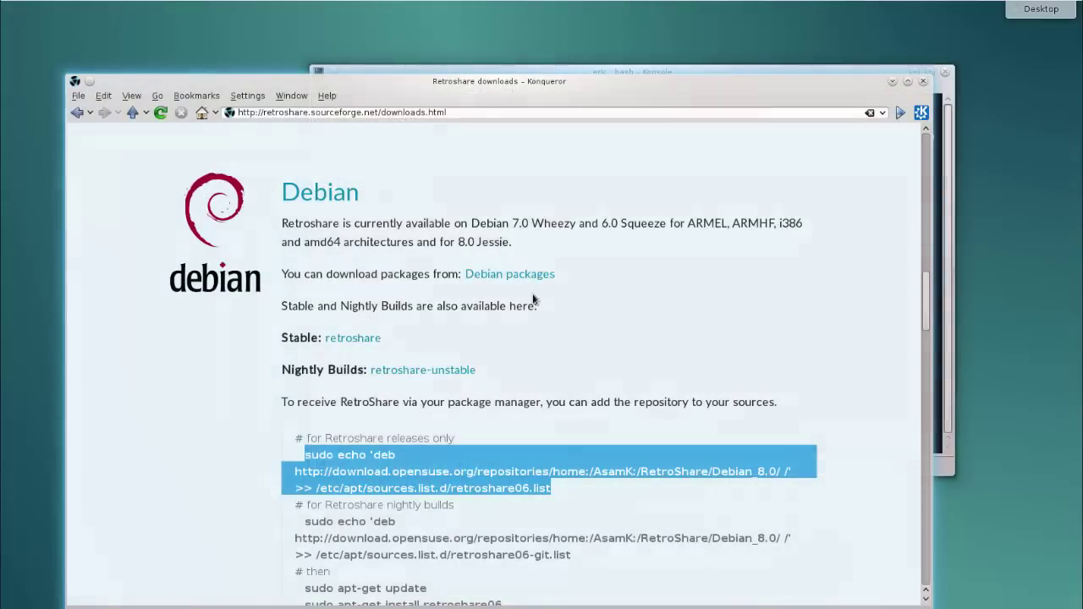
scroll(507, 433, "down", 2)
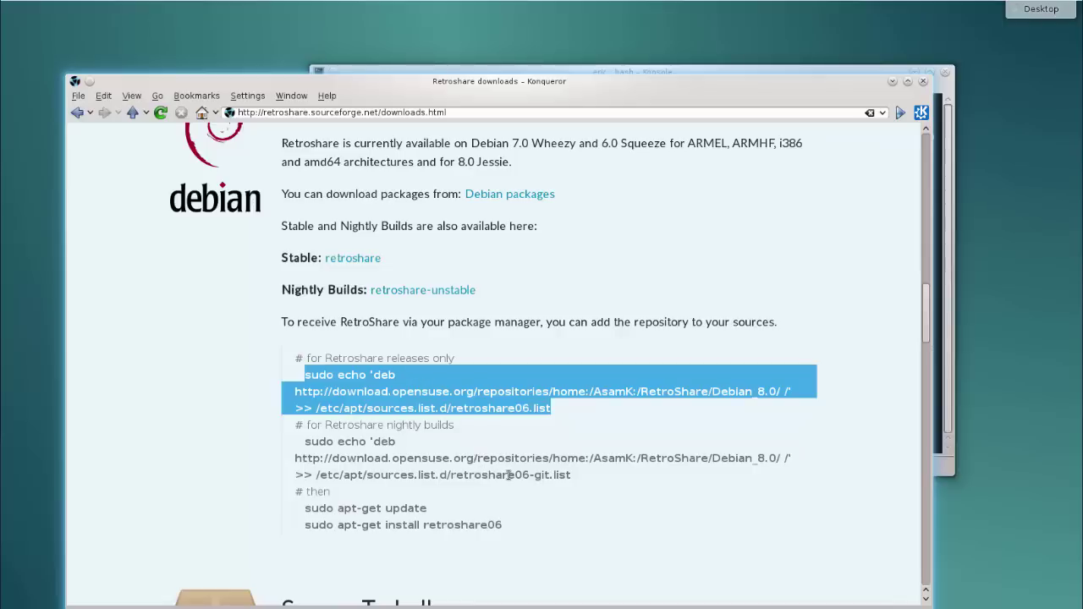
left_click(946, 398)
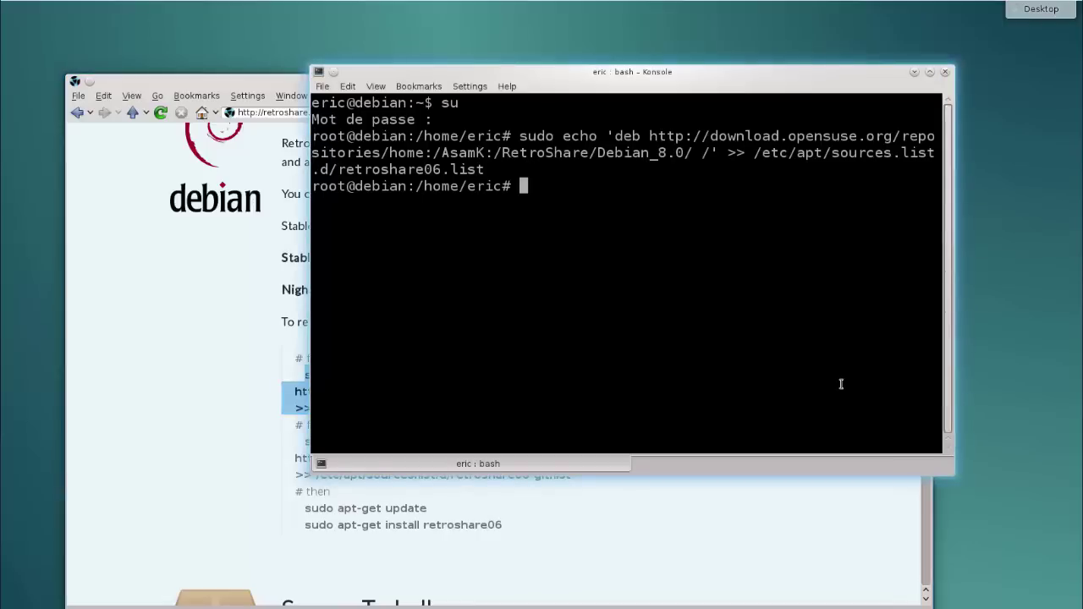
type("apt-get update")
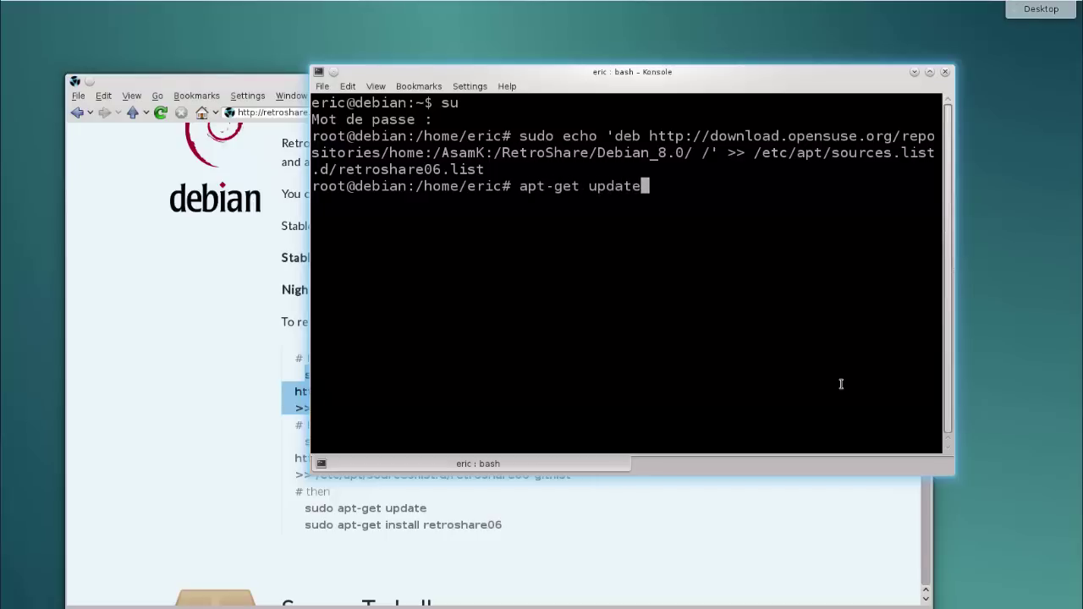
key("Return")
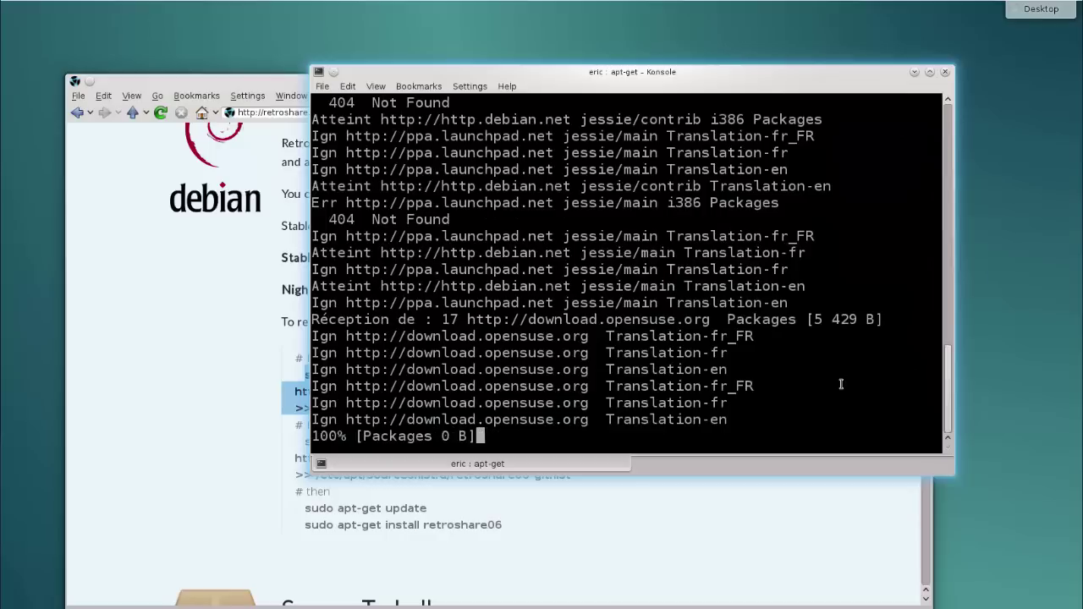
Step: Install the package with apt-get install retroshare06, agreeing to continue and to install the packages without verification
type("ap")
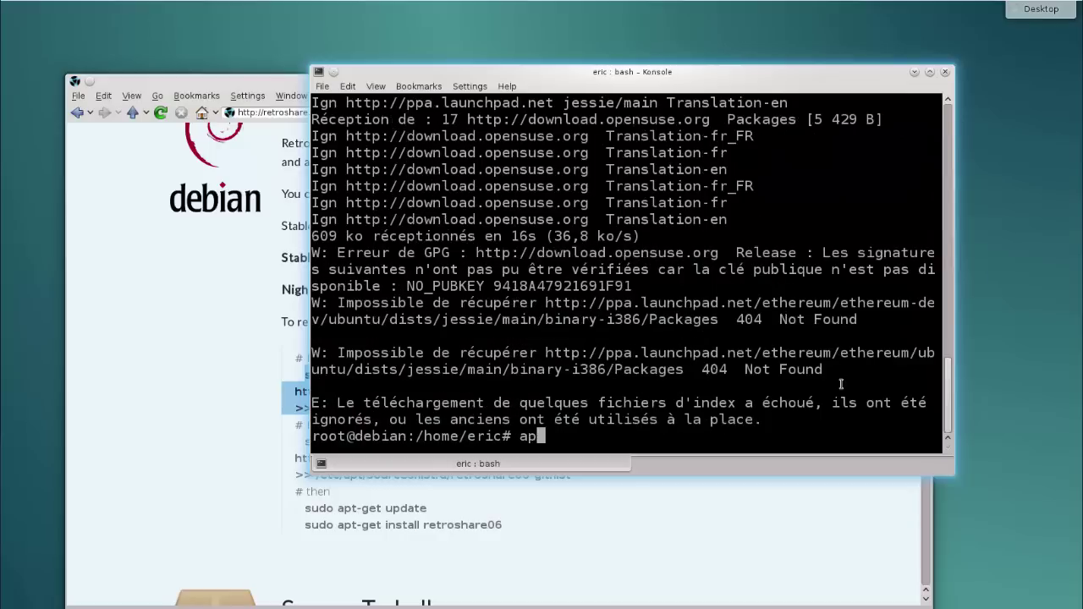
type("t-get insta")
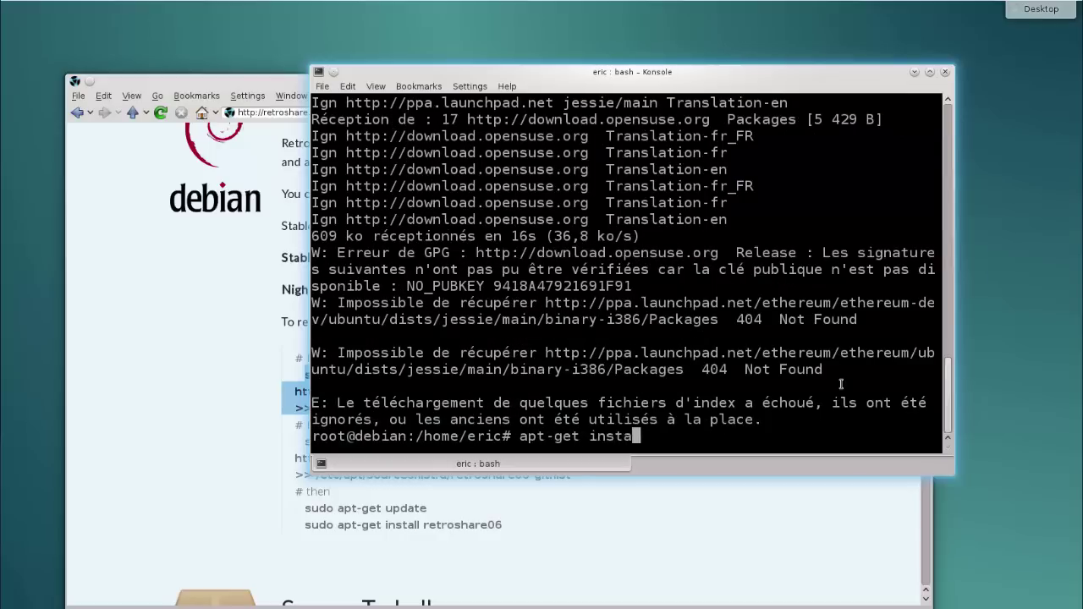
type("ll retroshare")
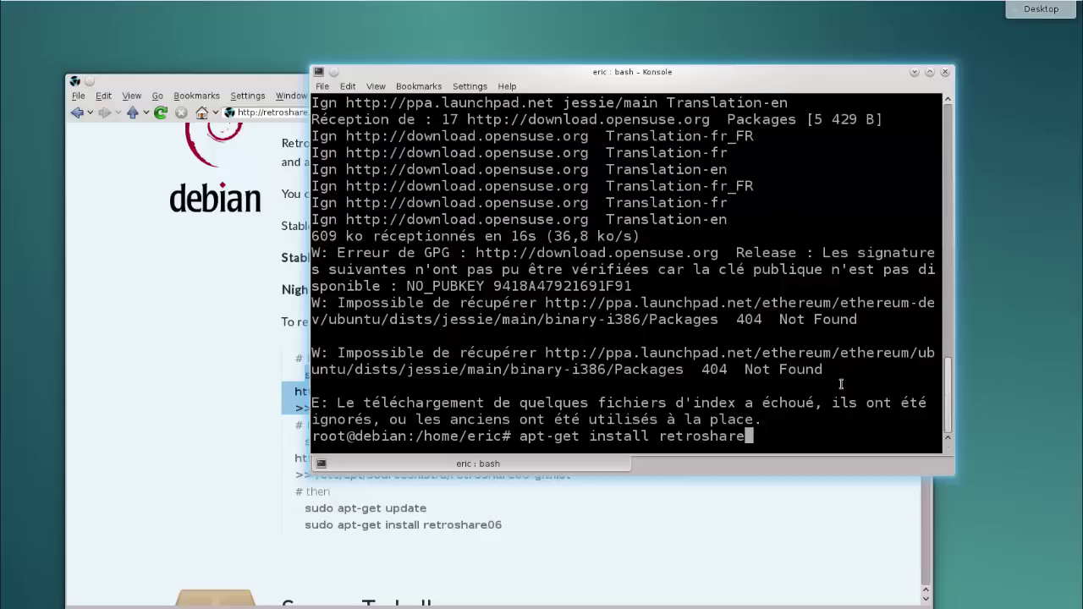
type("06")
key("Return")
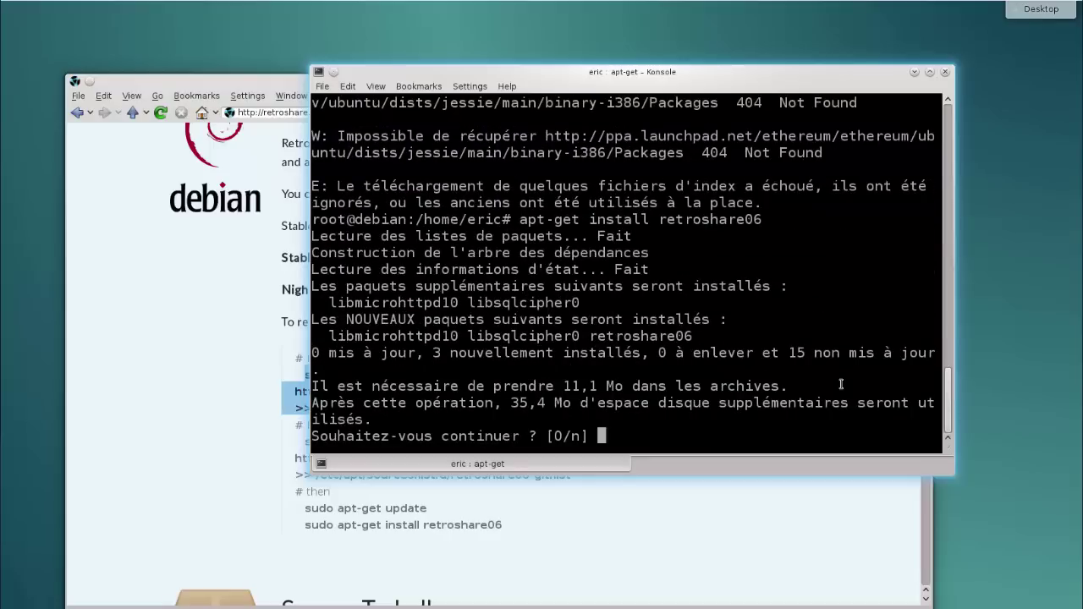
key("Return")
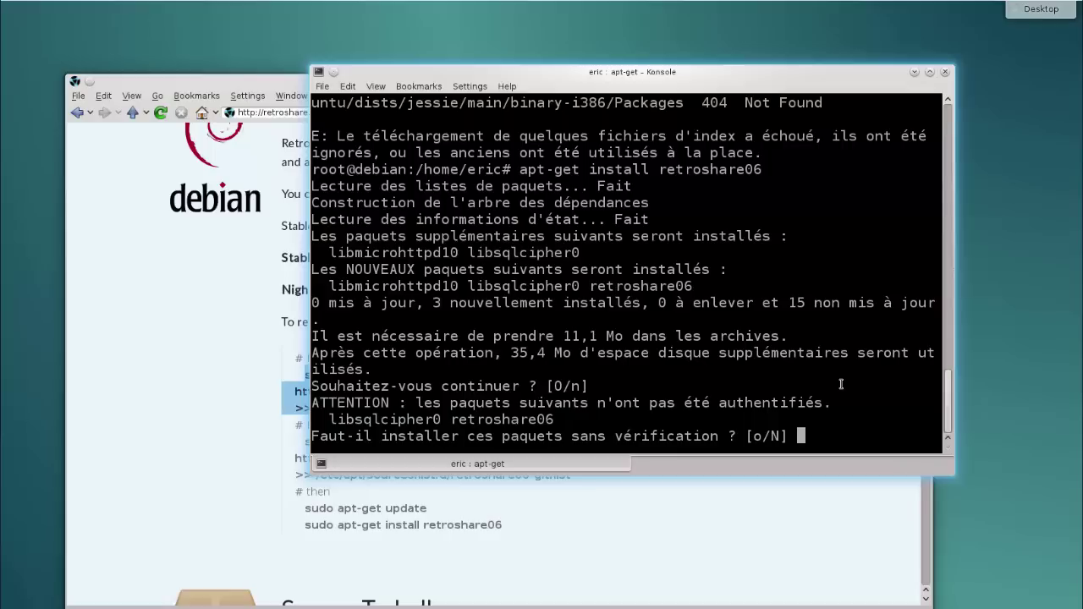
type("o")
key("Return")
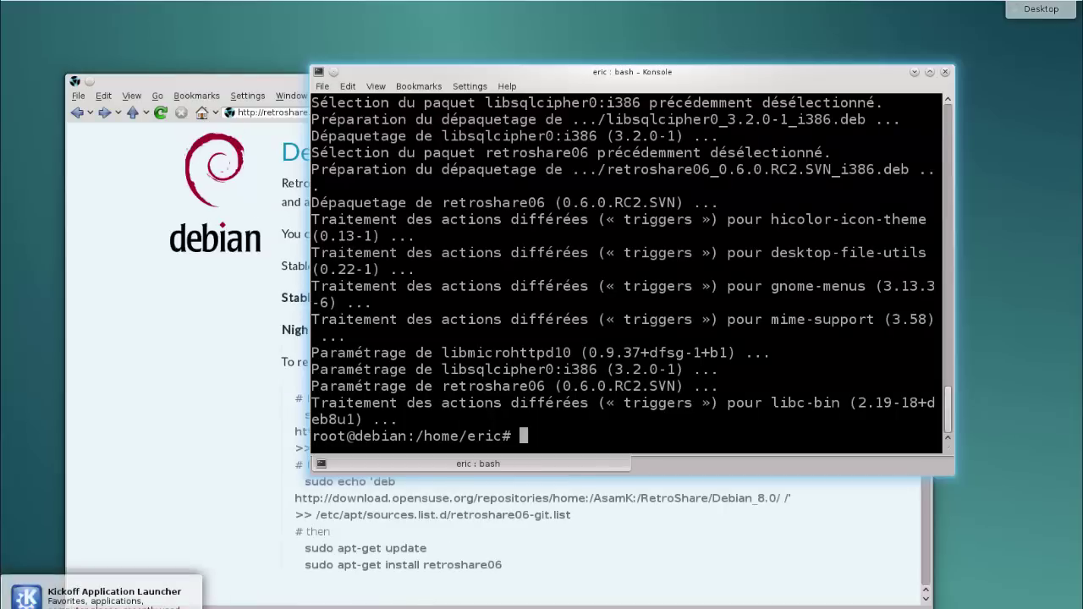
Step: Search the application launcher for retro
left_click(26, 597)
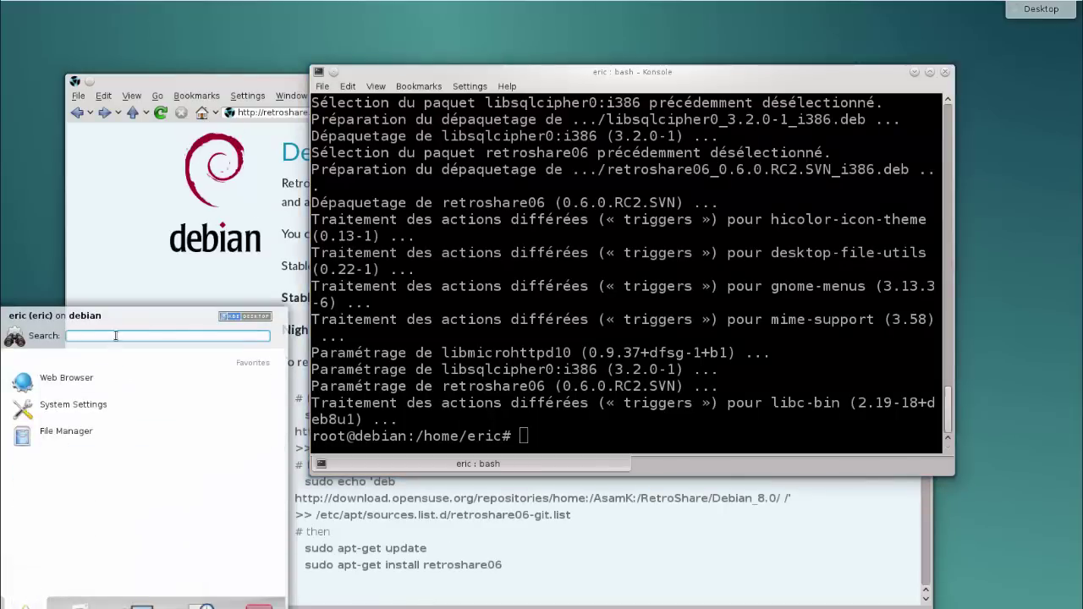
type("retr")
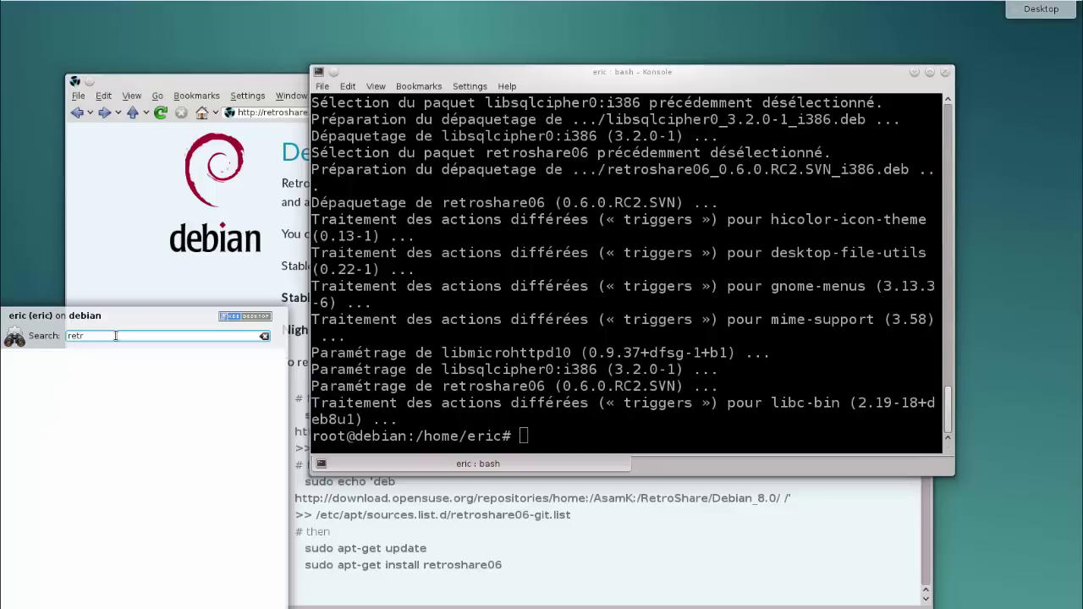
type("o")
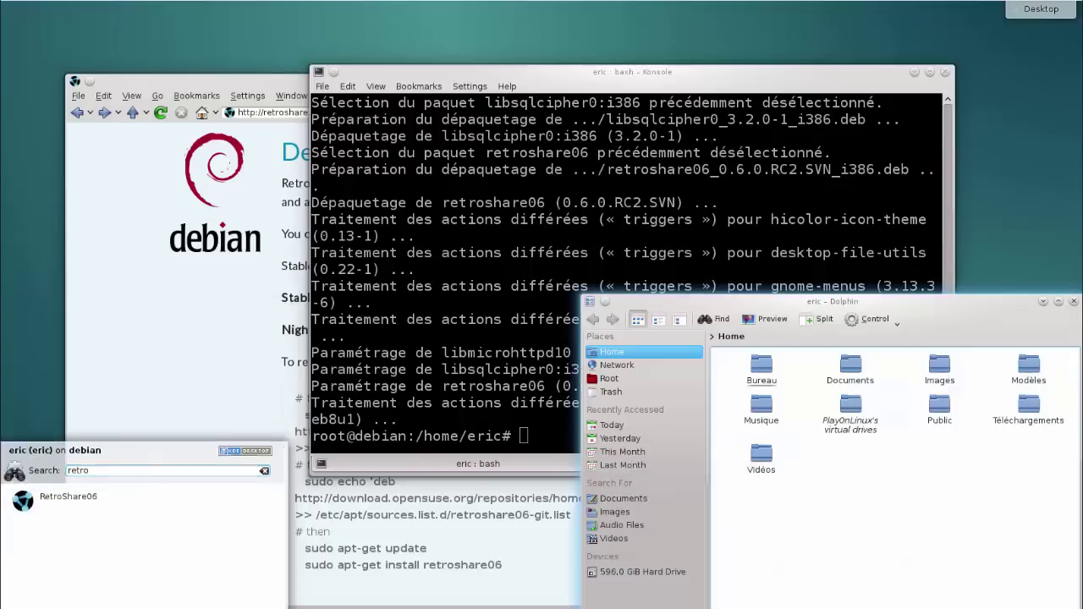
Step: In the Dolphin file manager, search filenames from Root for retroshare and launch retroshare06.desktop
left_click_drag(801, 310, 337, 136)
left_click(149, 205)
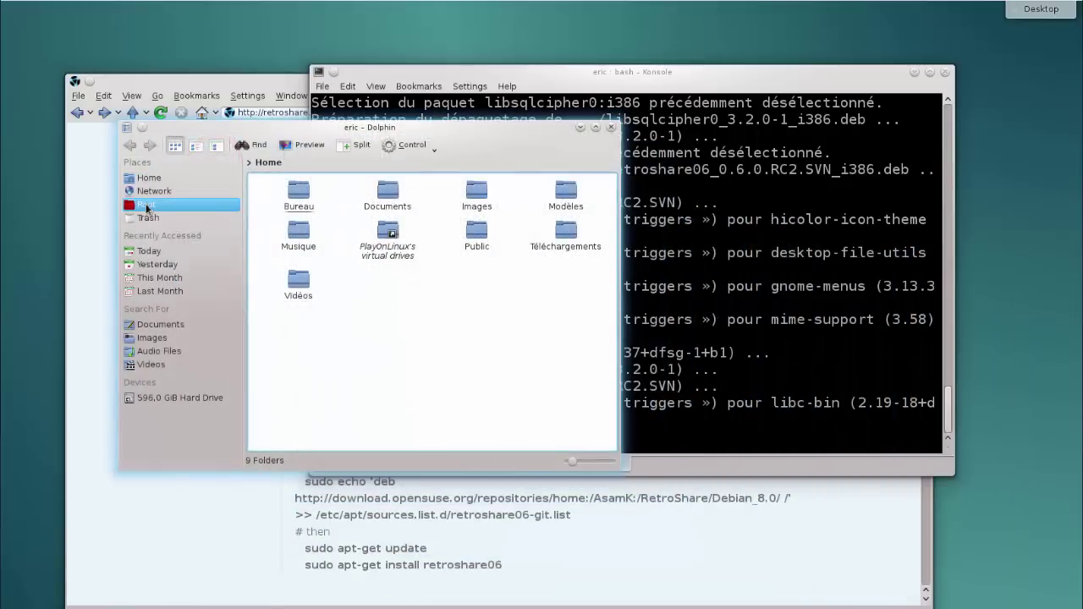
left_click(257, 147)
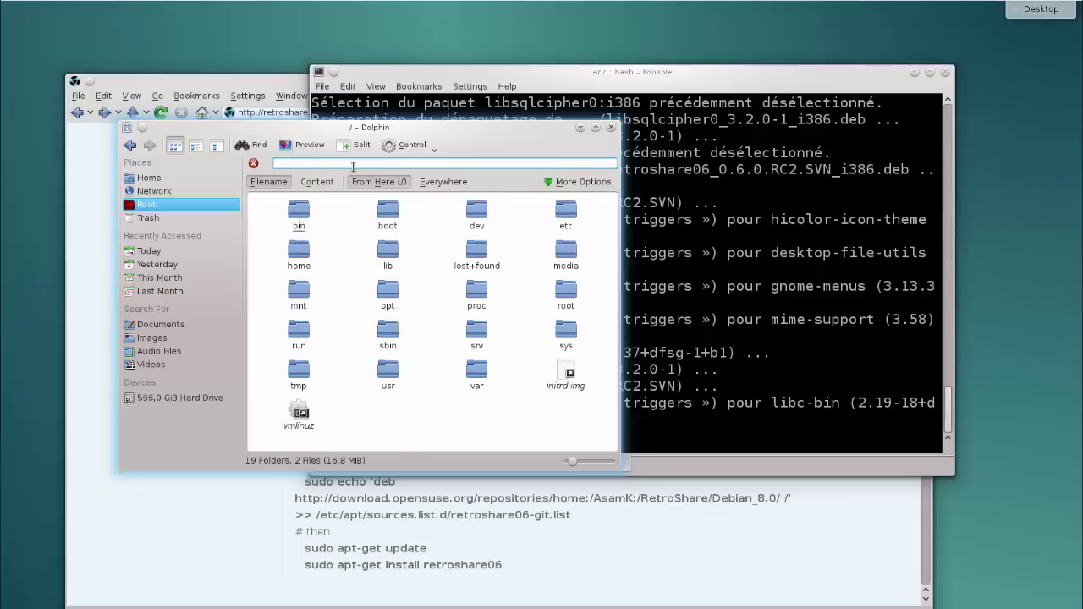
type("retroshare")
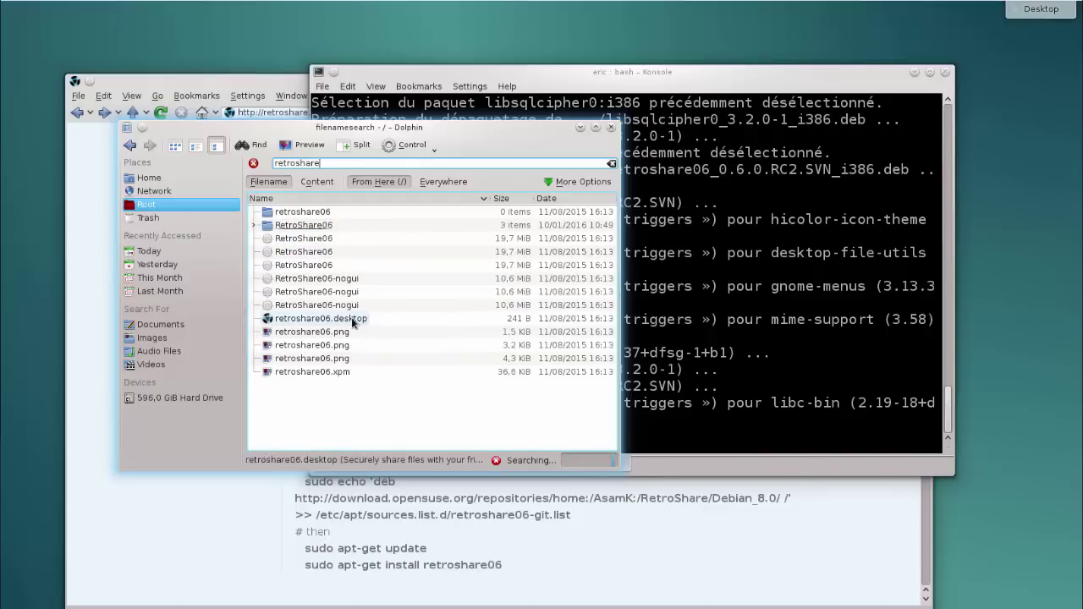
left_click(353, 319)
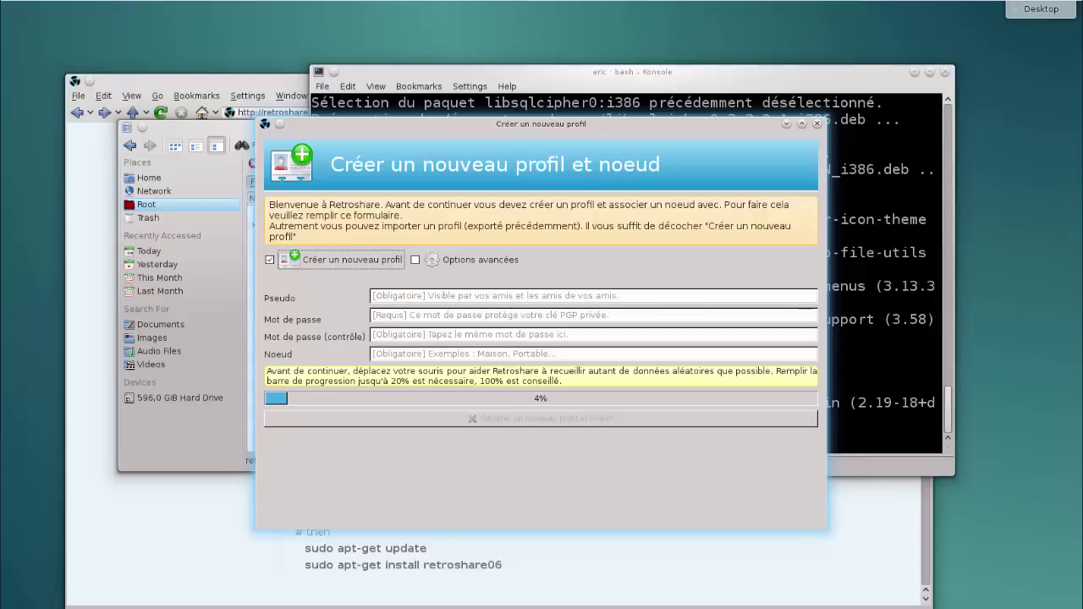
Step: Fill in the new profile form with the nickname, the profile password and its confirmation, and the node name Bureau
left_click(424, 297)
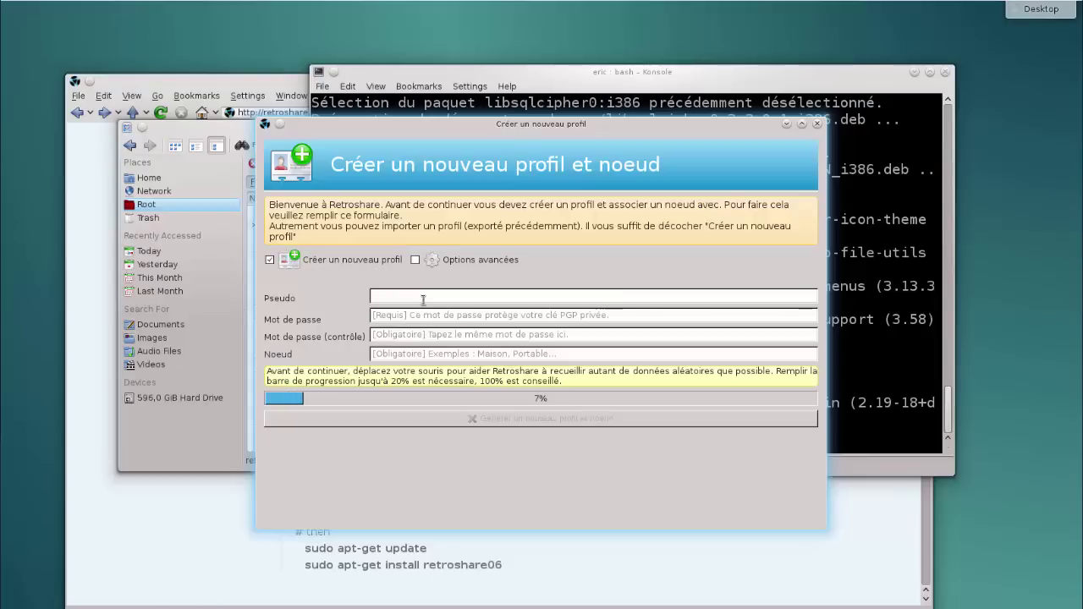
type("Jacques")
key("Tab")
type("*******")
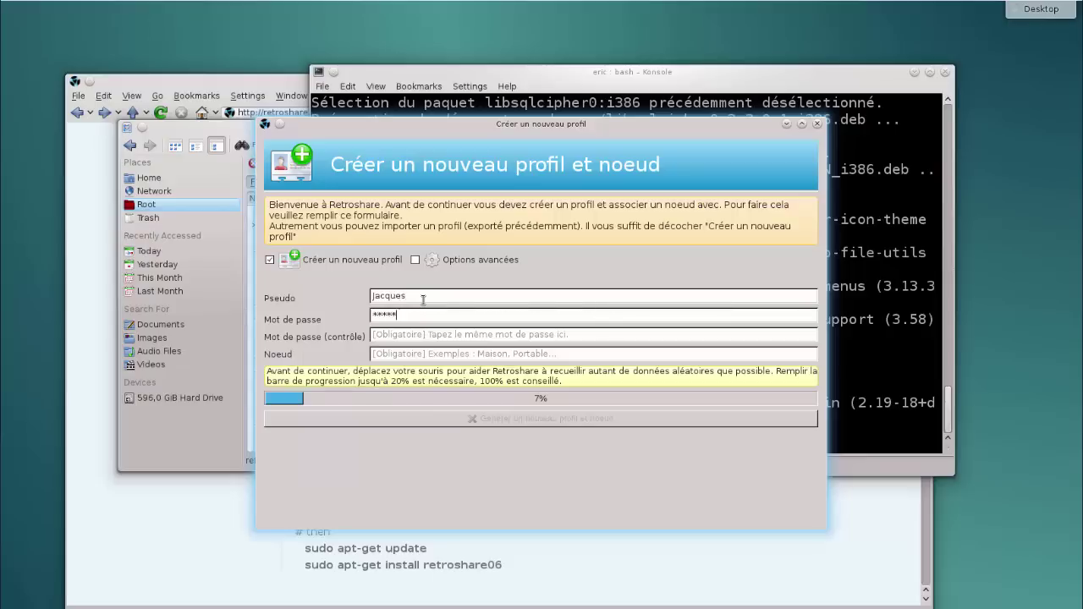
type("***")
key("Tab")
type("******")
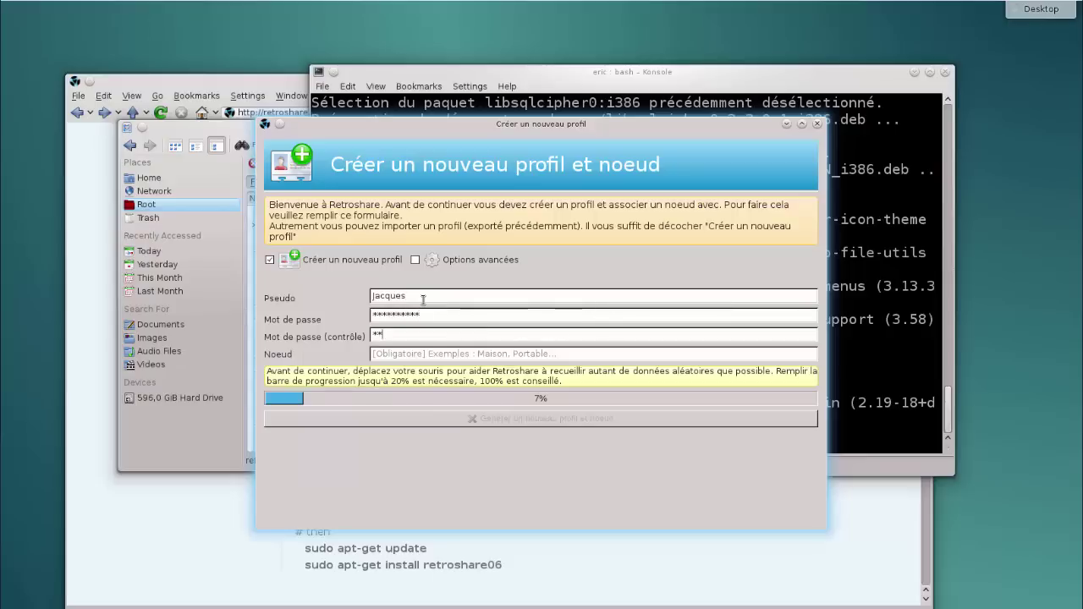
type("****")
key("Tab")
type("Bureau")
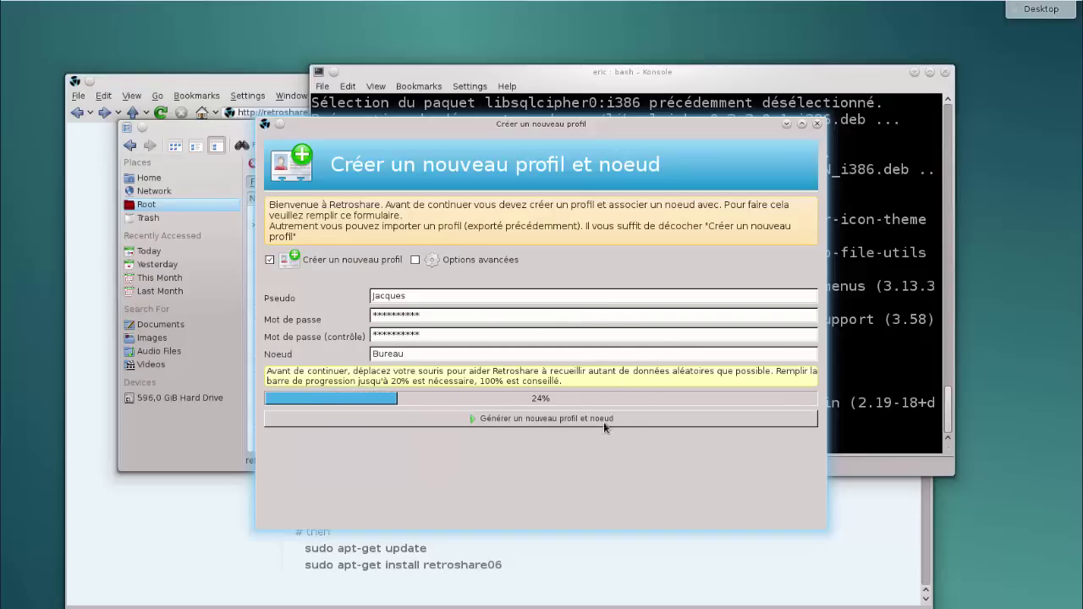
Step: Generate the new profile and node, and enter the PGP key password to sign the key
left_click(574, 425)
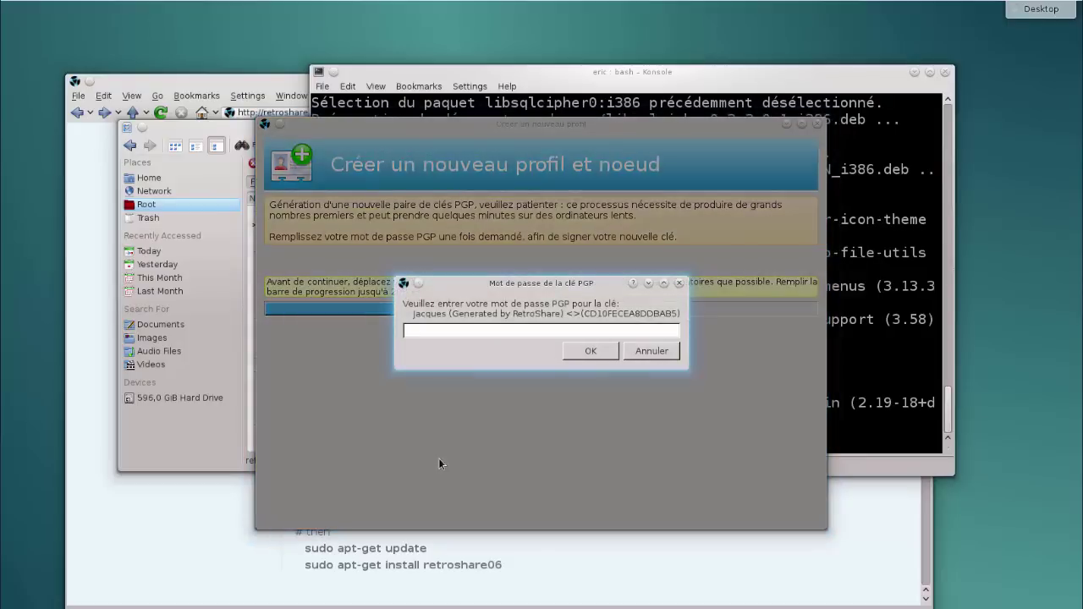
type("***********")
key("Return")
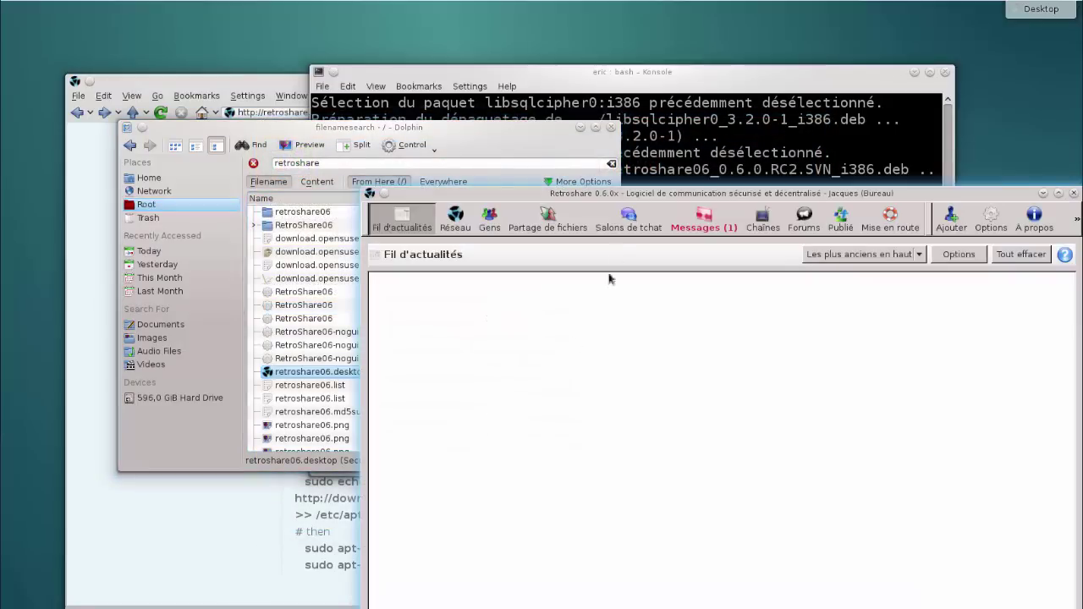
Step: Close the Dolphin window, then reposition and widen the Retroshare window until its whole toolbar fits
left_click(612, 127)
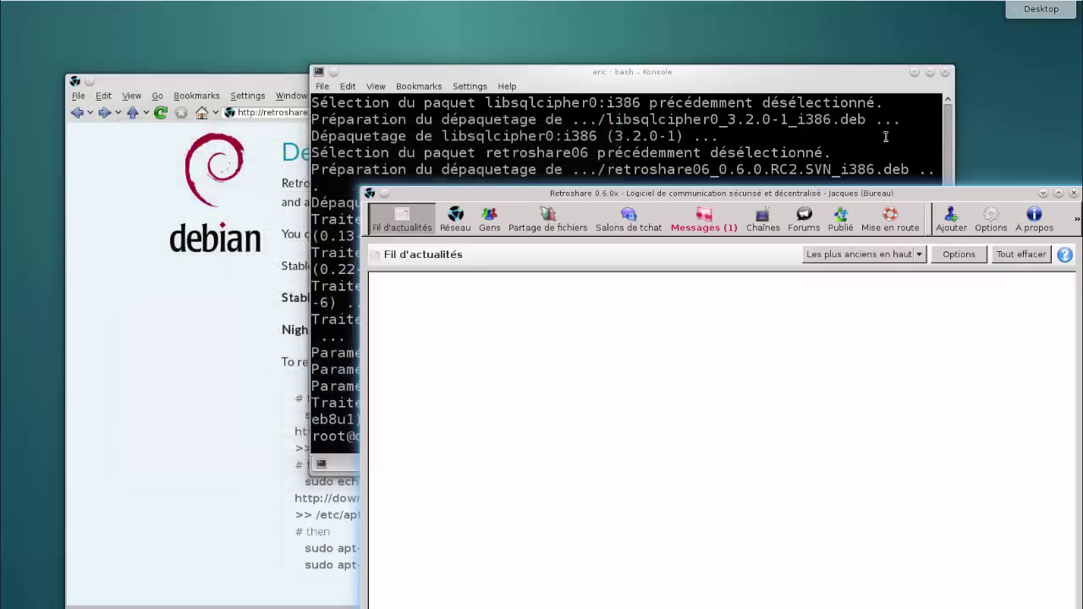
left_click_drag(823, 197, 638, 96)
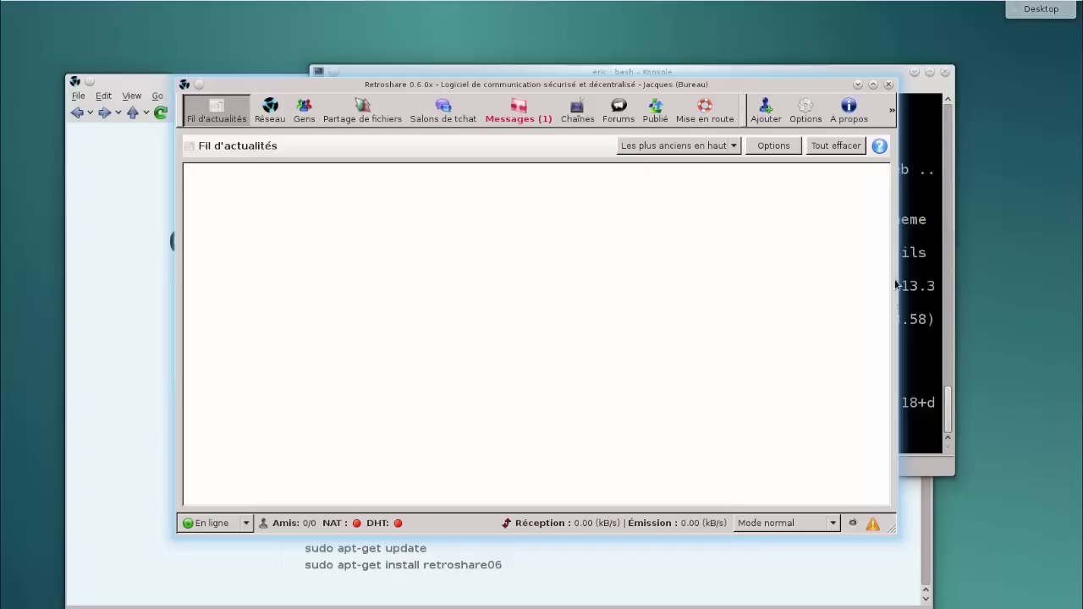
left_click_drag(899, 285, 984, 279)
left_click_drag(868, 85, 832, 83)
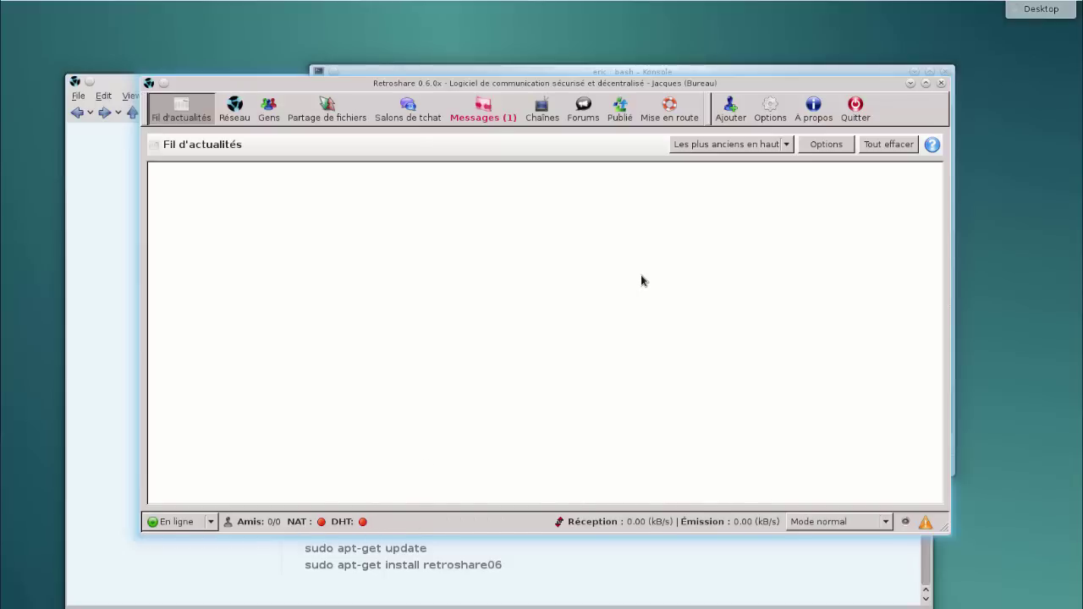
Step: Open the Réseau page of the Retroshare options and examine the network configuration, highlighting the checkip.dyndns.org entry
left_click(772, 108)
left_click(210, 141)
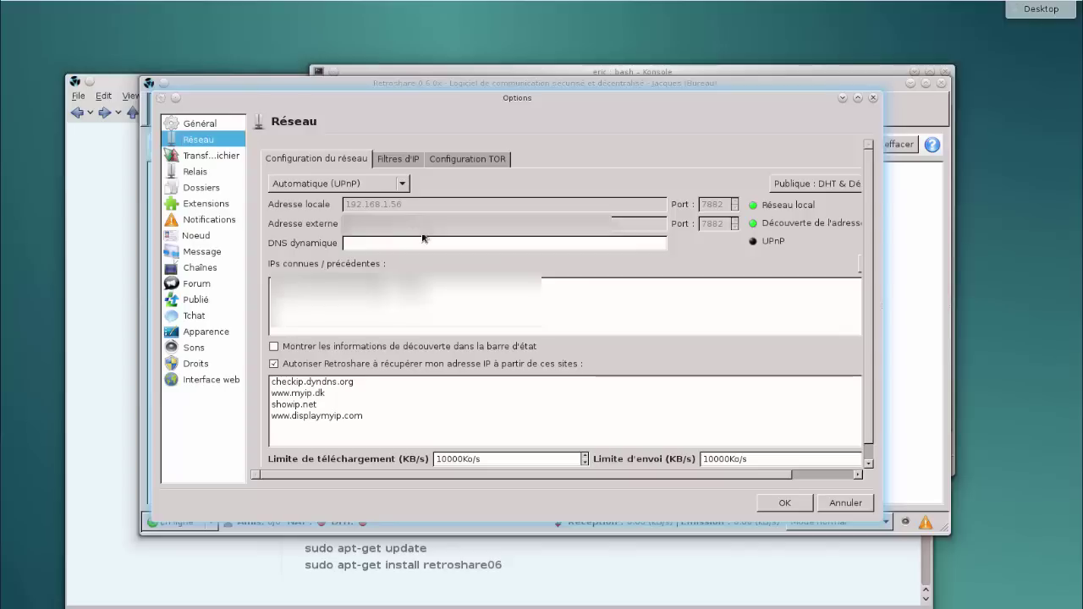
left_click(401, 384)
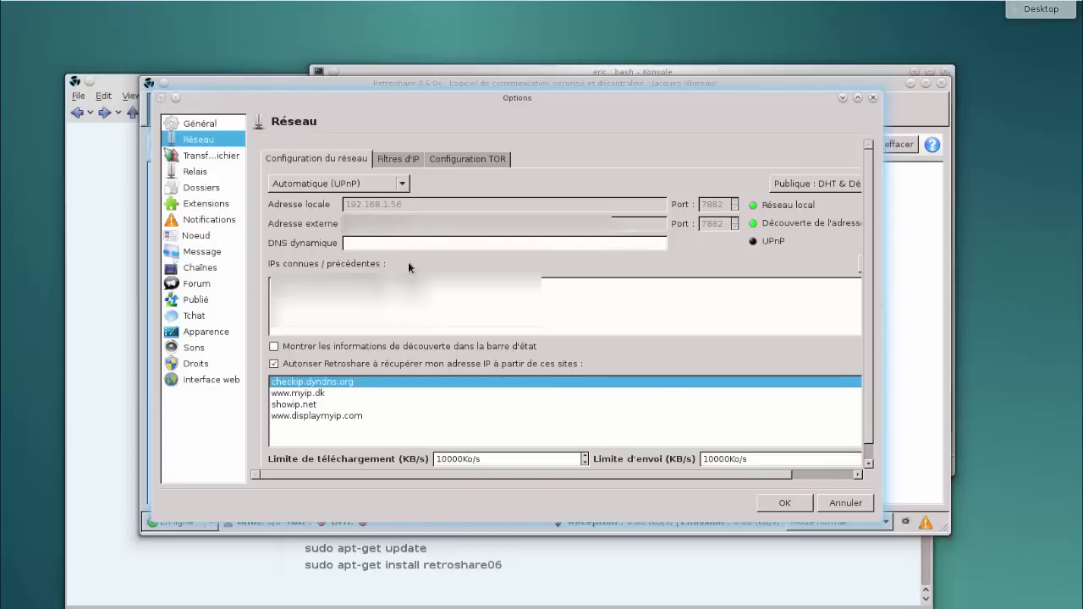
Step: Confirm the network options and start adding a friend by entering the certificate manually
key("Return")
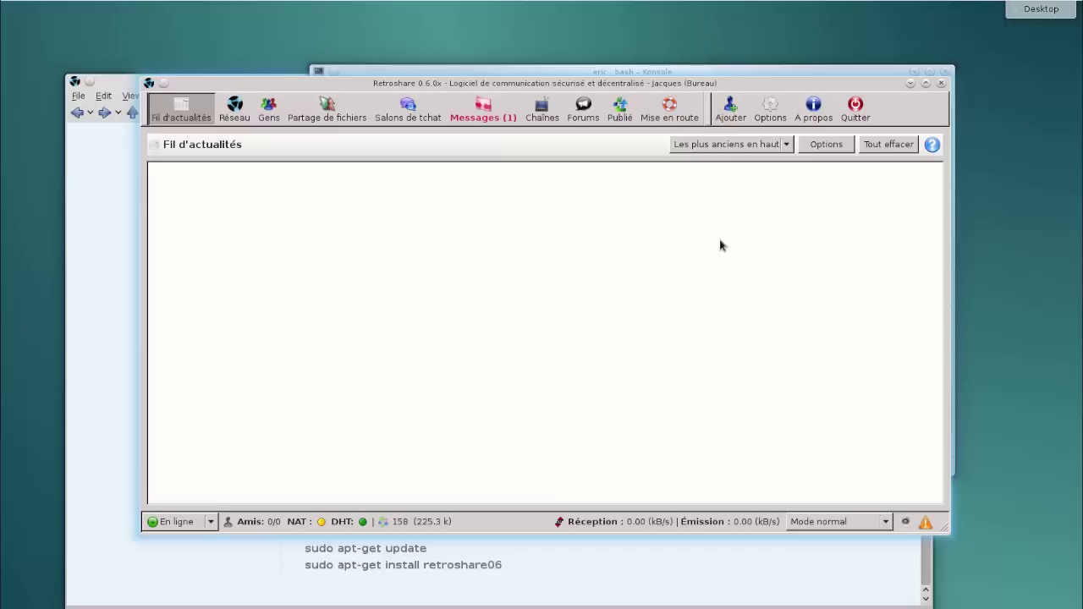
left_click(726, 114)
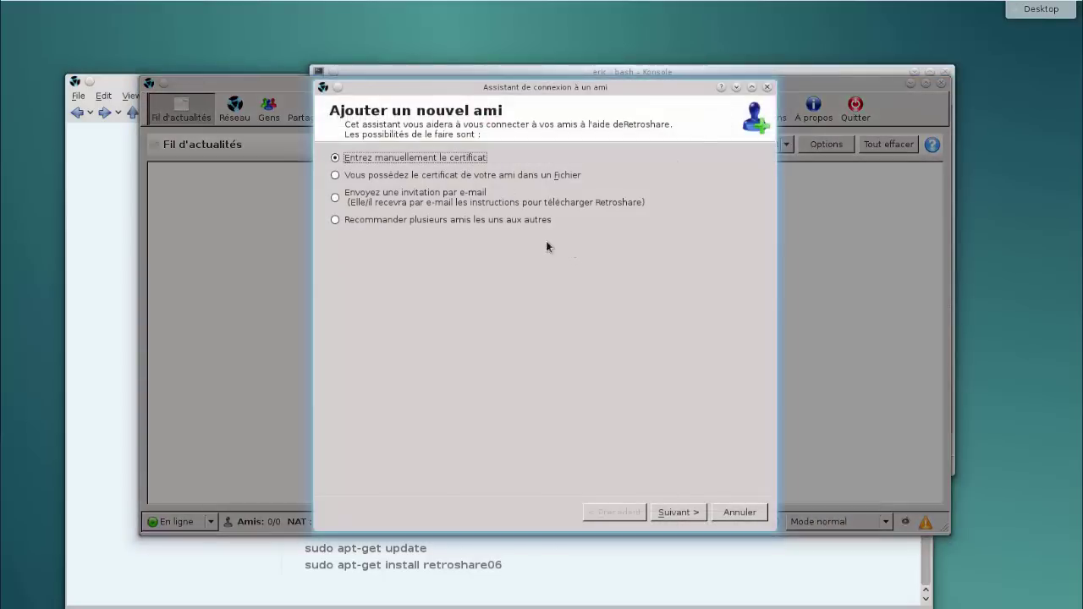
left_click(682, 513)
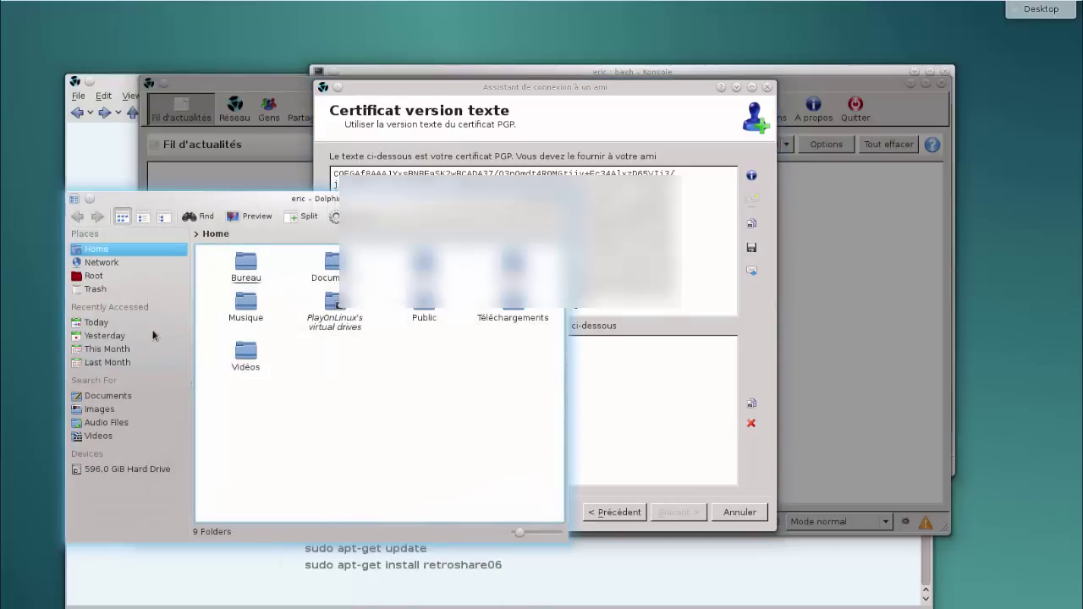
Step: Open the certificat retro text file from the Documents folder and copy its entire certificate text
left_click(334, 269)
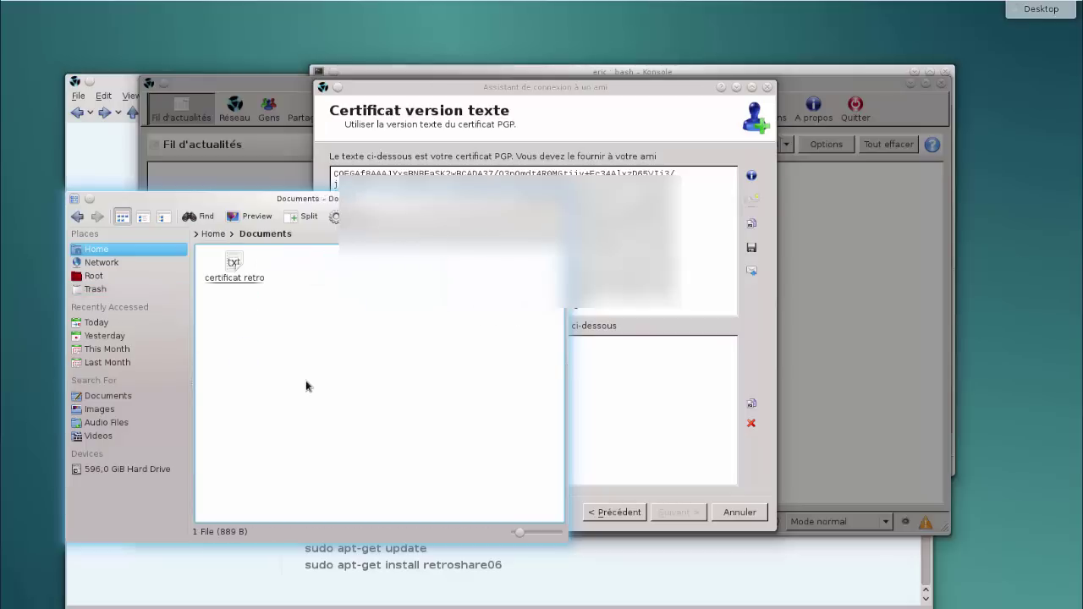
left_click(236, 265)
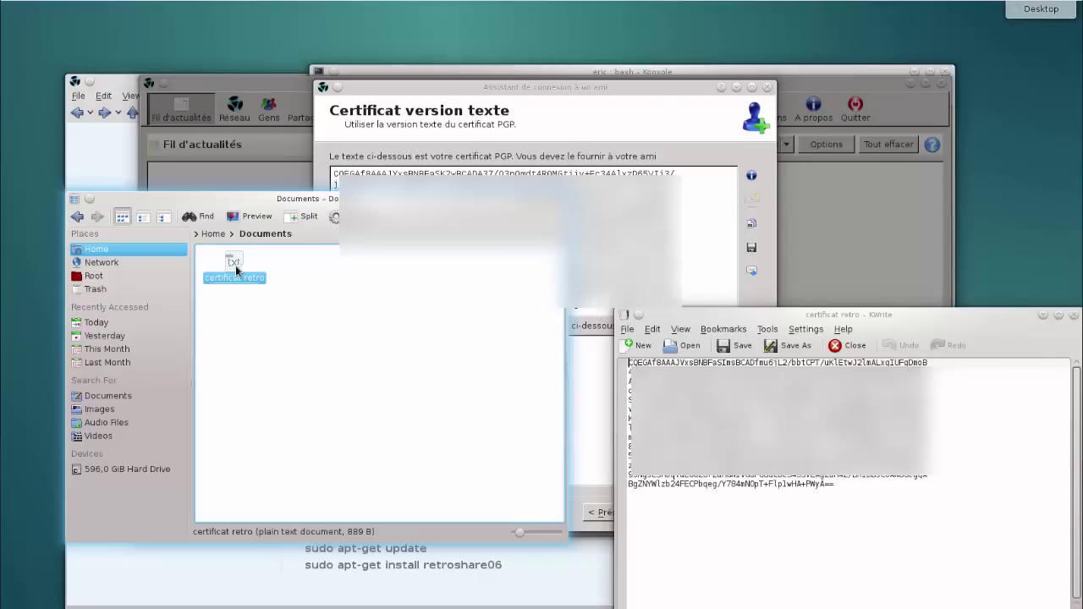
left_click_drag(628, 363, 834, 484)
right_click(835, 484)
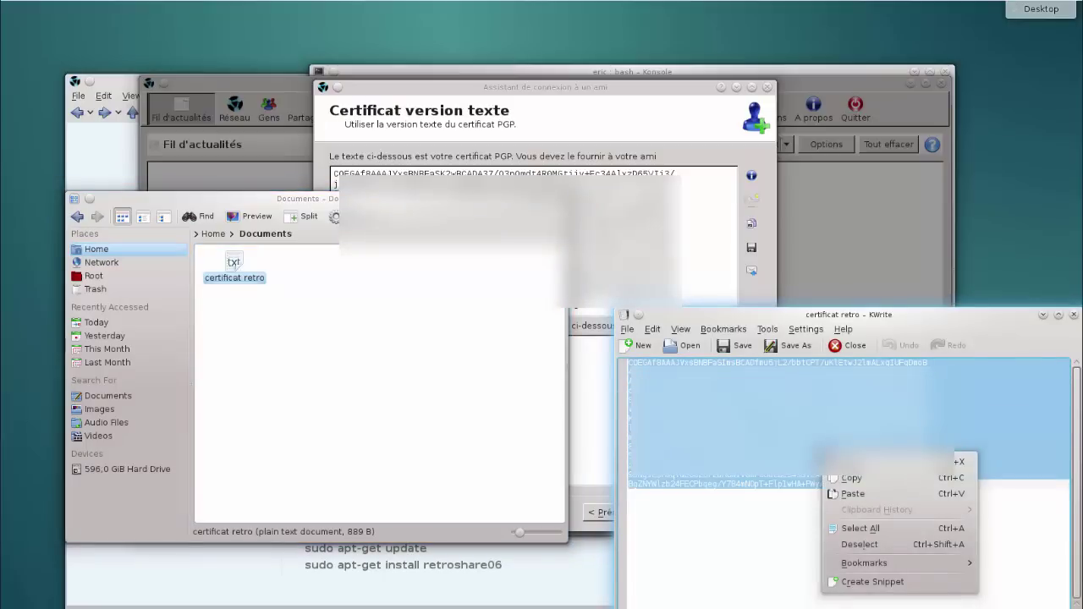
left_click(846, 474)
Step: Paste the copied text as the friend's PGP certificate in the friend connection wizard
left_click(666, 87)
right_click(476, 415)
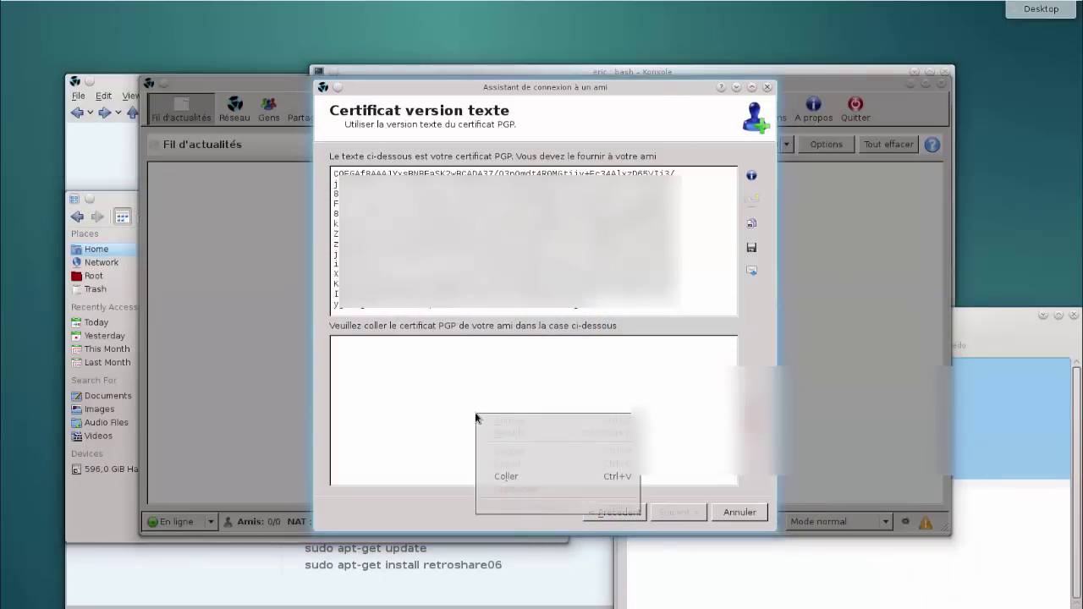
left_click(518, 476)
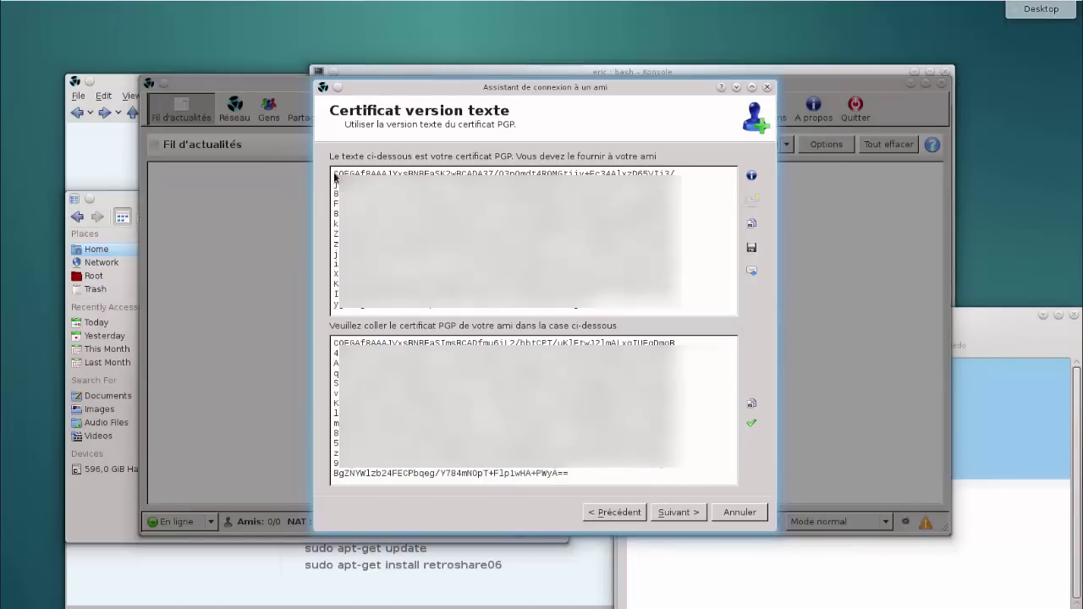
Step: Select your own PGP certificate text in the wizard and save the certificate to a file
left_click_drag(334, 176, 607, 309)
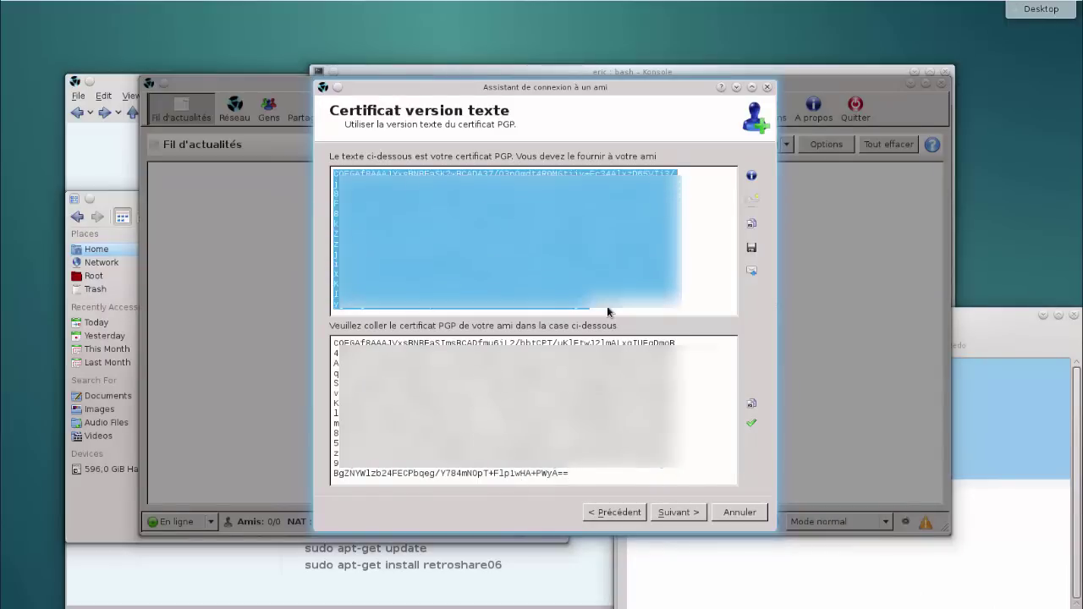
left_click(751, 249)
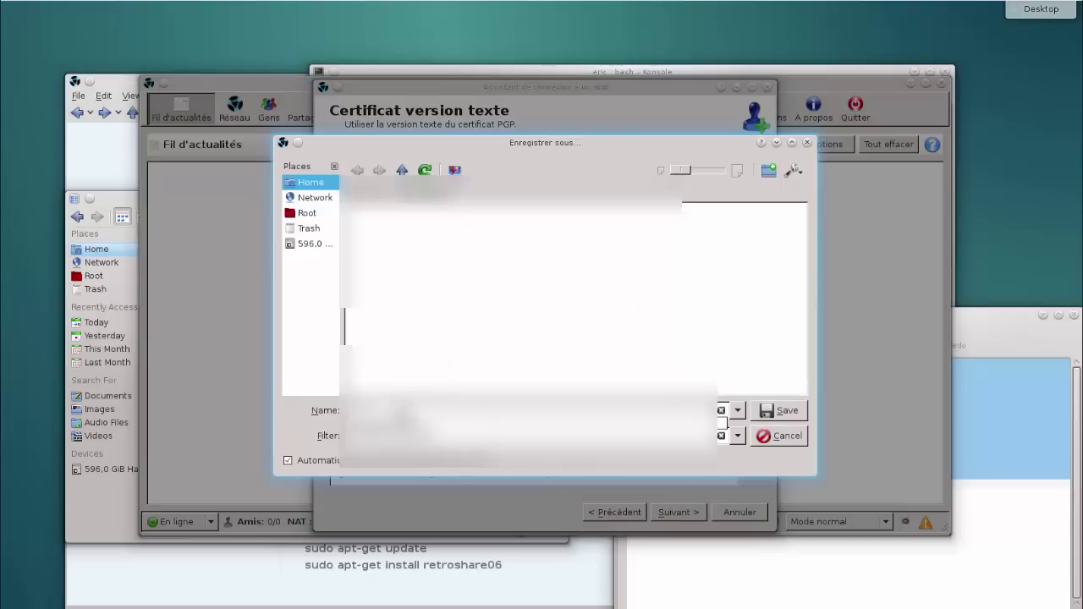
type("e")
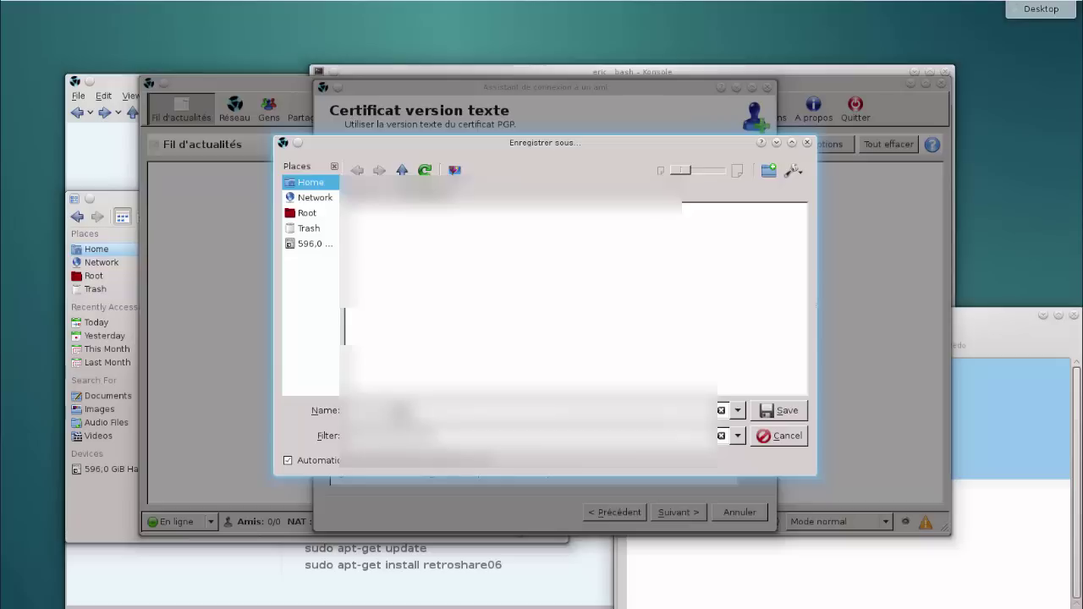
left_click(777, 412)
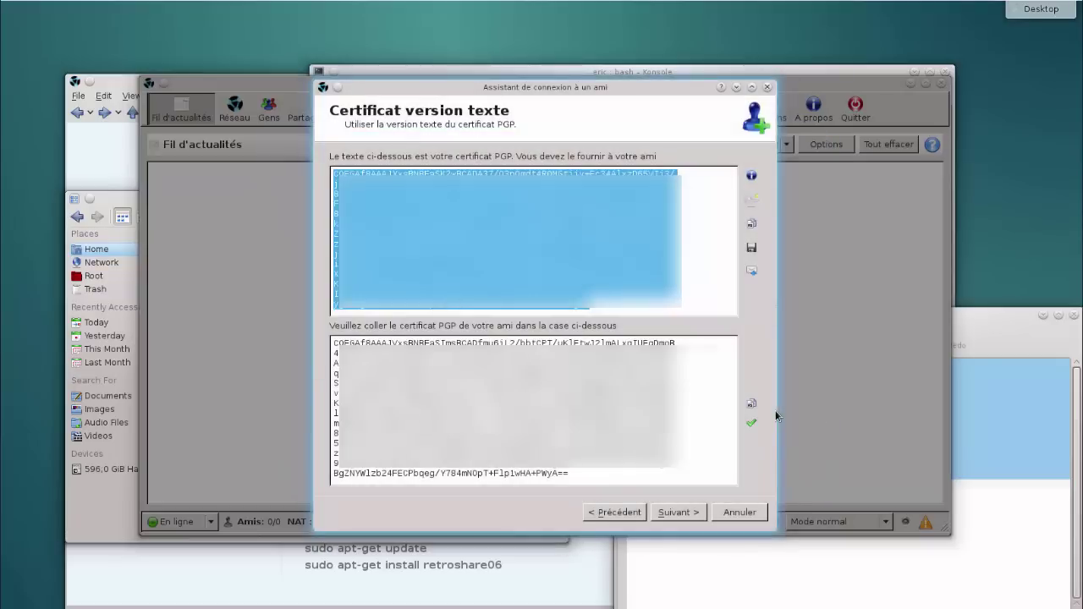
Step: Finish adding the friend with the default options and no group, and dismiss the connection progress report
left_click(679, 513)
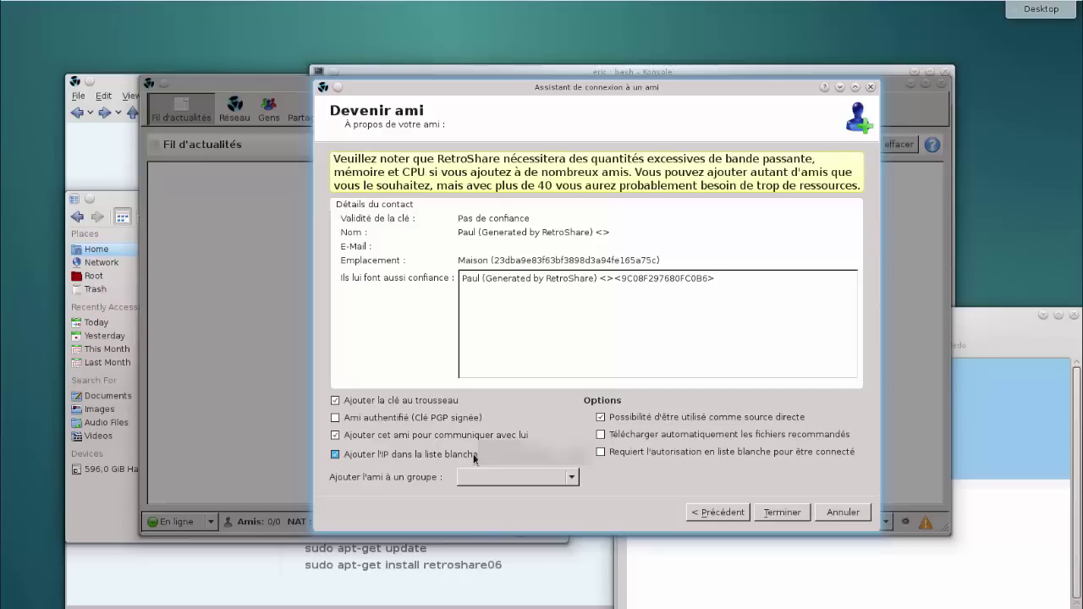
left_click(578, 483)
left_click(577, 483)
left_click(577, 483)
left_click(577, 483)
left_click(787, 513)
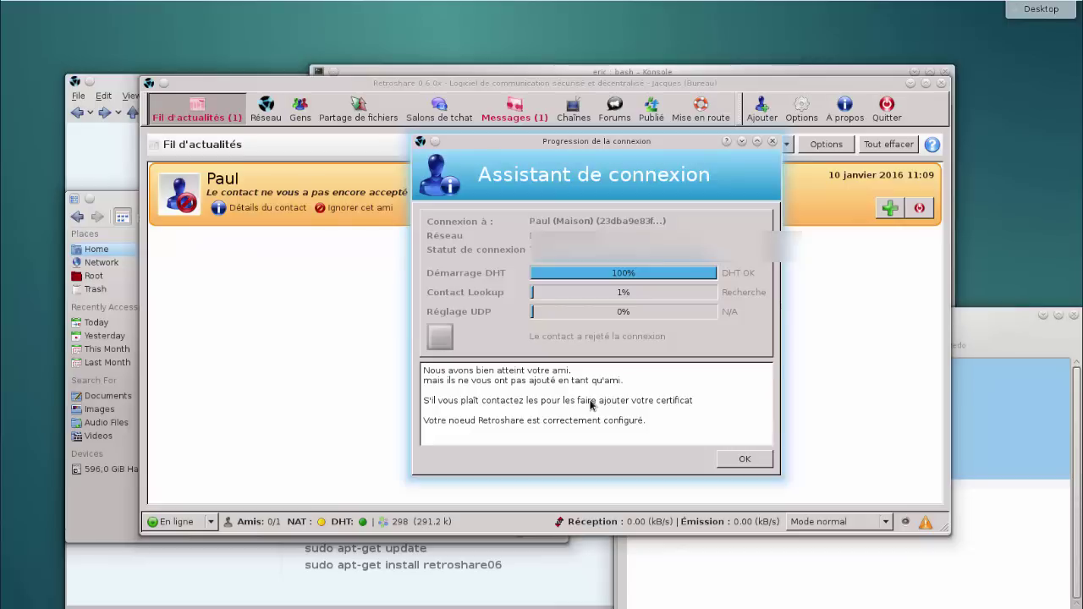
left_click(745, 459)
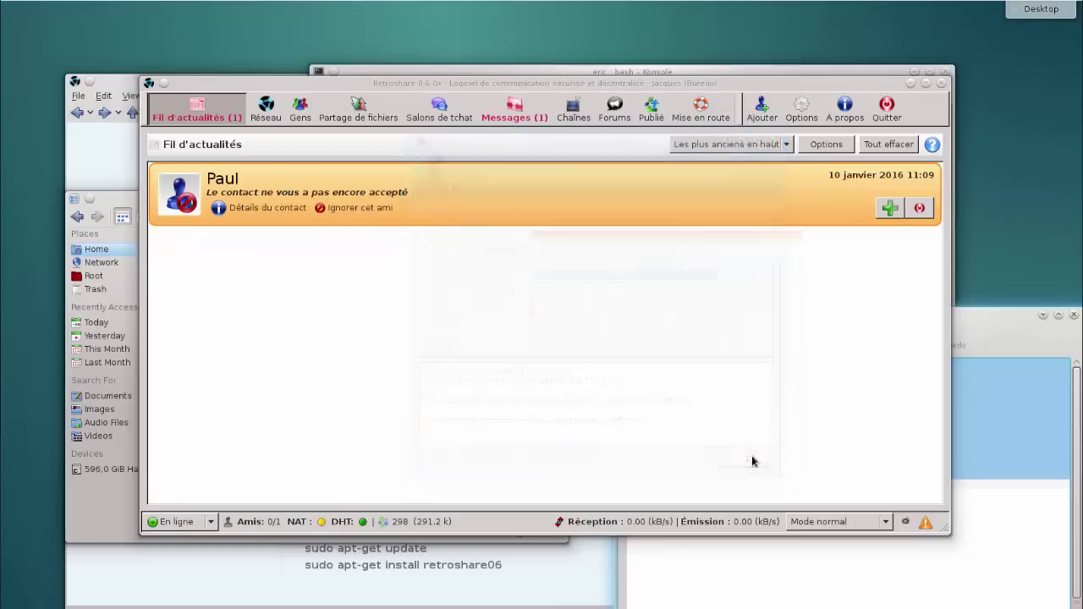
Step: On Windows, open the saved certificate file of the Debian profile and copy all of its text
left_click(115, 202)
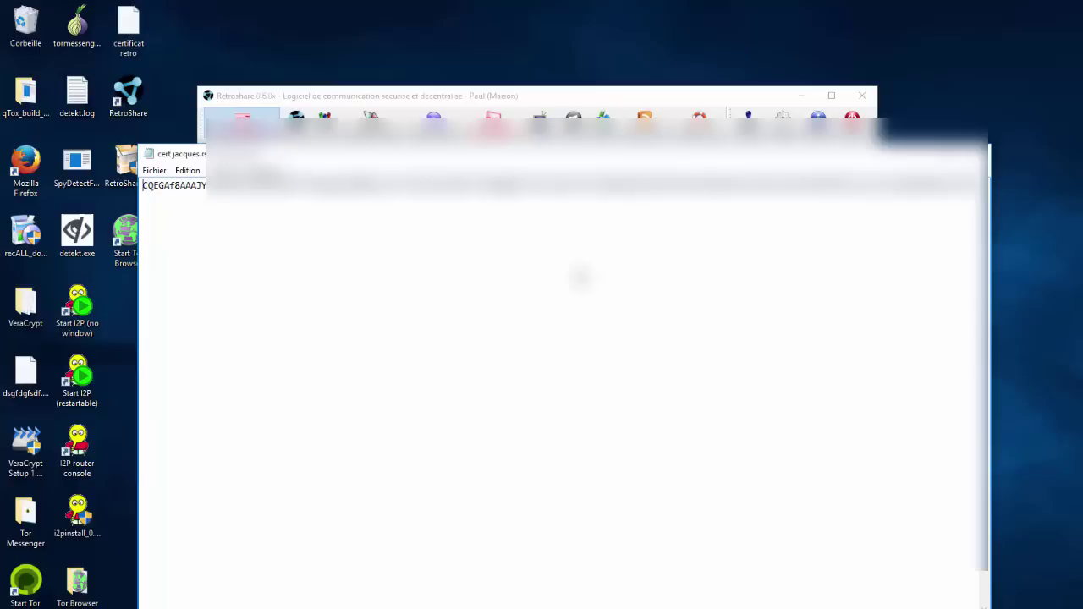
key("ctrl+a")
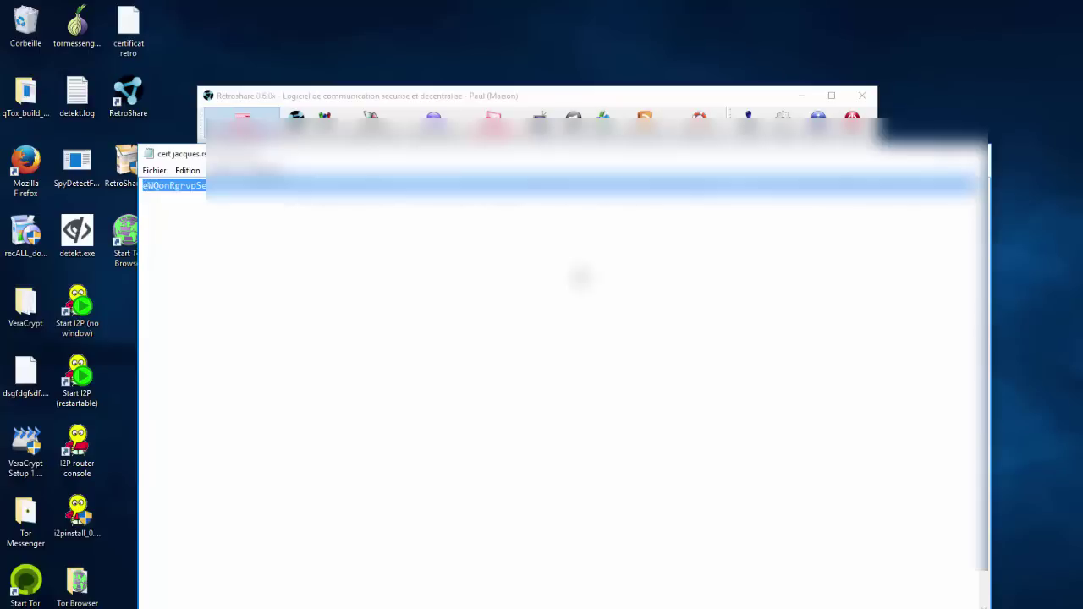
right_click(590, 200)
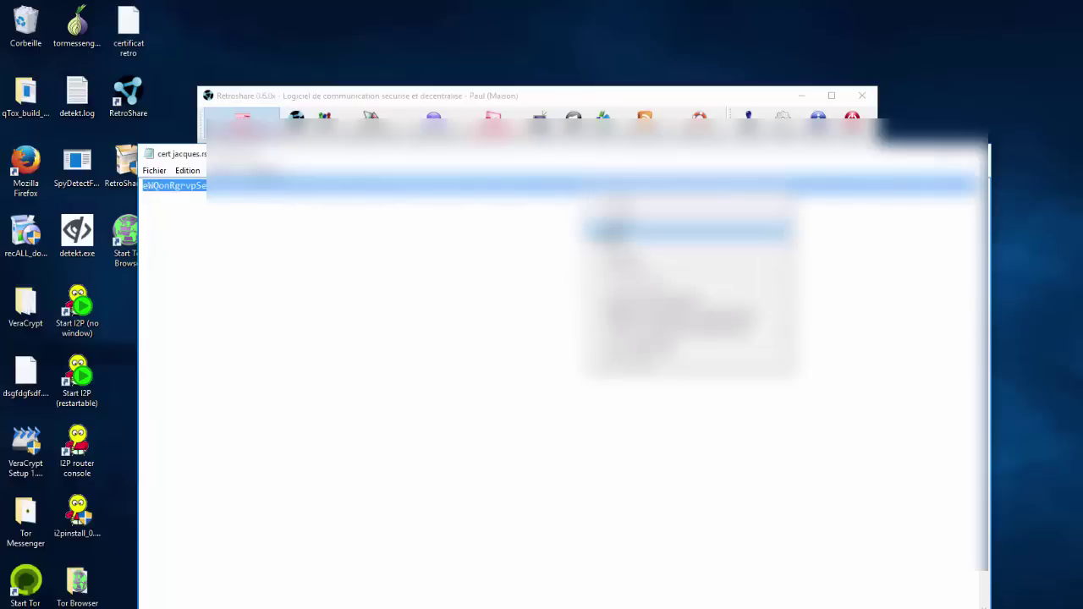
left_click(618, 245)
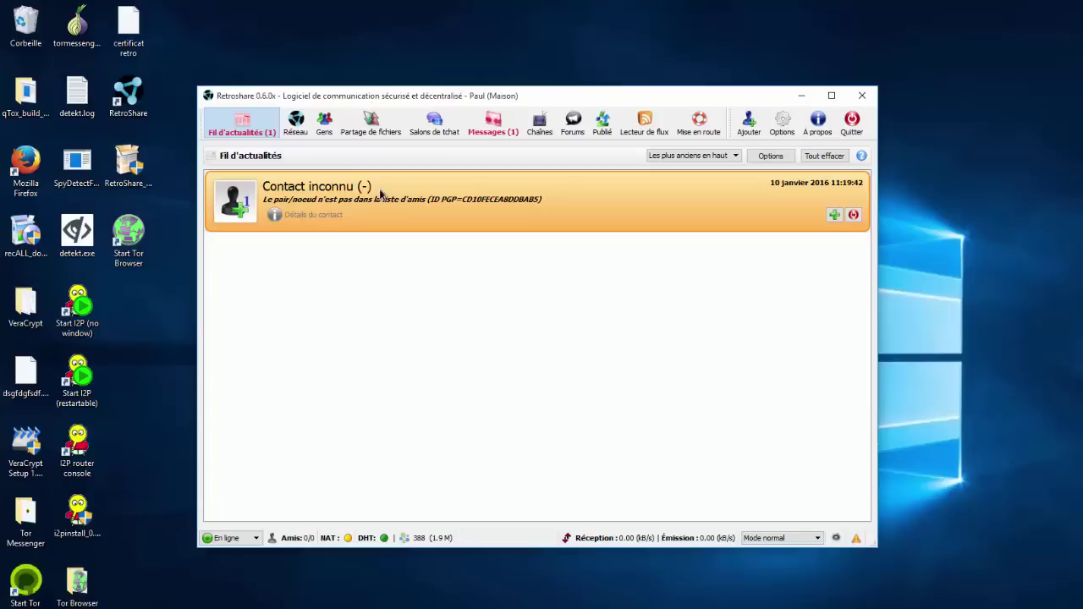
Step: Add the Debian profile as a friend by pasting its certificate manually, and finish the wizard with the default options
left_click(749, 127)
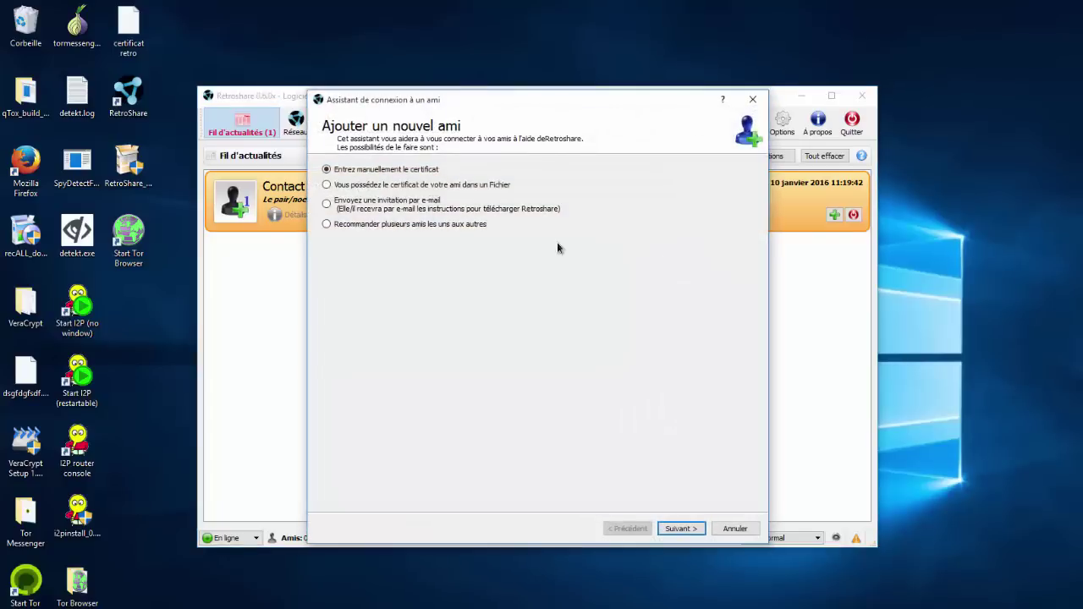
left_click(682, 529)
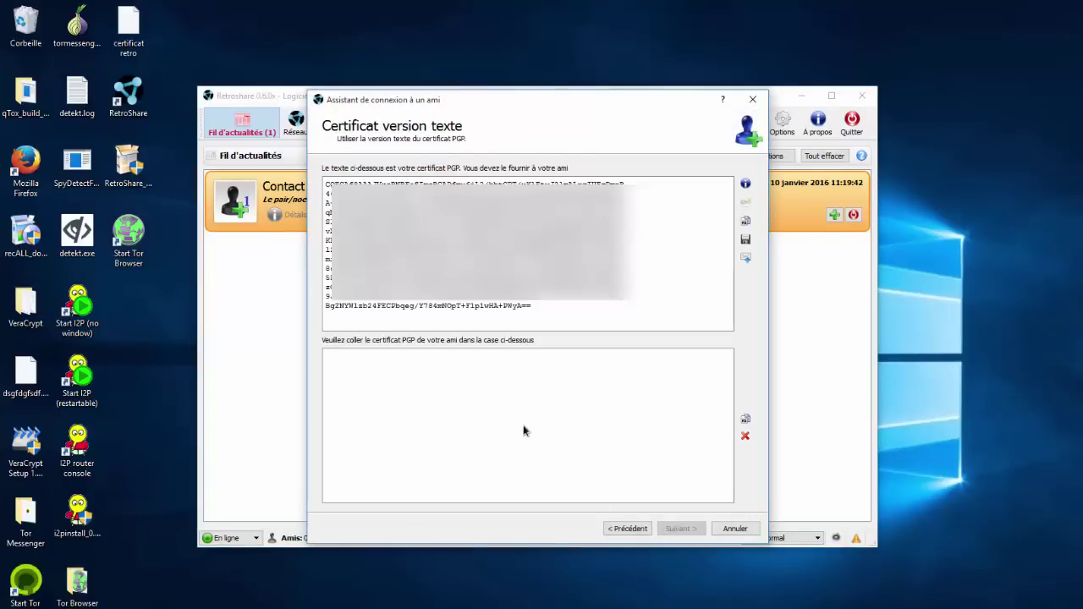
right_click(508, 405)
left_click(541, 481)
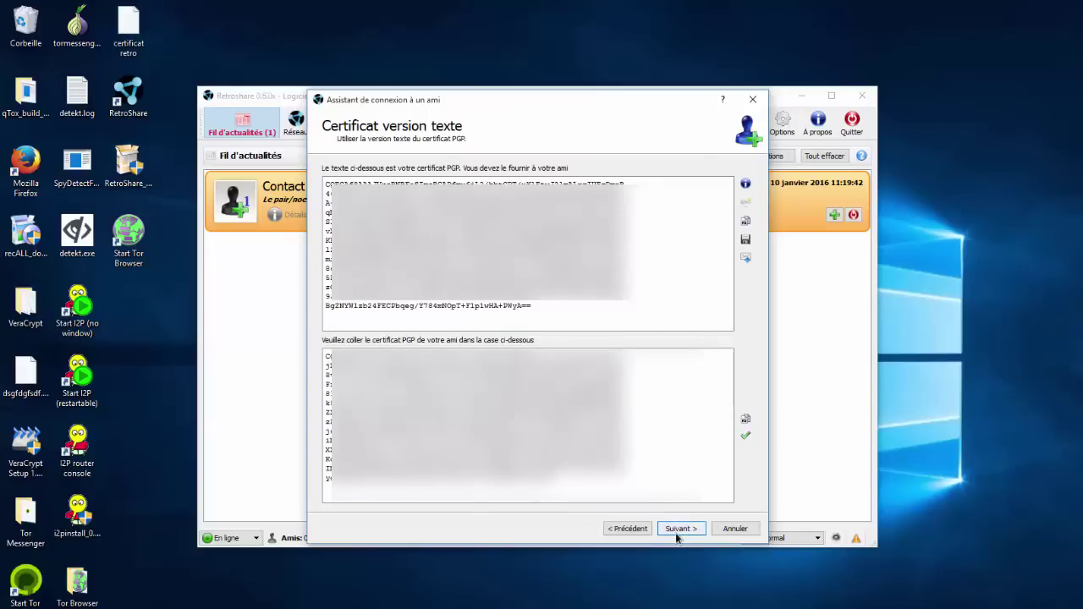
left_click(677, 530)
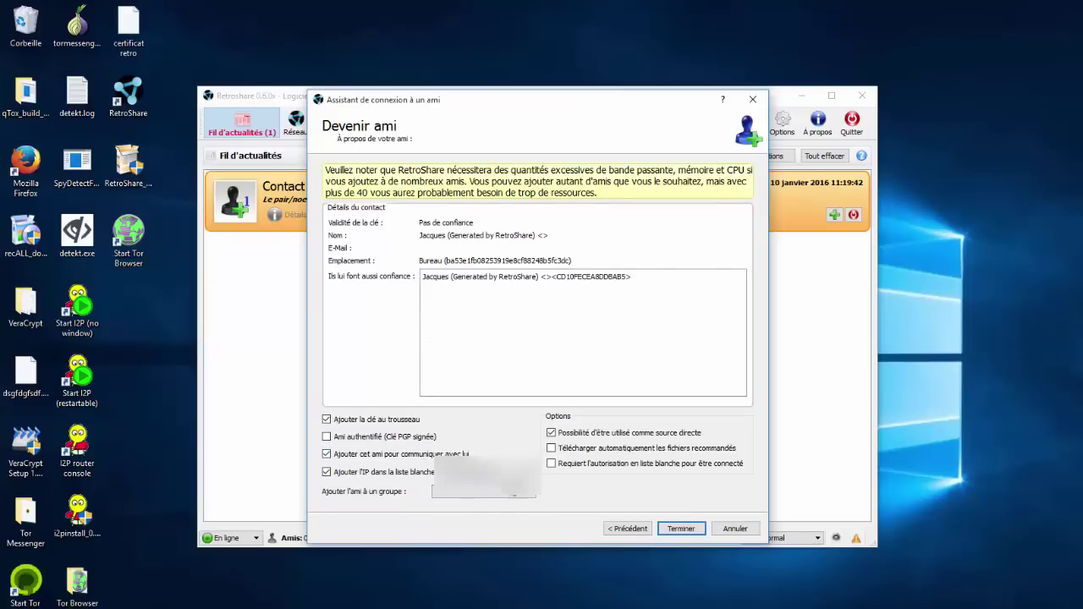
left_click(681, 529)
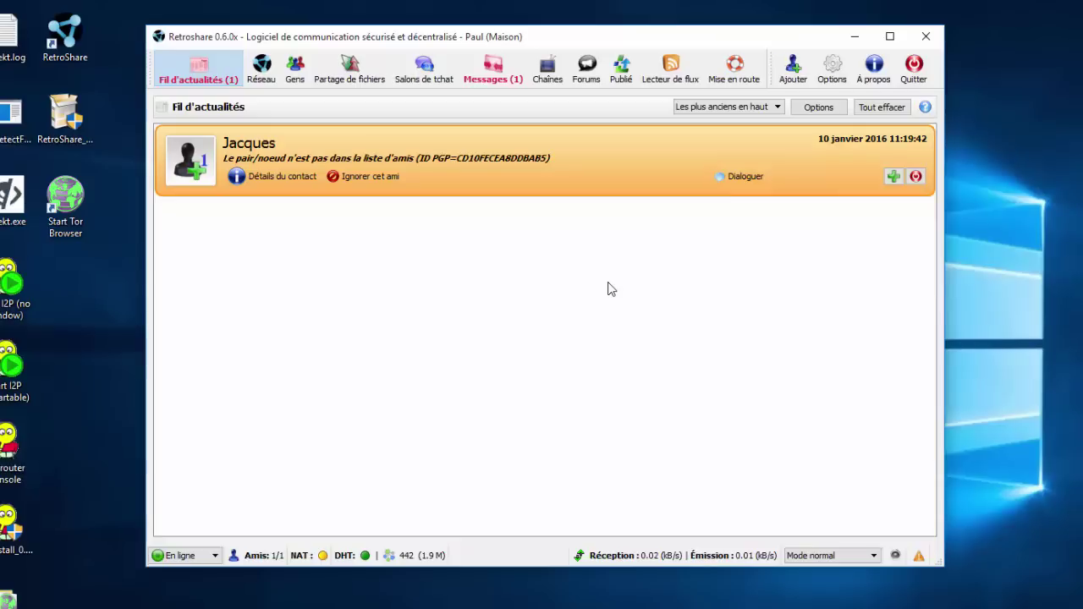
Step: Examine the friend list, the network graph and the keyring on the Réseau page
left_click(267, 72)
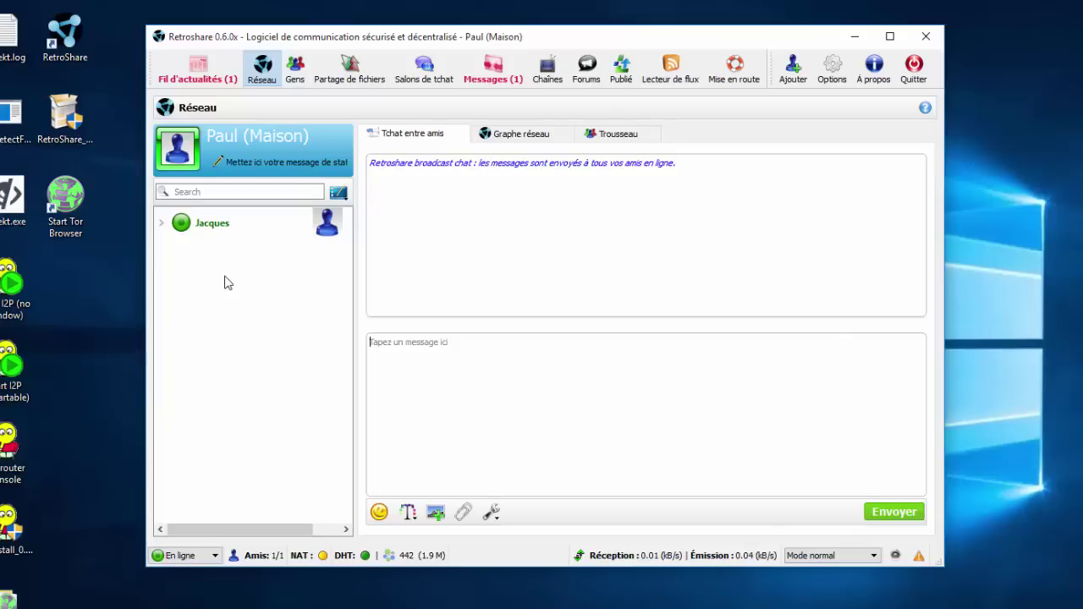
left_click(504, 135)
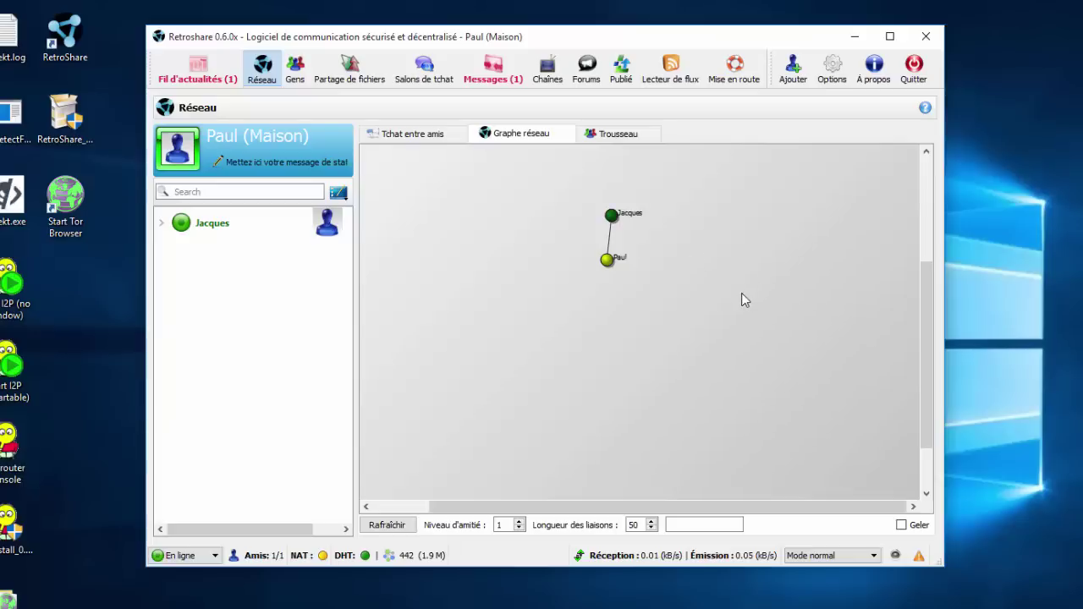
left_click(619, 135)
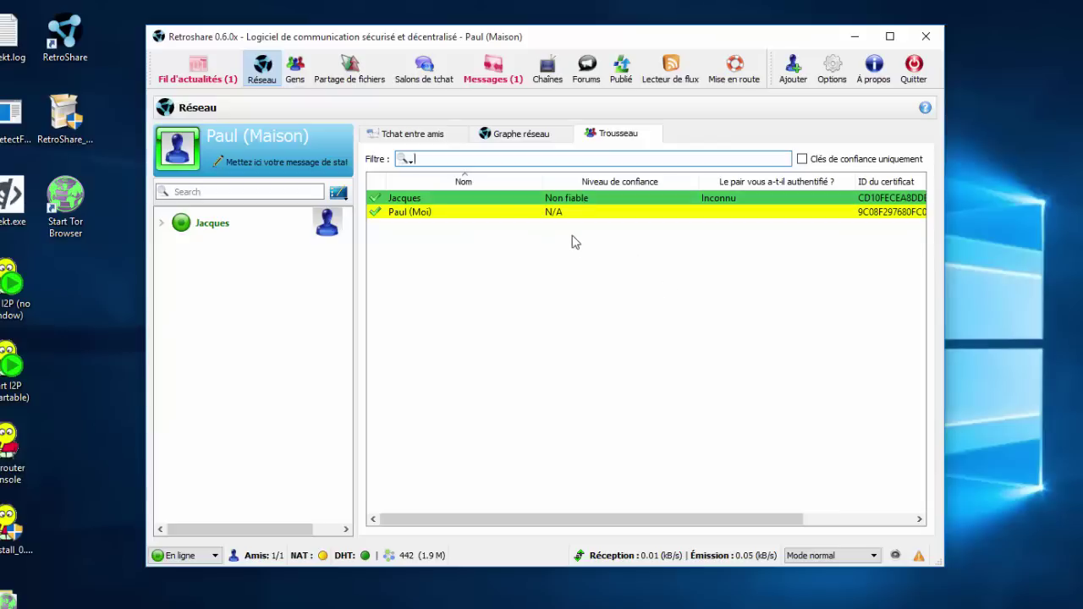
left_click(502, 215)
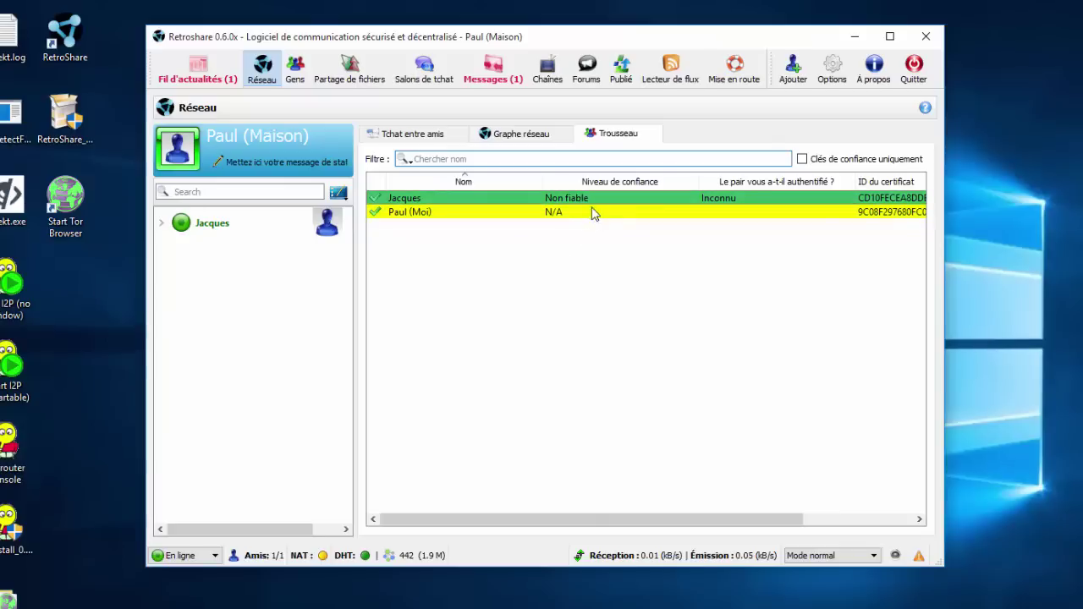
Step: Open the PGP key details of the friend's key and copy its whole public key block in ASCII format
double_click(580, 200)
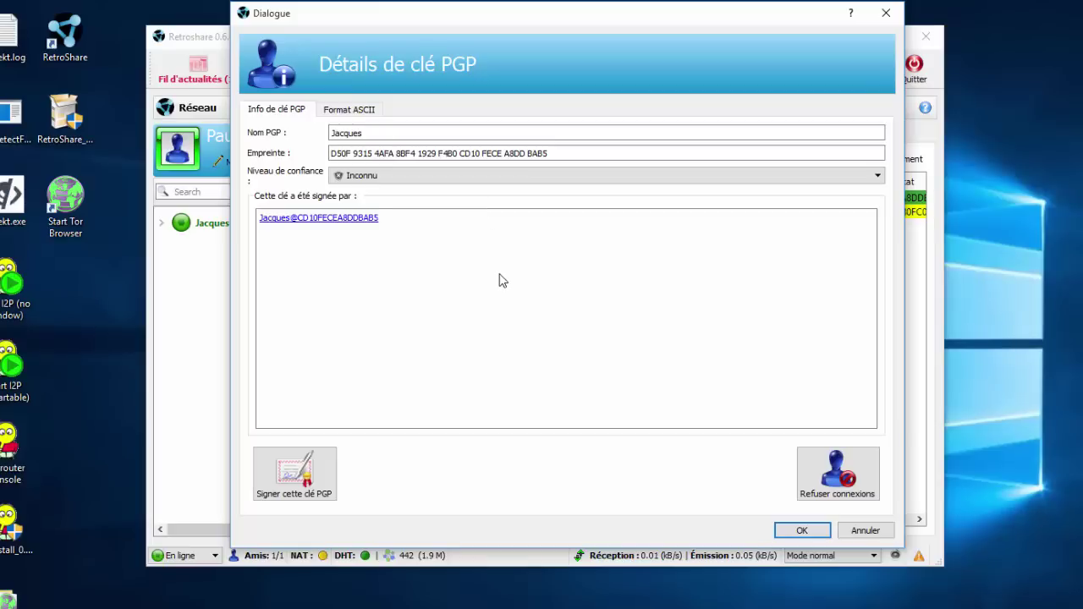
left_click(347, 110)
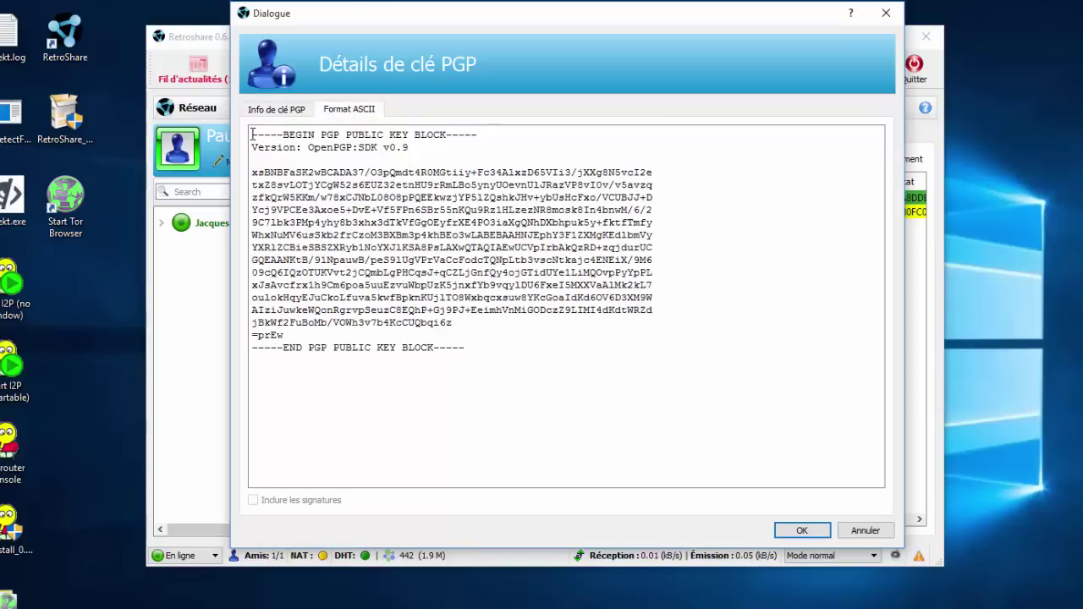
left_click_drag(251, 134, 570, 367)
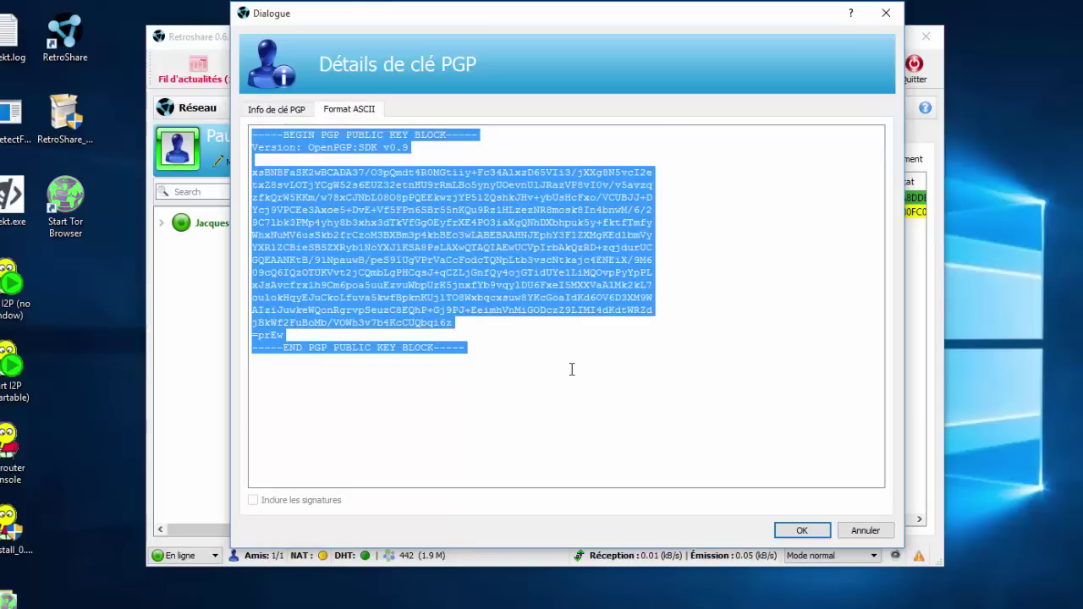
right_click(576, 386)
left_click(602, 393)
left_click(713, 266)
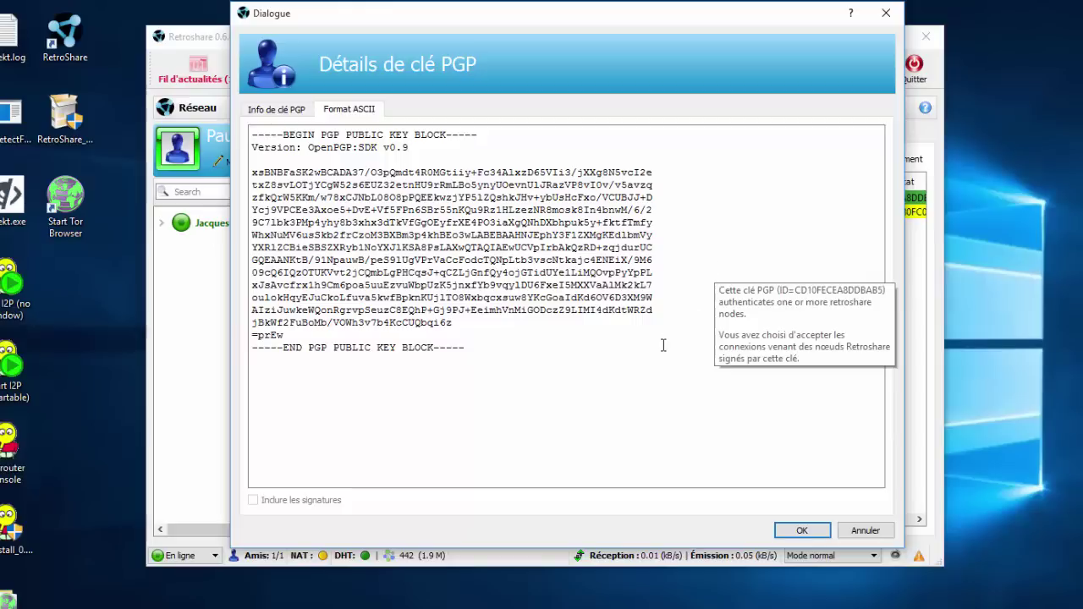
Step: Set the trust level of the friend's PGP key to Totale in the key information
left_click(283, 114)
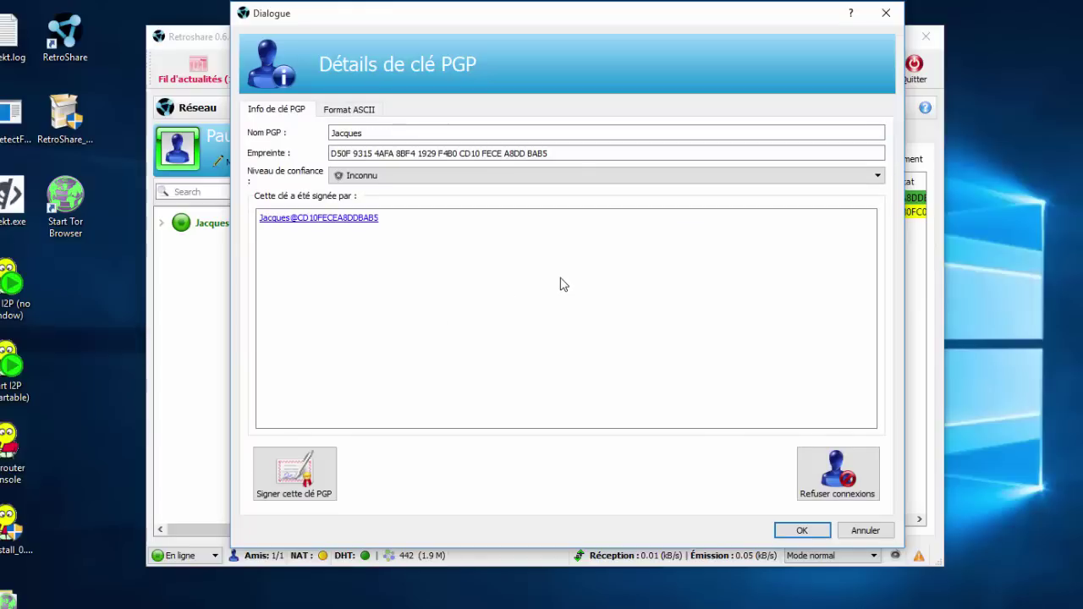
left_click(543, 175)
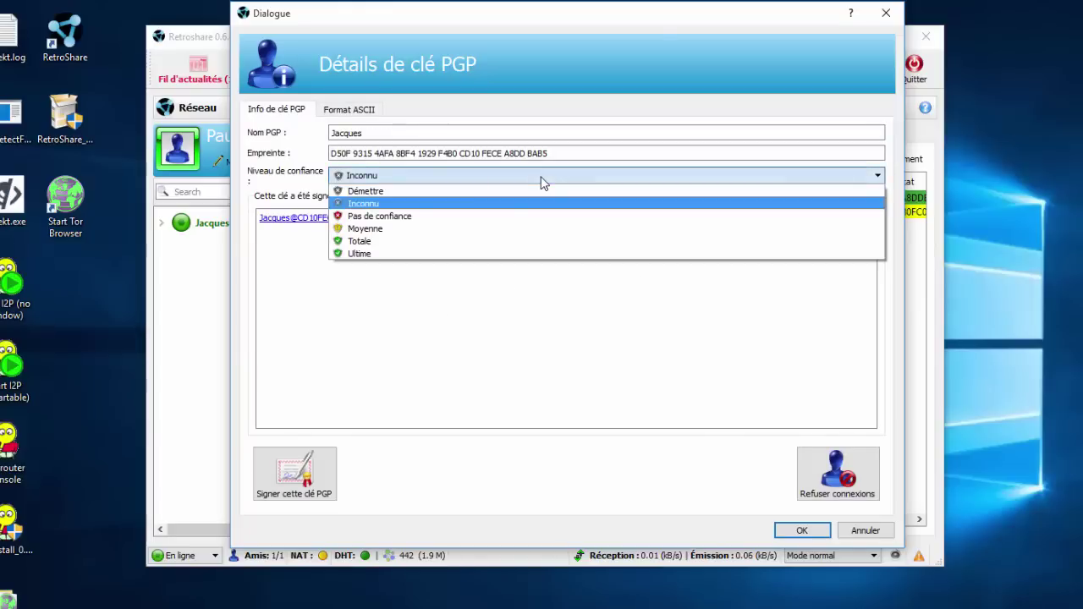
left_click(446, 241)
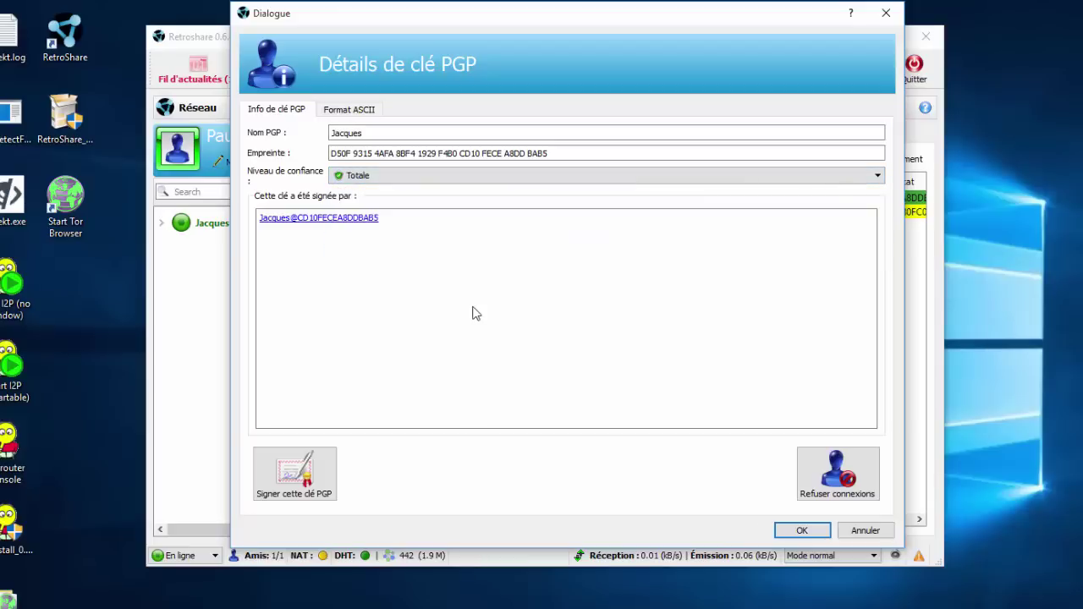
Step: Sign the friend's PGP key by entering the PGP key password, set its trust level to Totale and confirm the key details
left_click(323, 459)
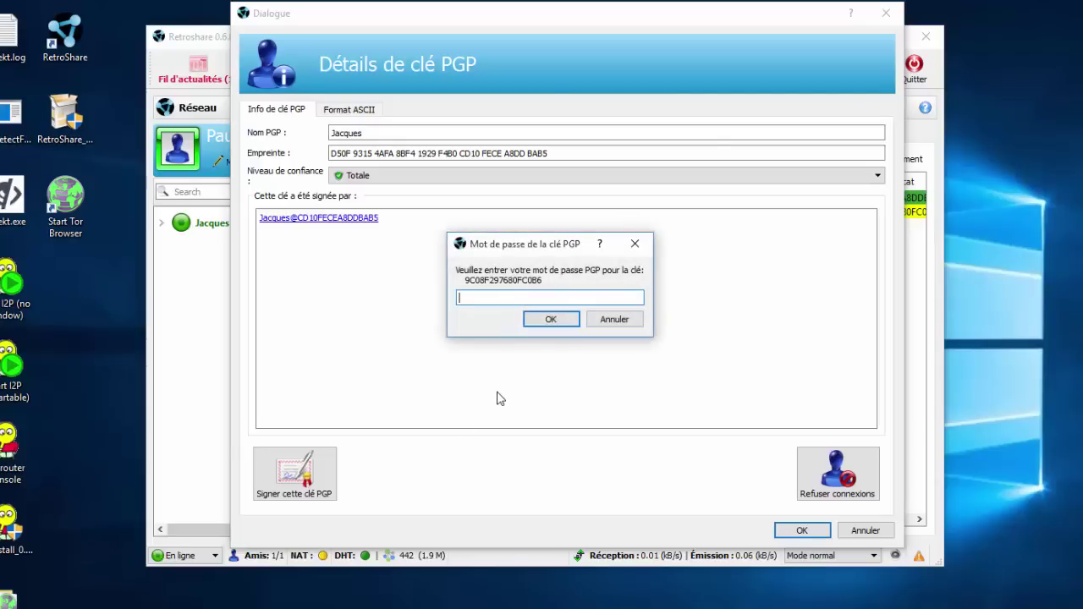
type("•••••••••")
key("Return")
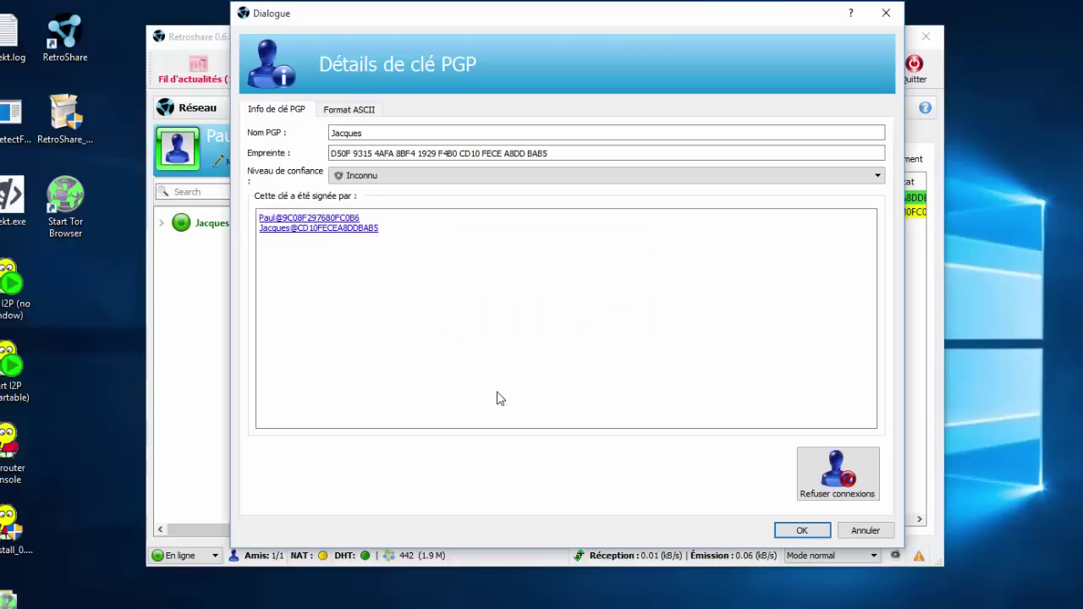
left_click(412, 180)
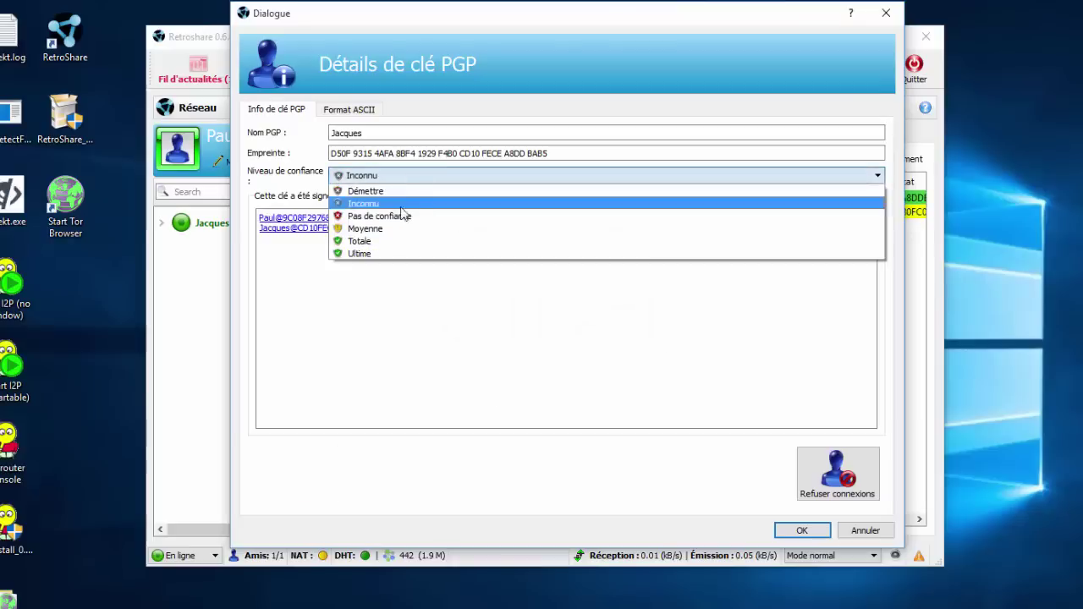
left_click(387, 245)
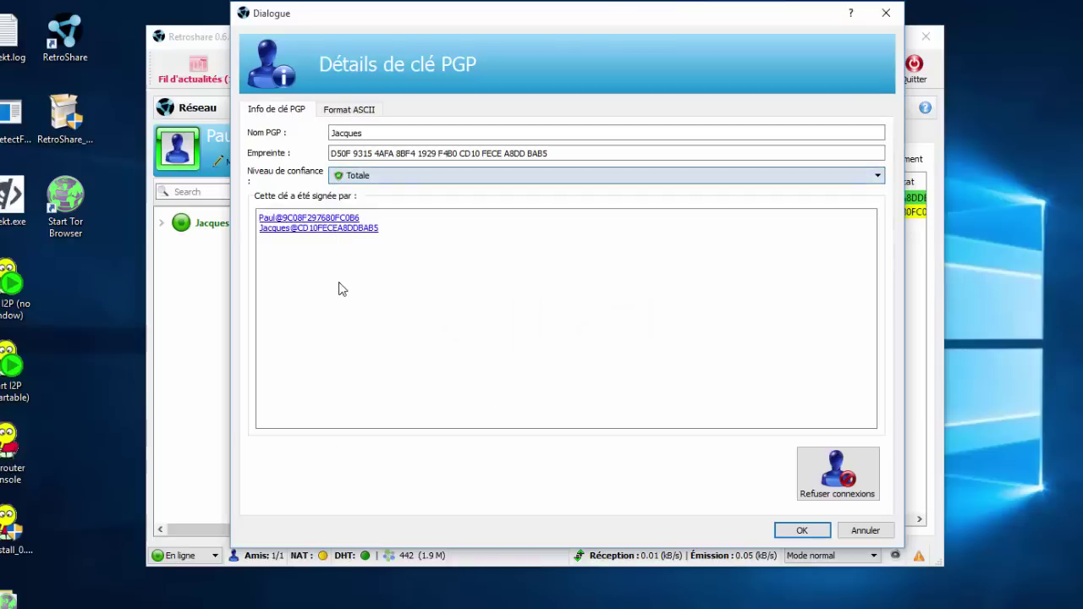
left_click(804, 529)
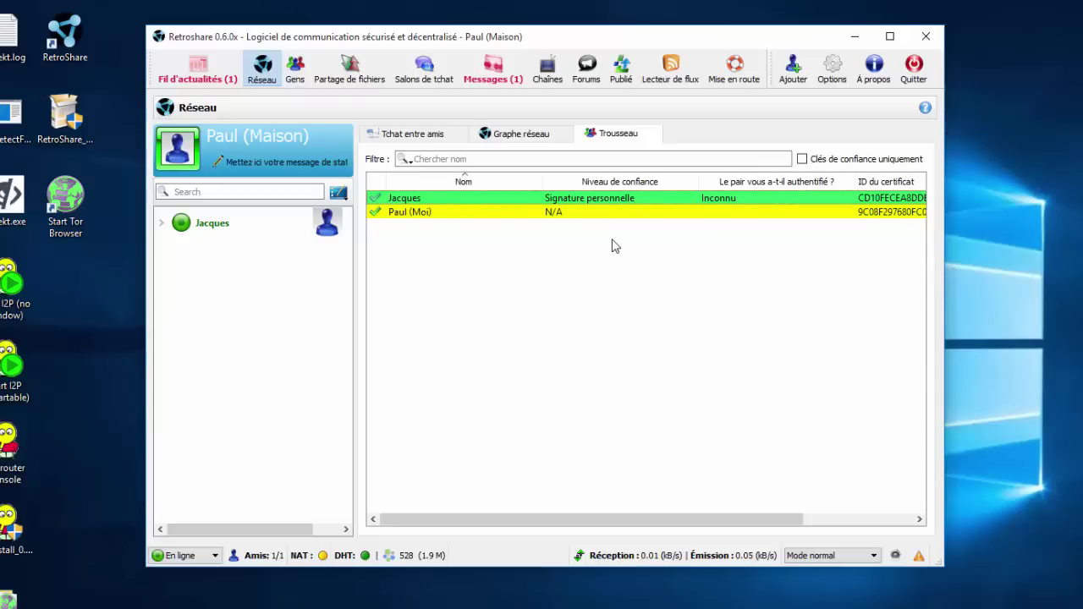
Step: Open a chat with the online friend, enlarge and reposition its window, send the message "coucou" and close the chat
double_click(210, 223)
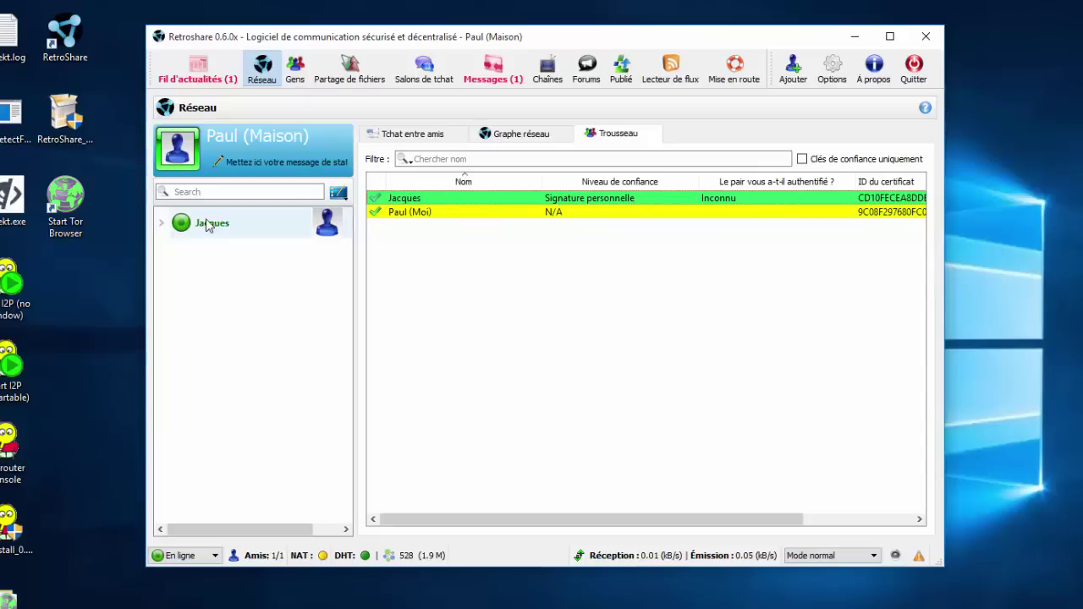
left_click_drag(298, 91, 555, 135)
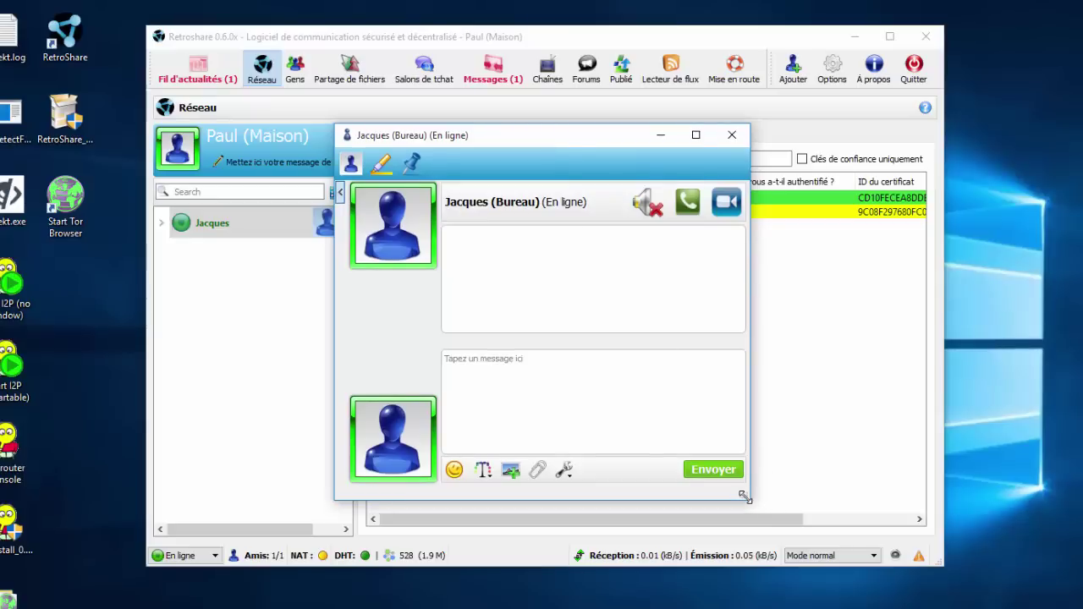
left_click_drag(750, 499, 773, 552)
left_click_drag(587, 136, 530, 114)
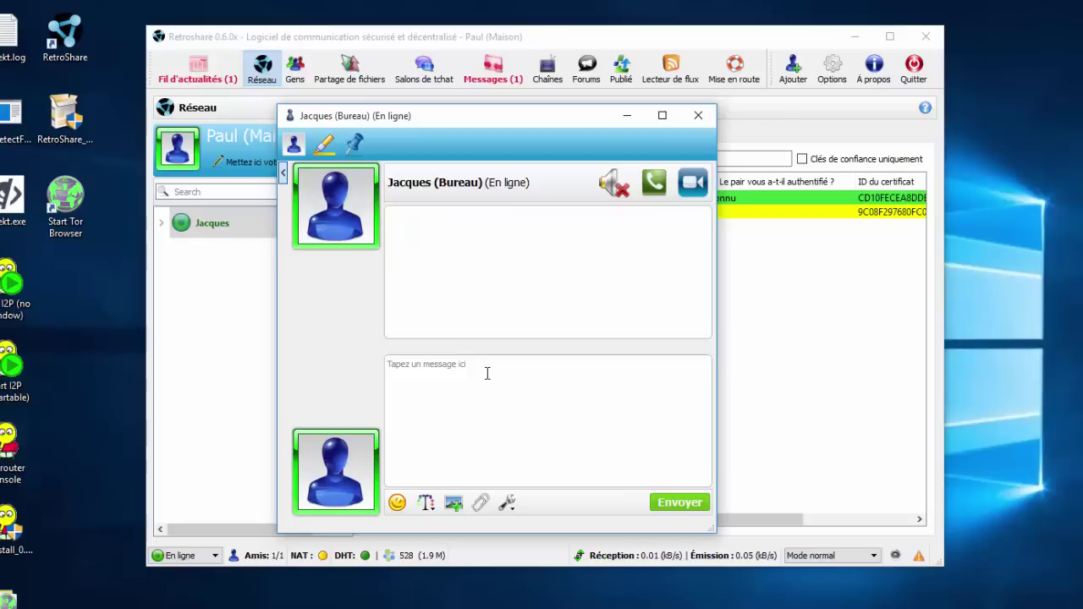
type("coucou")
key("Return")
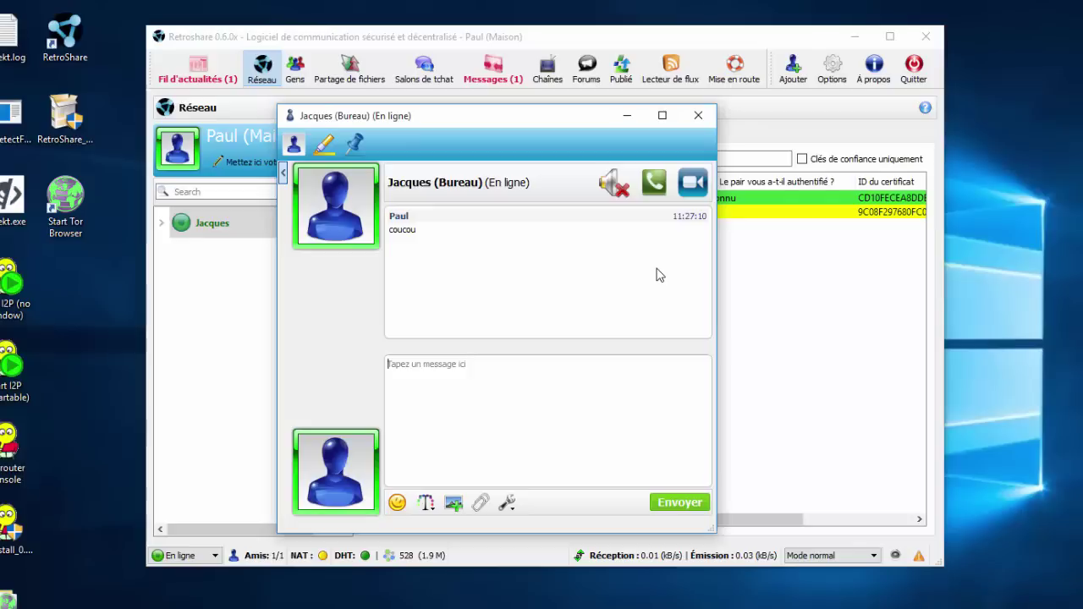
left_click(699, 116)
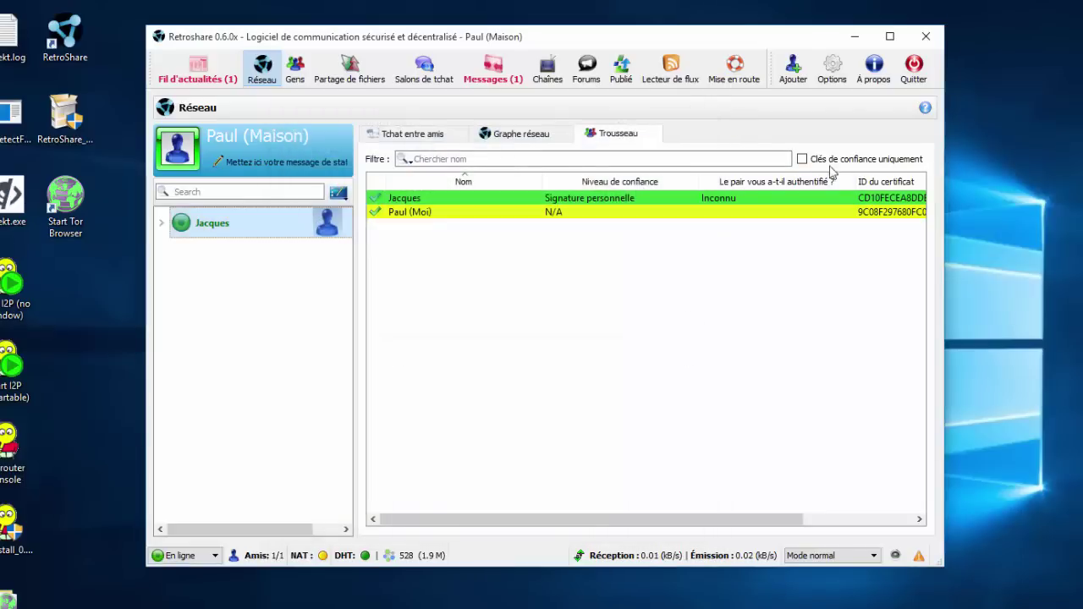
Step: Examine the general settings and loaded extensions in the options without changing anything, and look at the Gens page
left_click(833, 76)
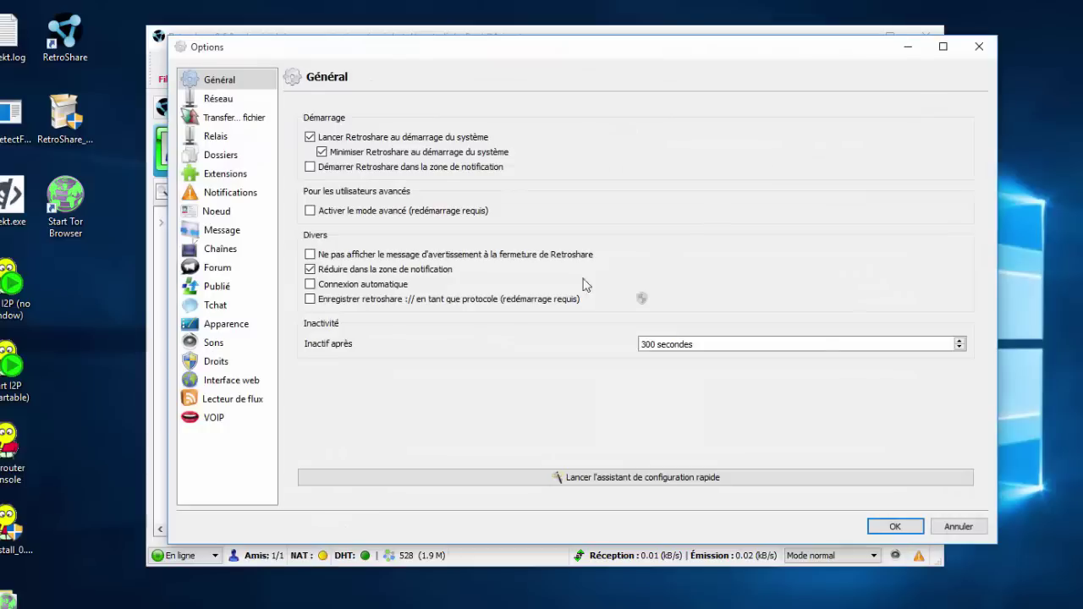
left_click(232, 175)
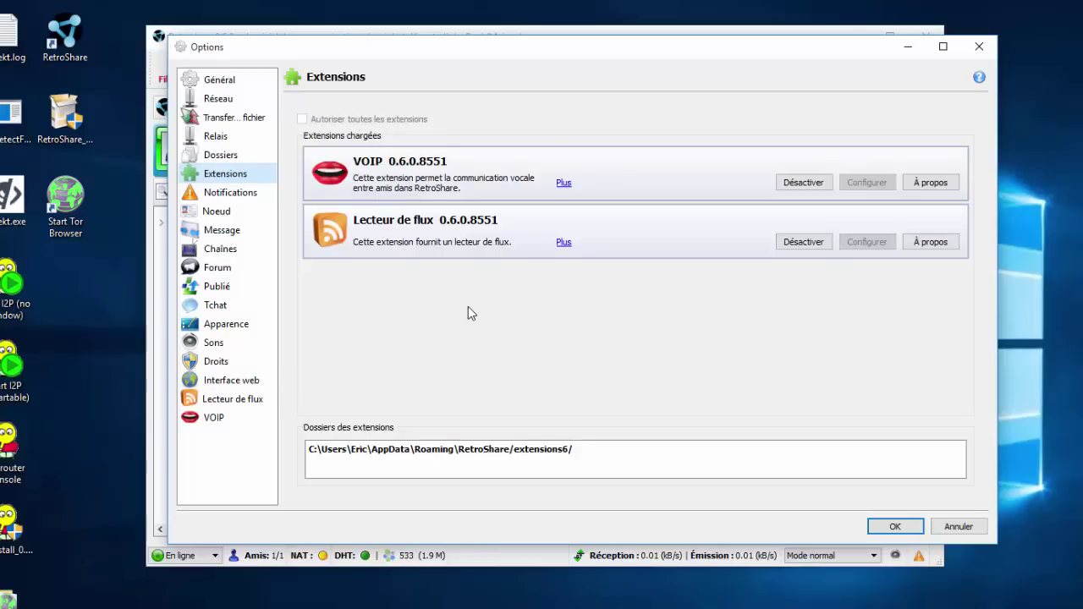
left_click(957, 526)
left_click(296, 71)
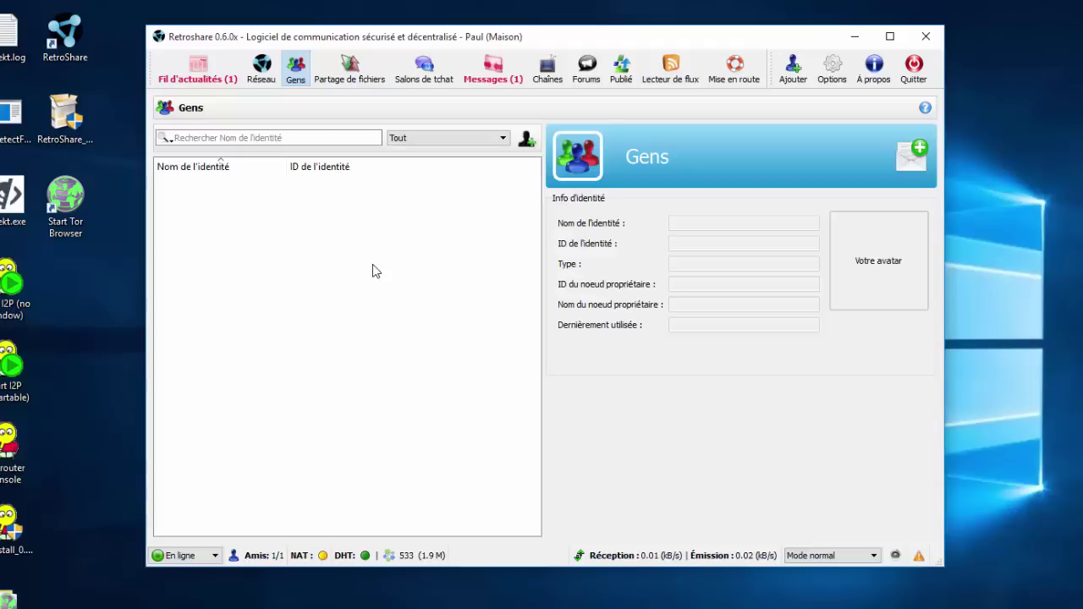
Step: Add a new share to your own files with the Pictures folder of the home directory as its local path
left_click(346, 78)
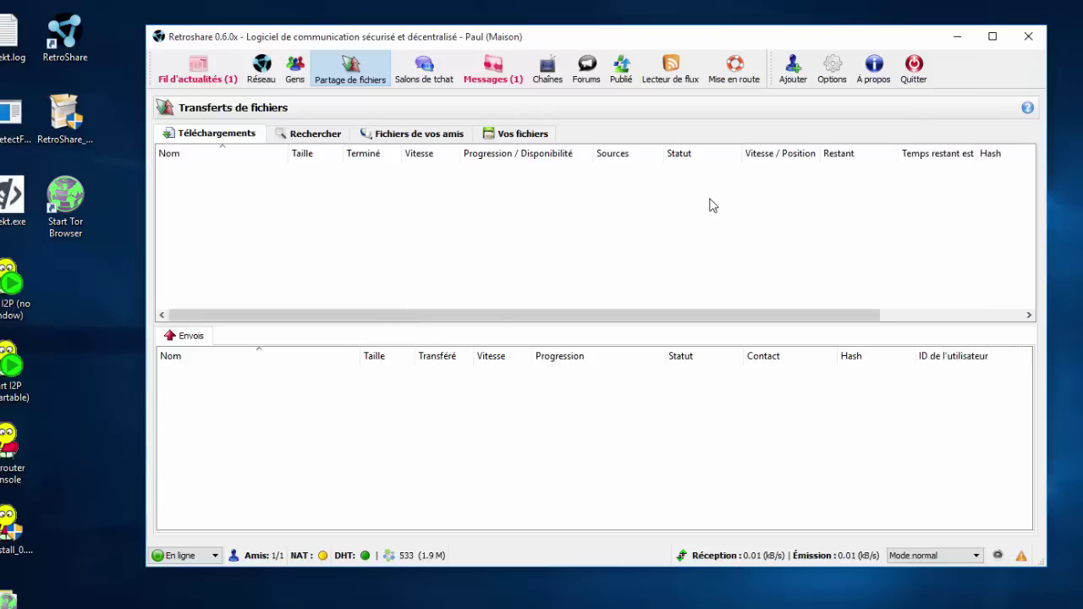
left_click(525, 137)
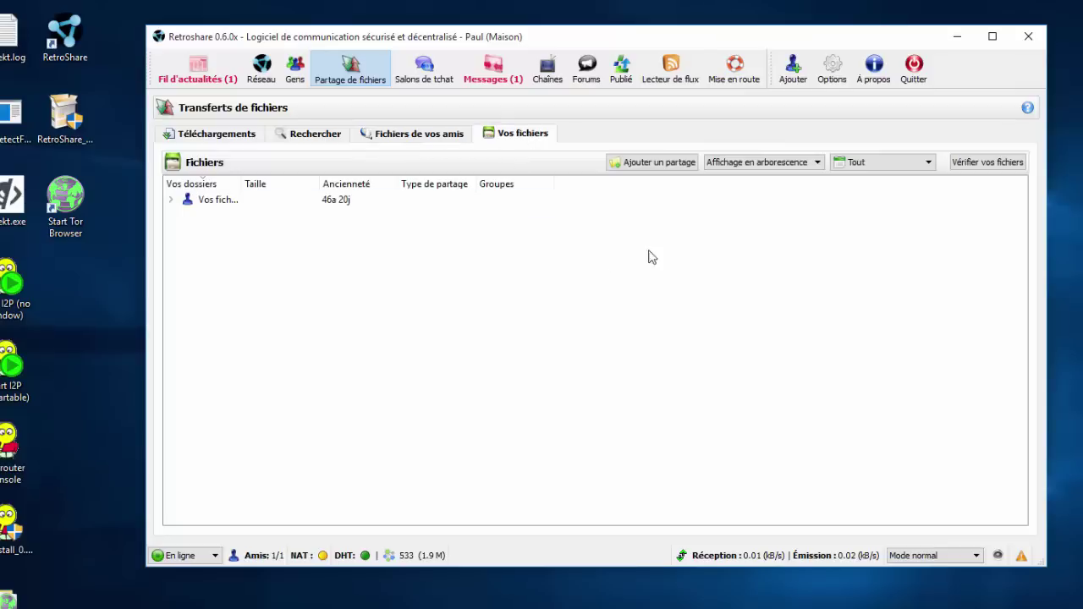
left_click(656, 162)
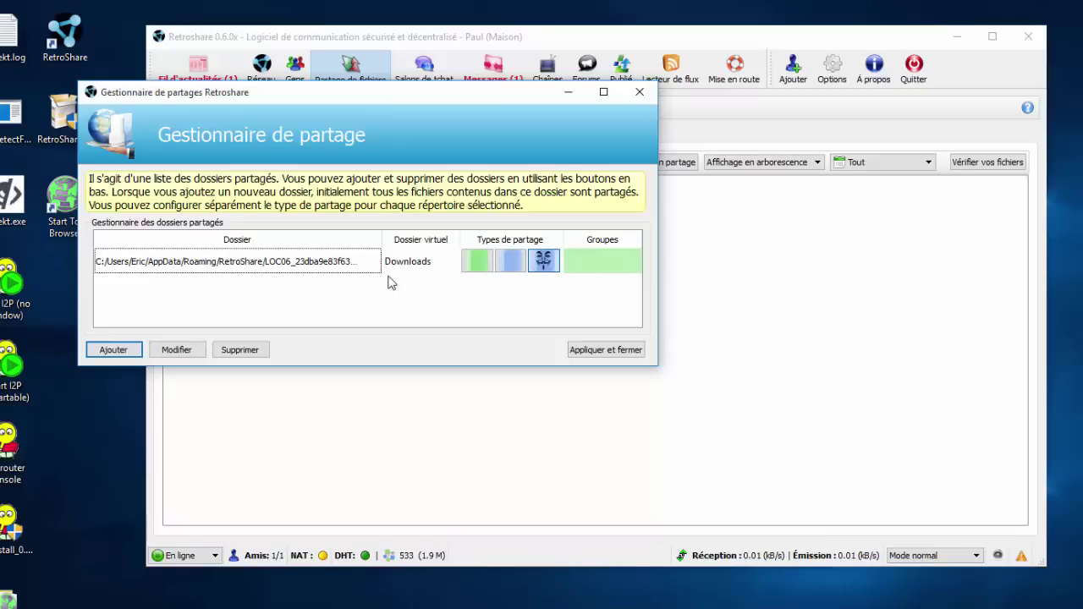
left_click(121, 350)
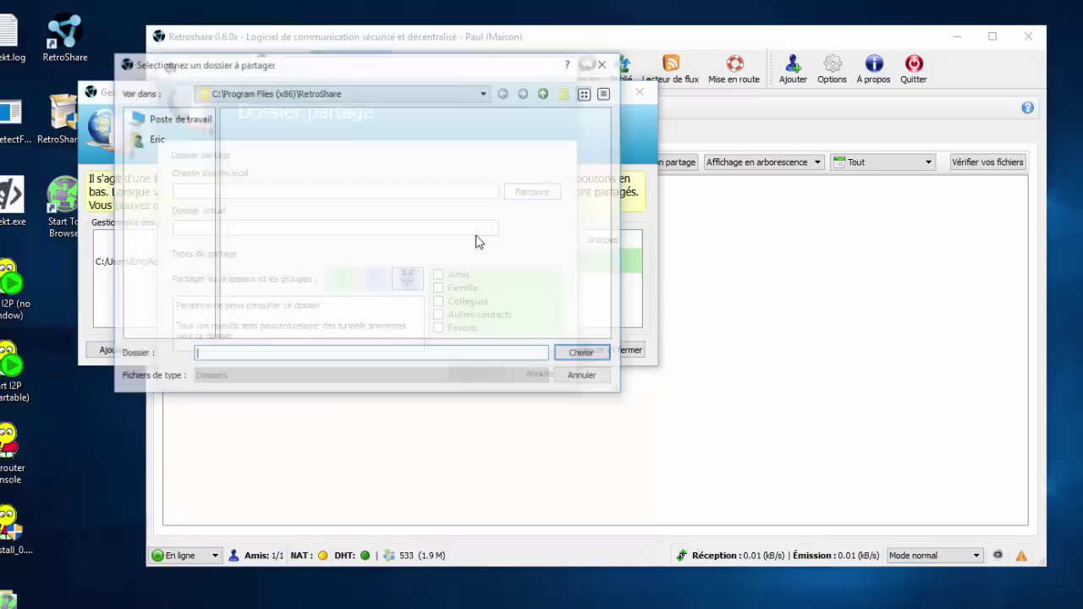
left_click(168, 144)
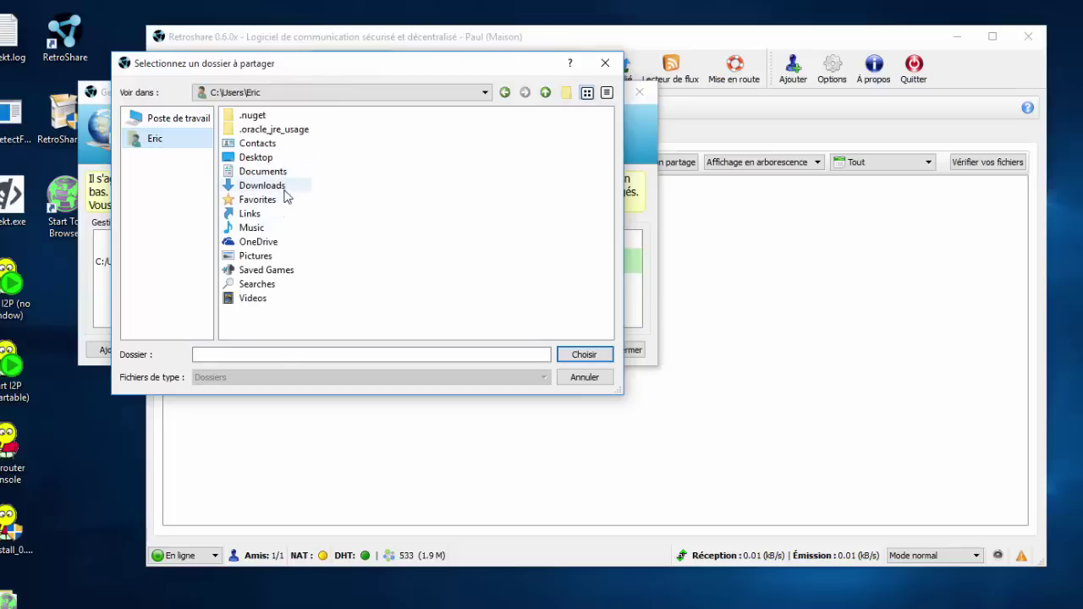
left_click(285, 256)
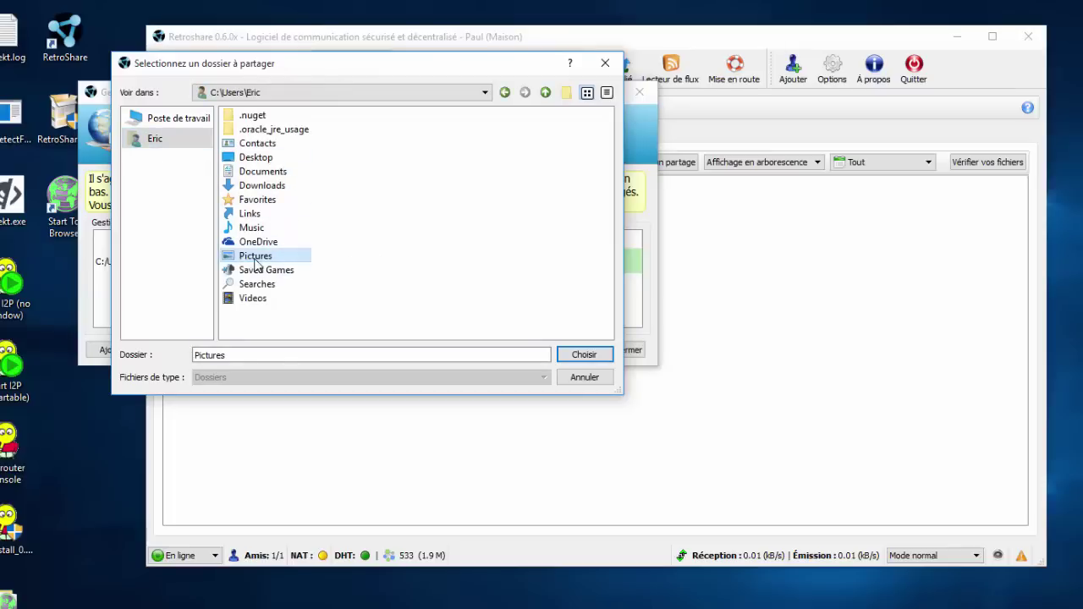
double_click(288, 258)
left_click(584, 355)
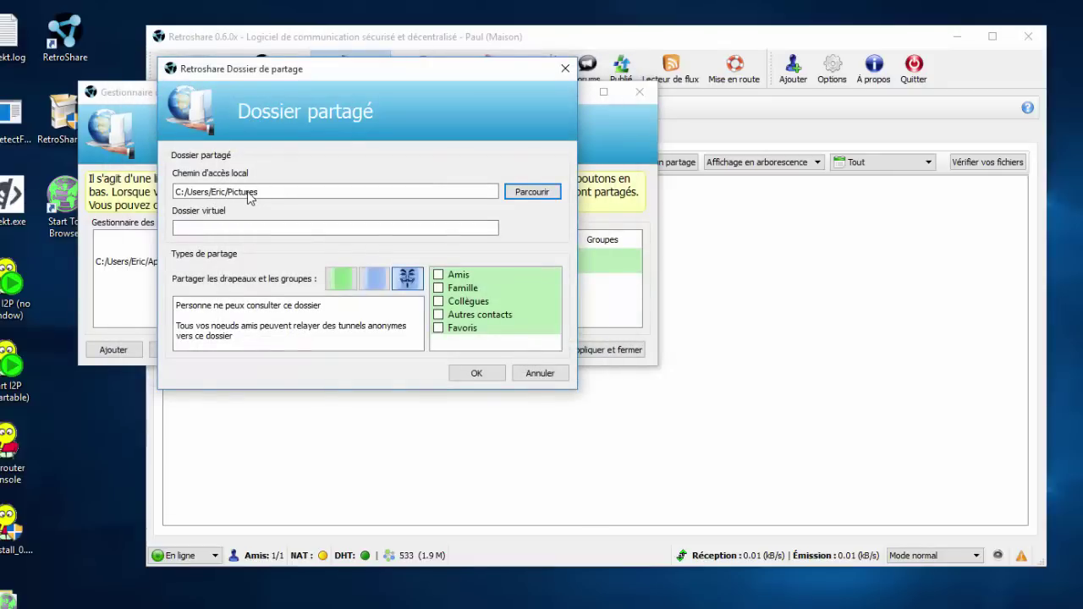
Step: Make the Pictures share browsable by all friend nodes, and apply the shared folder list
left_click(375, 279)
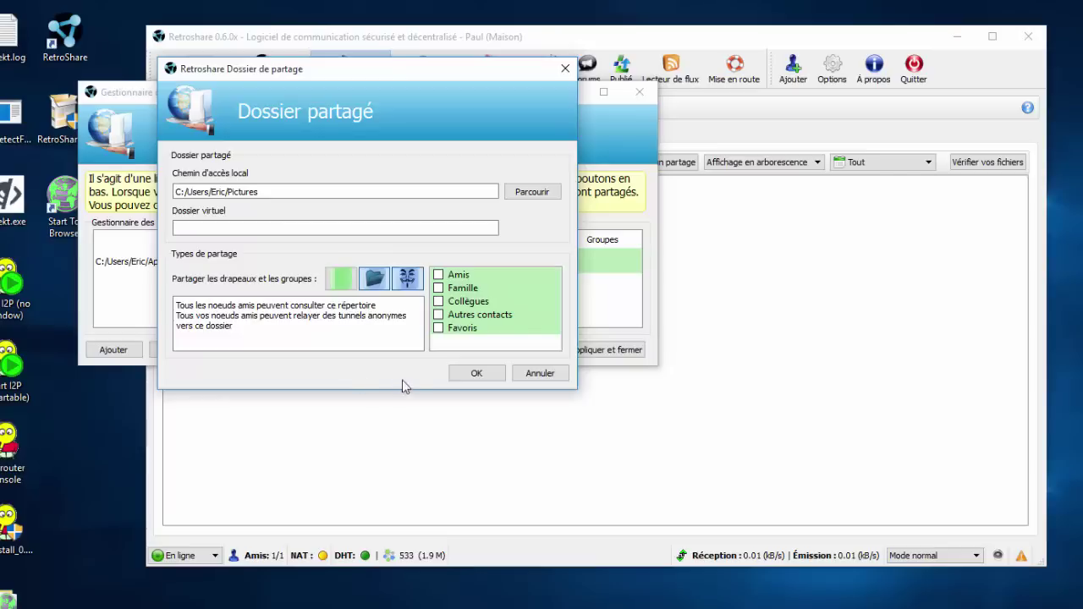
left_click(485, 375)
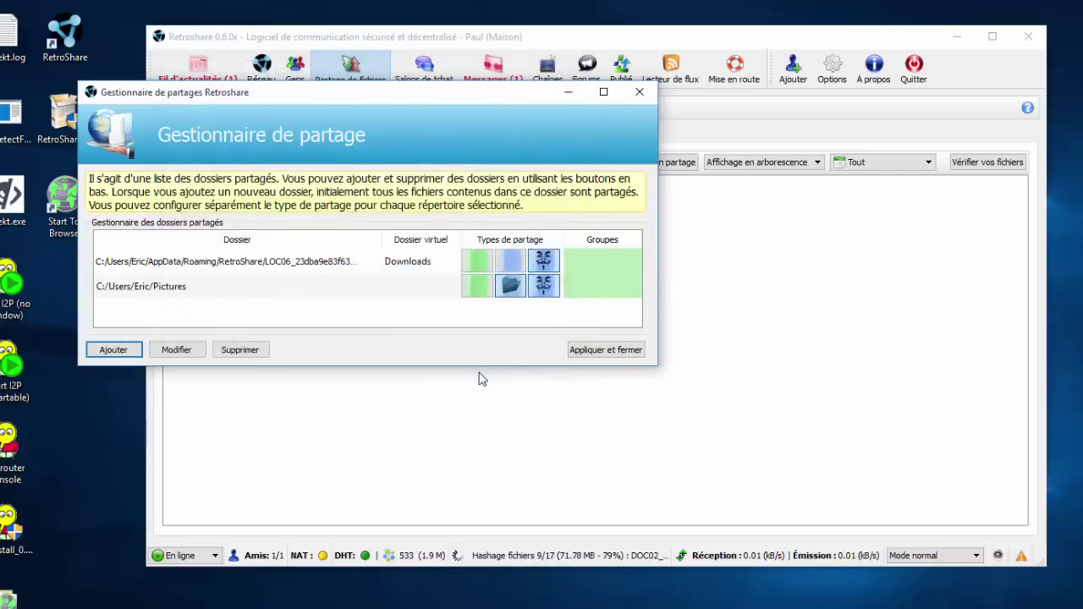
left_click(608, 350)
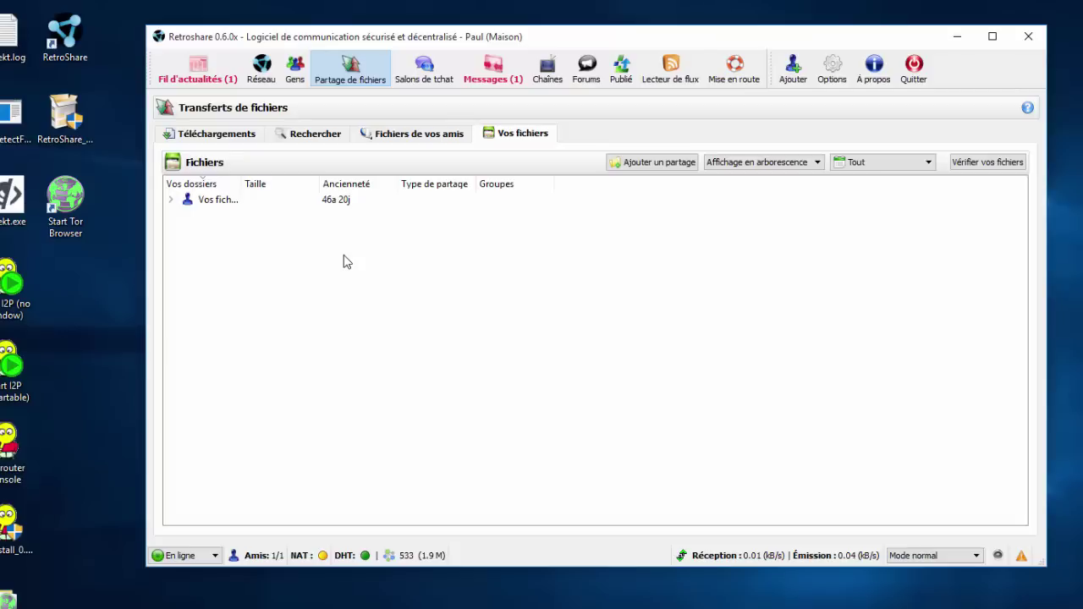
Step: Expand your shared files, widen the folder name column and examine the contents of the Pictures share
left_click(170, 199)
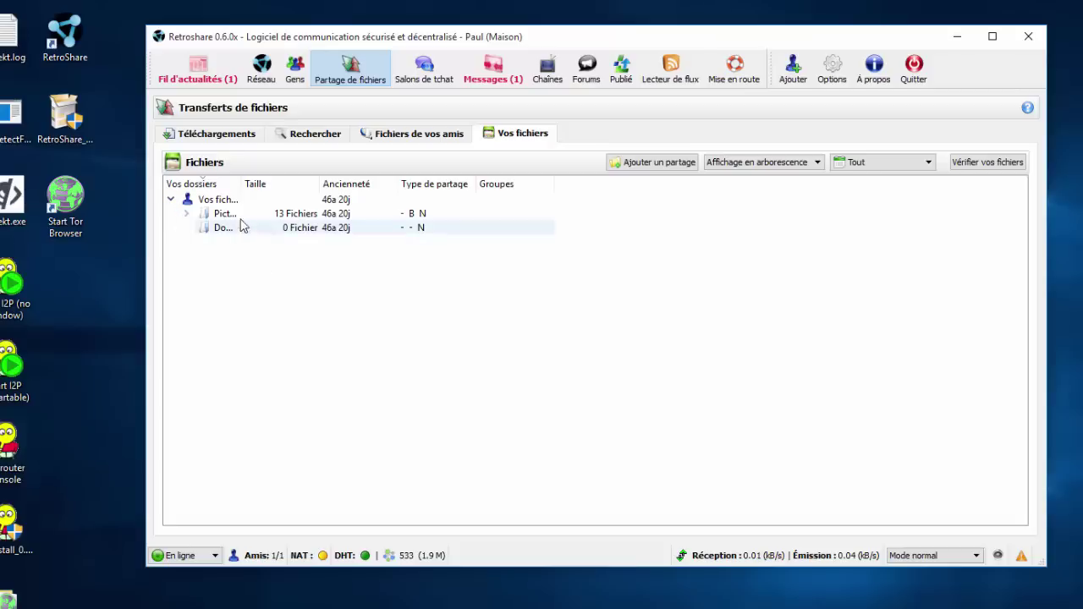
left_click_drag(314, 191, 415, 193)
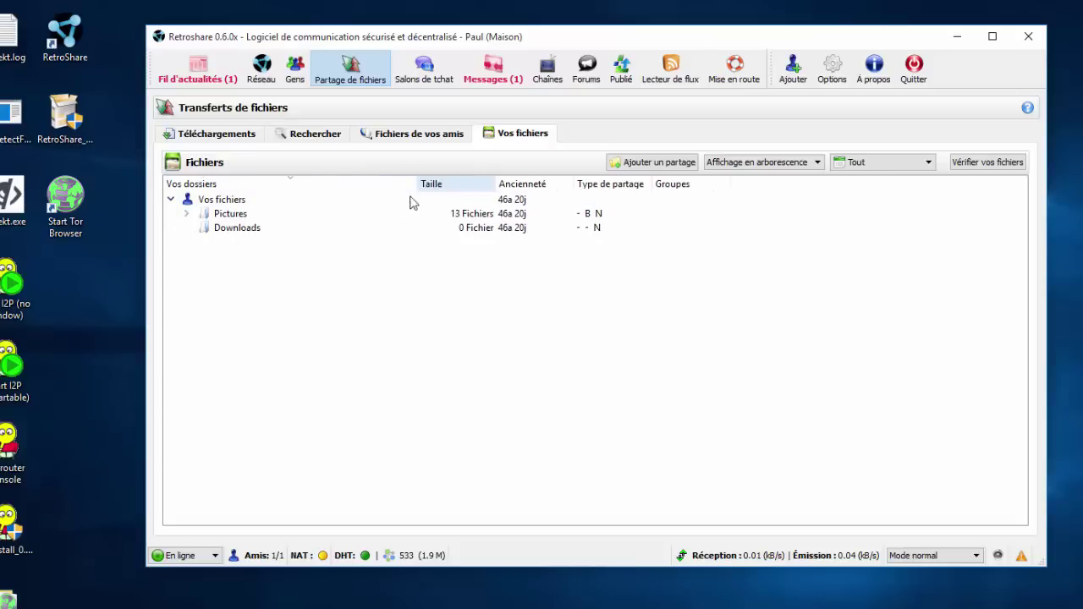
left_click(260, 230)
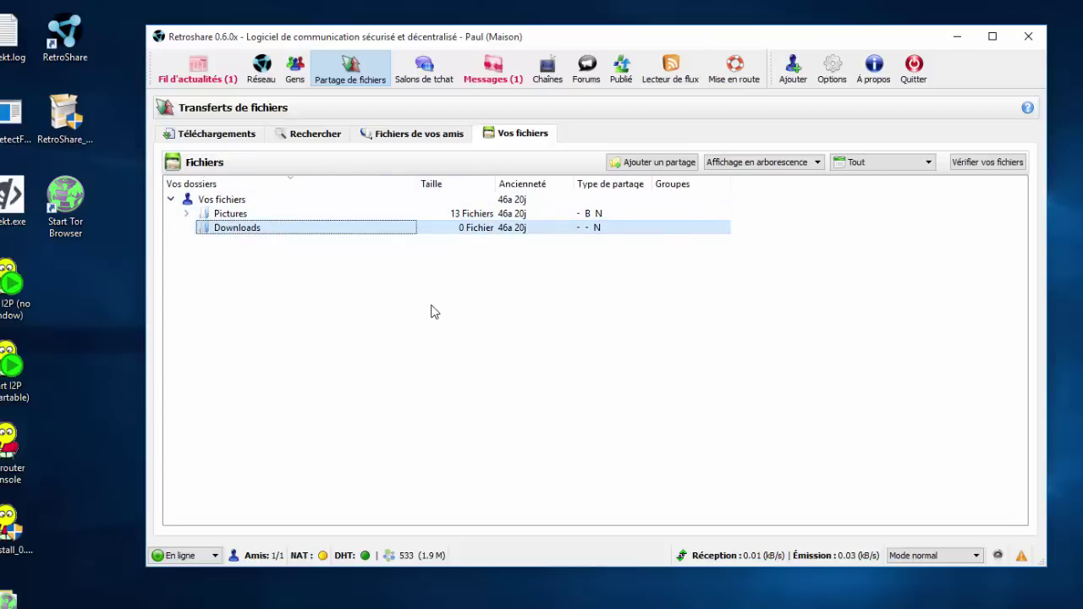
left_click(223, 216)
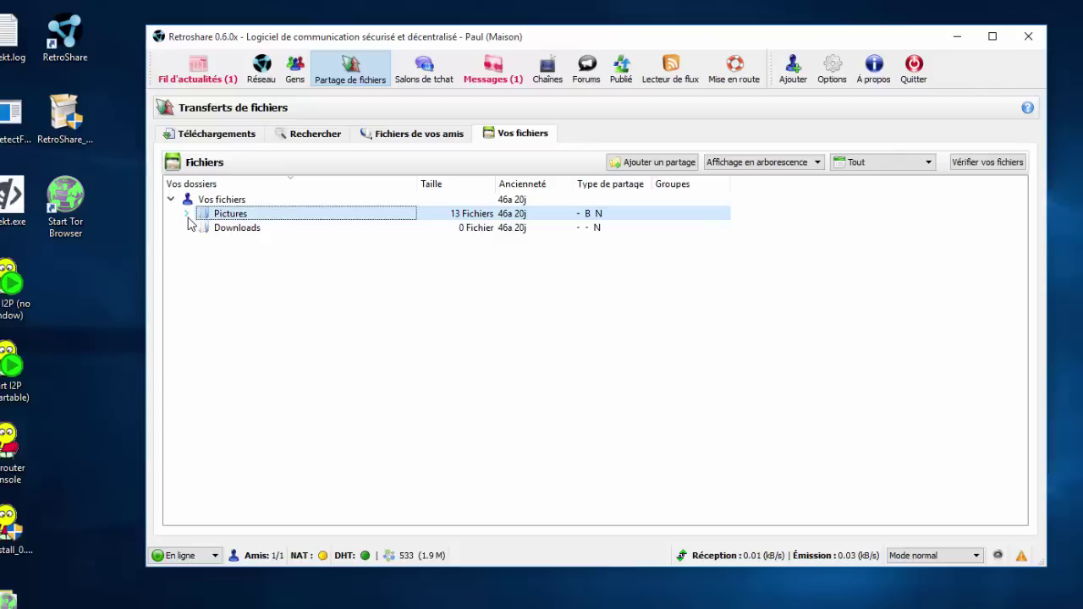
left_click(187, 215)
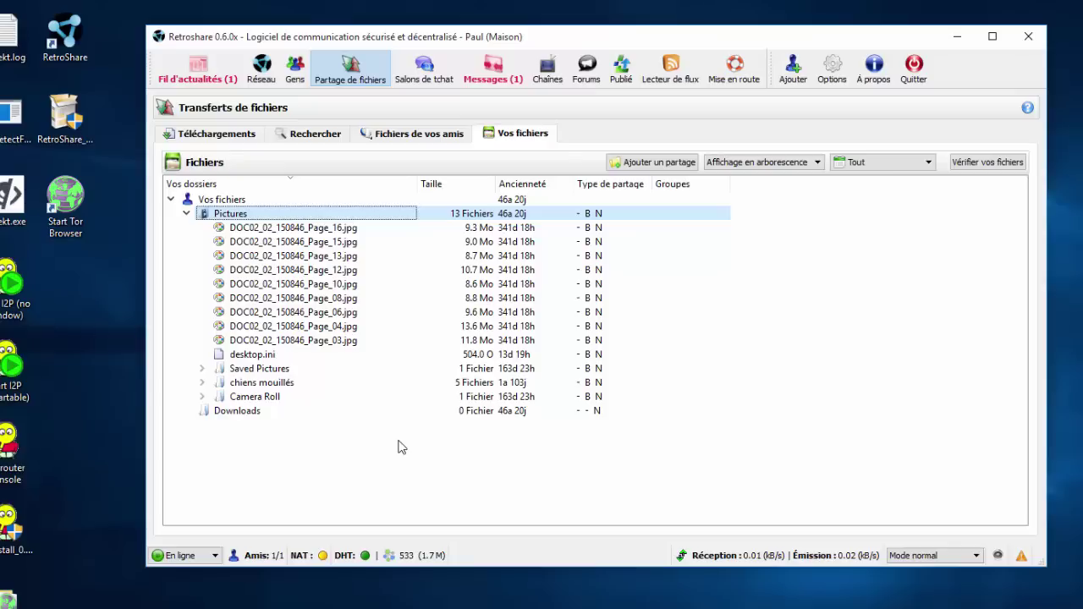
Step: Examine the file search and downloads views, and the chat rooms, messages, channels, forums and published links pages
left_click(310, 137)
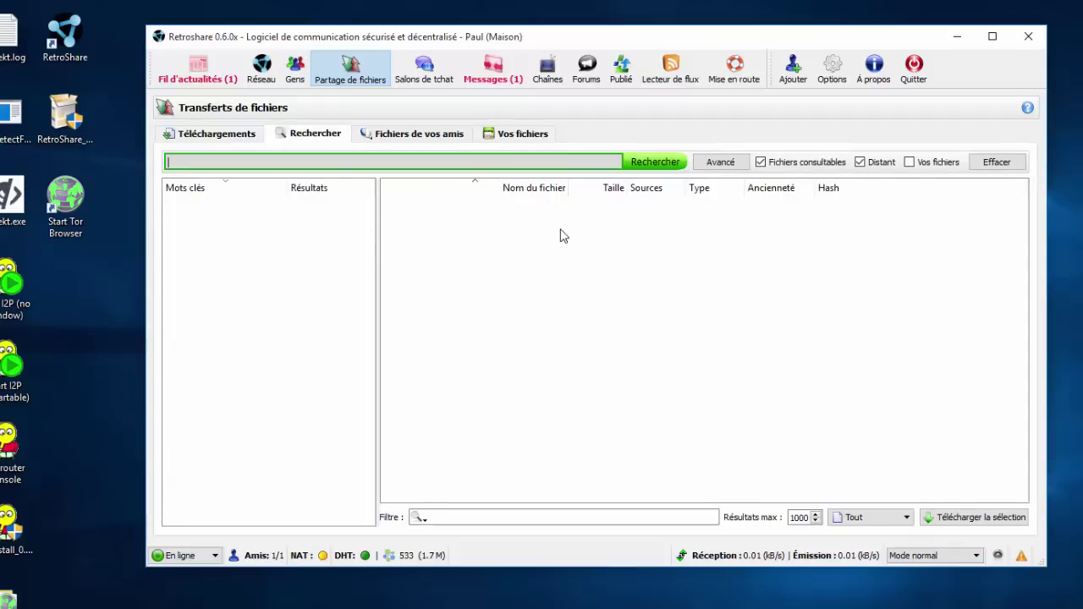
left_click(245, 133)
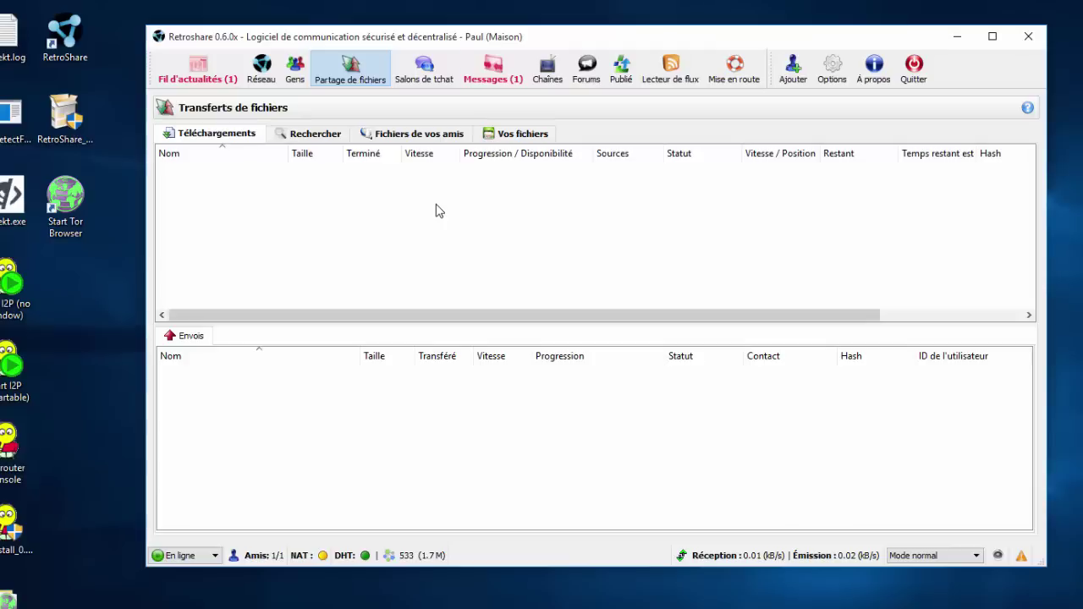
left_click(426, 71)
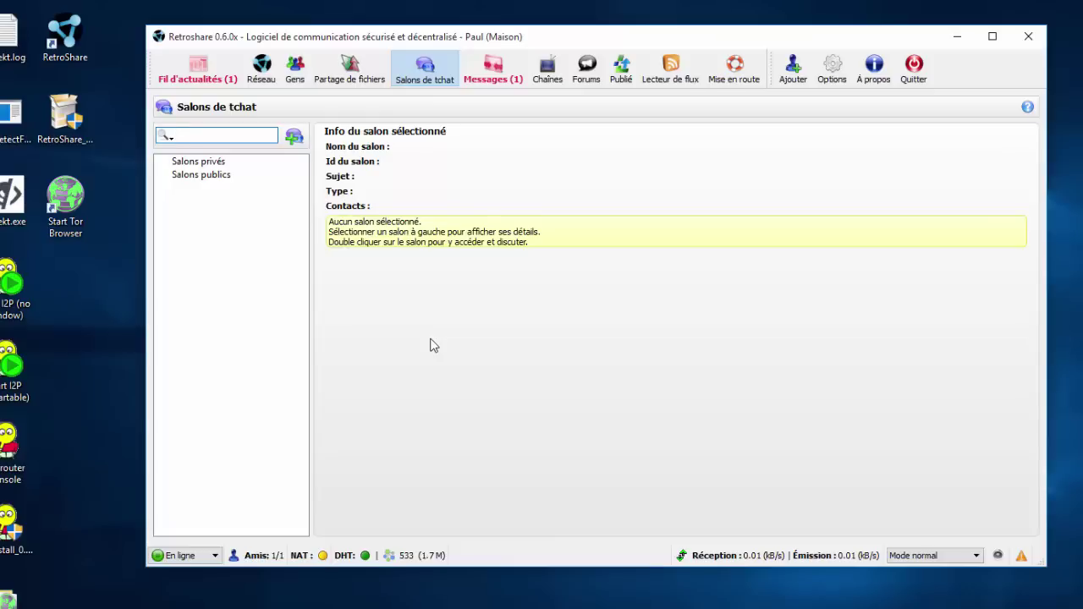
left_click(503, 79)
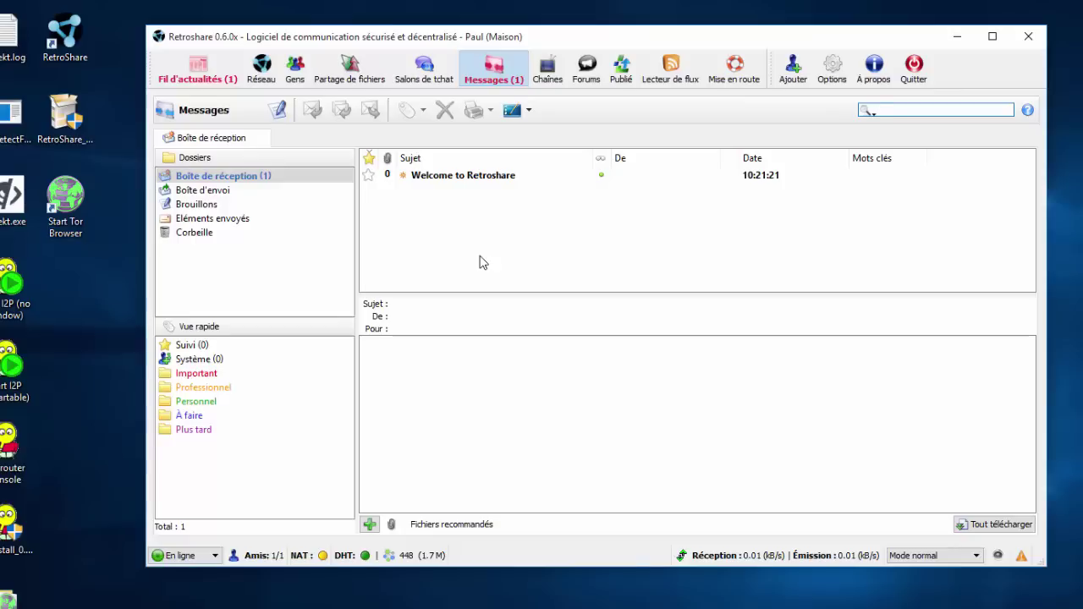
left_click(554, 83)
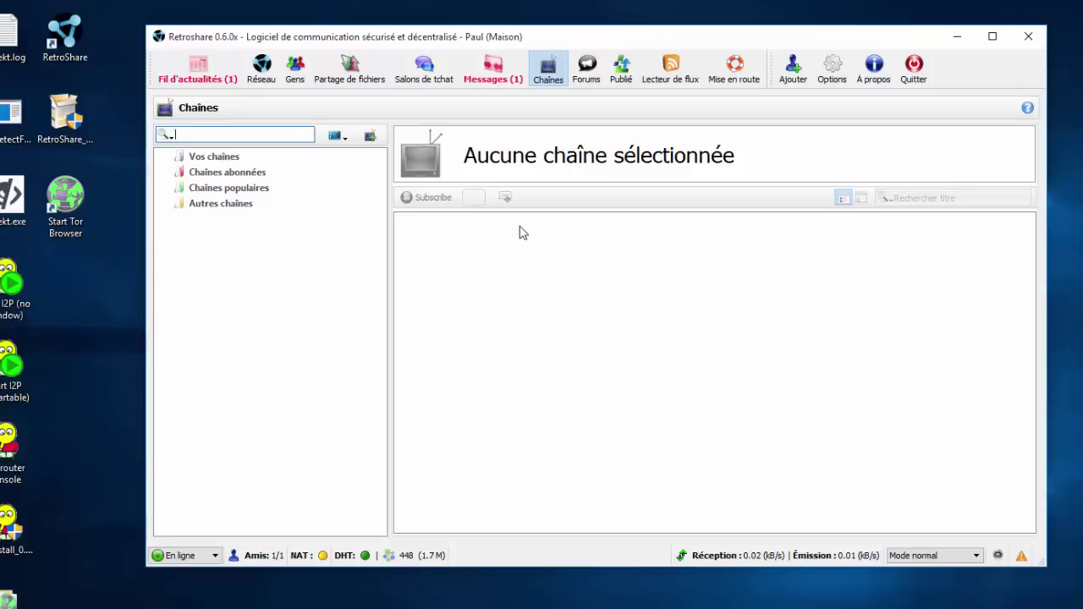
left_click(588, 78)
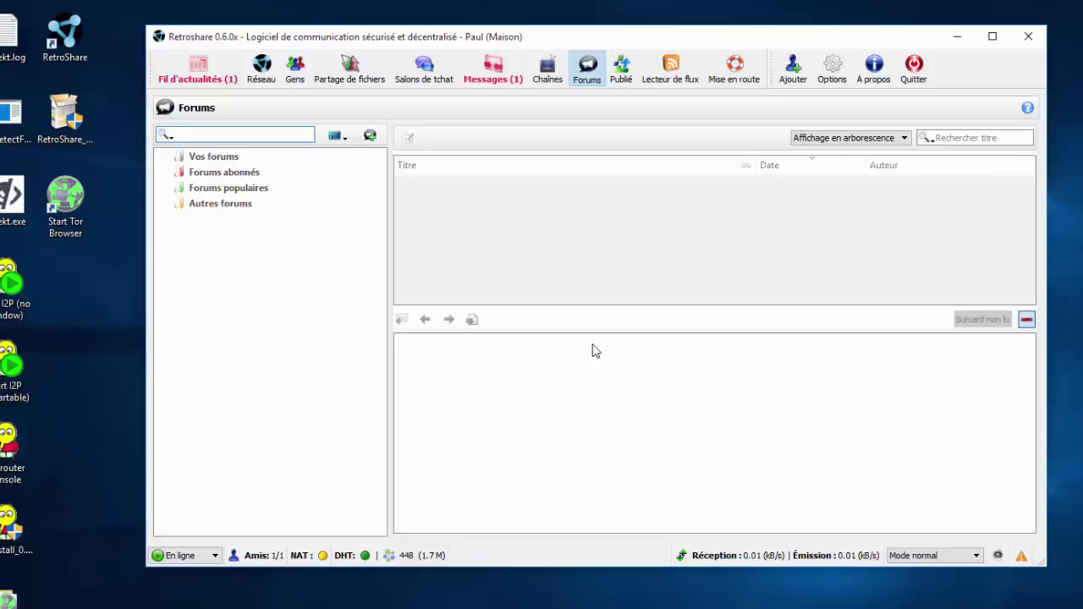
left_click(622, 67)
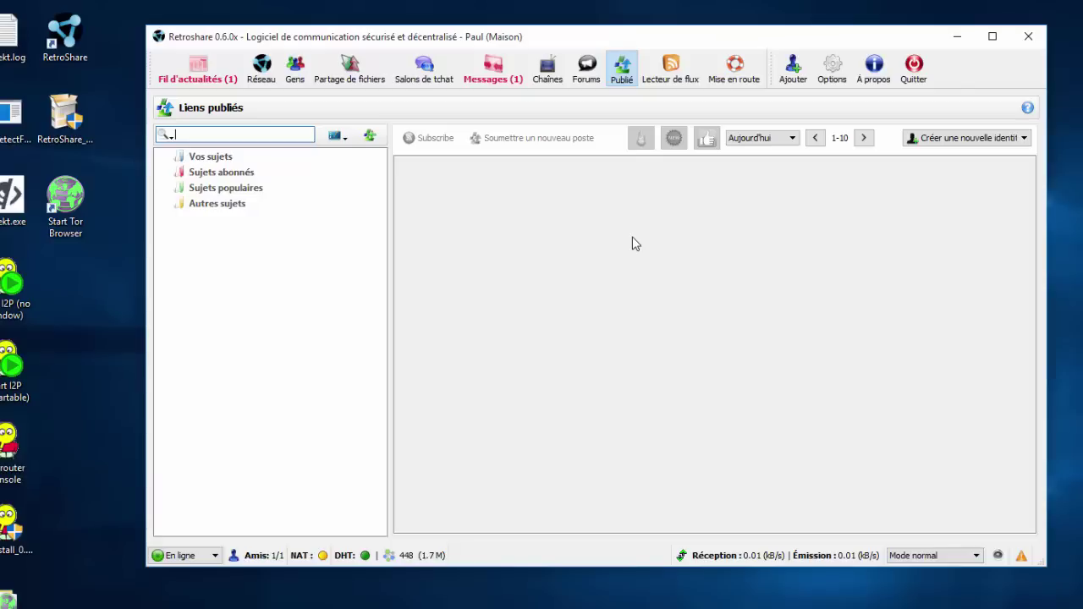
Step: Open the feed reader, switch to the Numerama website and copy the link of its RSS feed from the page footer
left_click(673, 69)
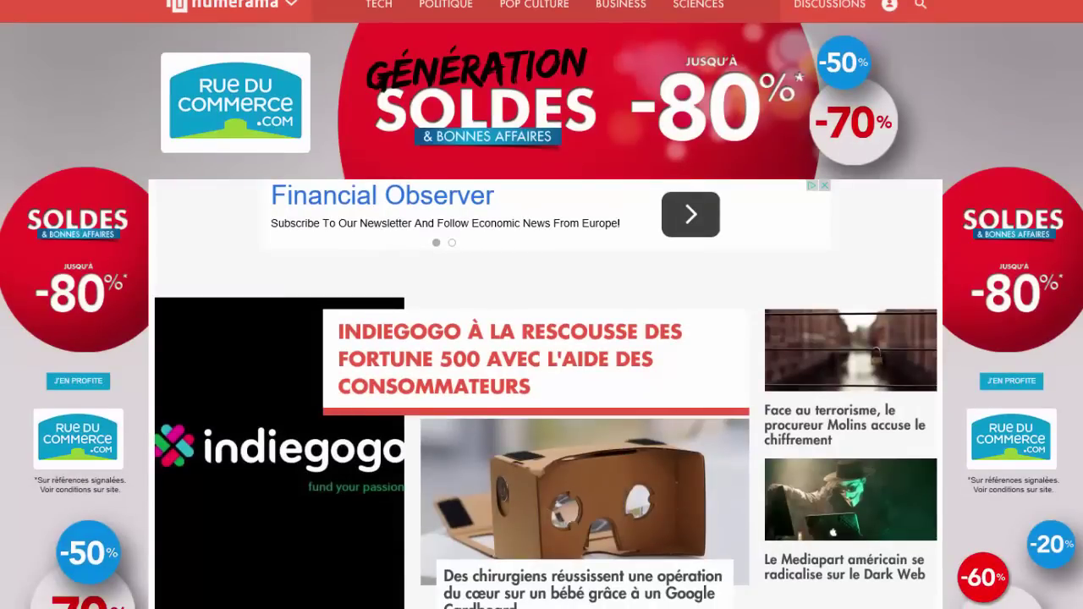
scroll(542, 339, "down", 20)
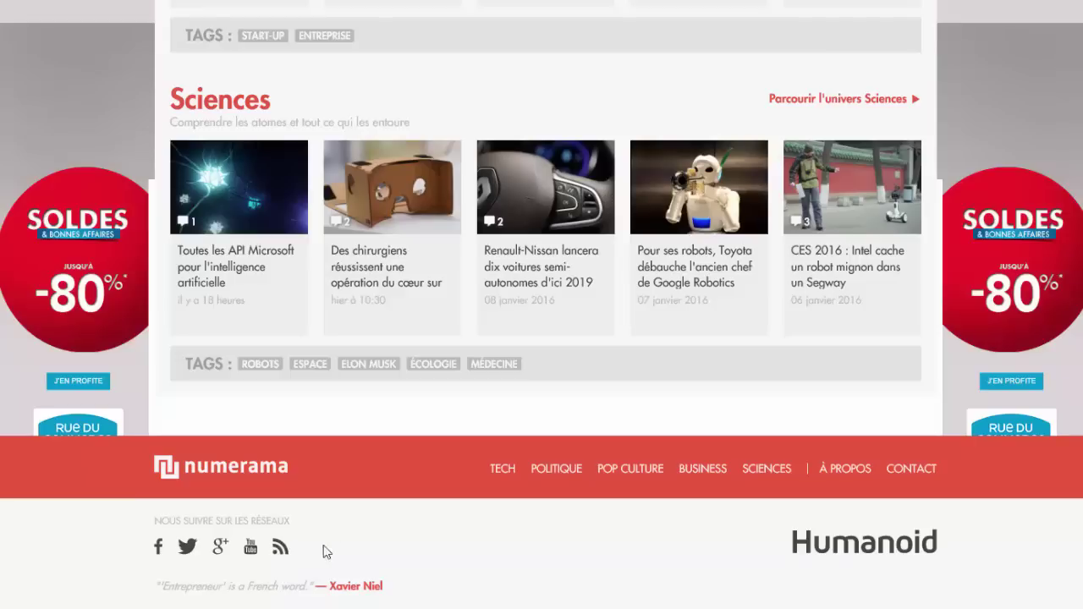
right_click(284, 554)
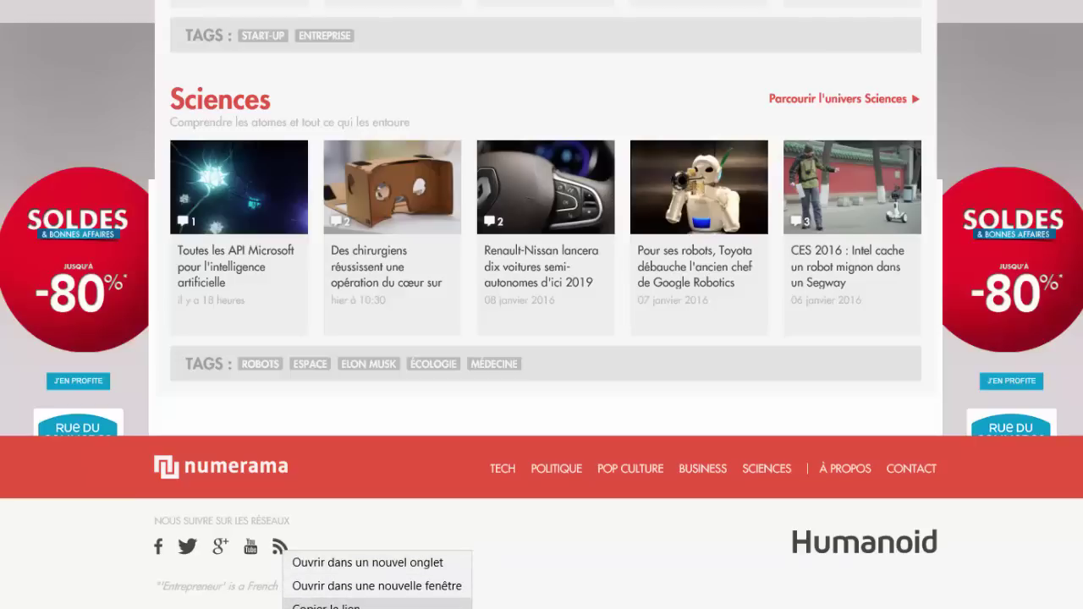
left_click(326, 606)
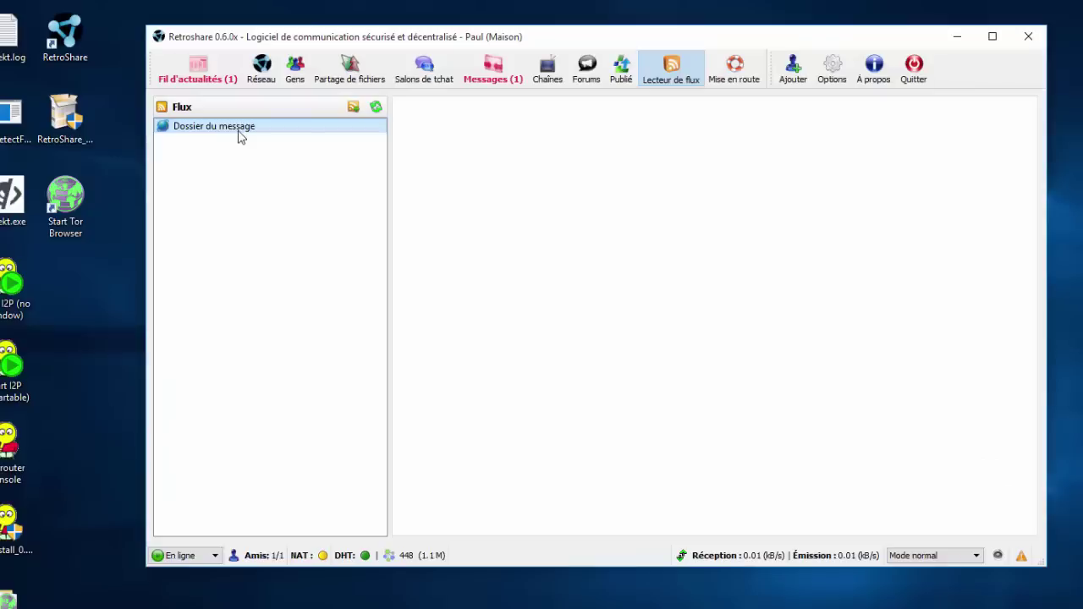
left_click(354, 109)
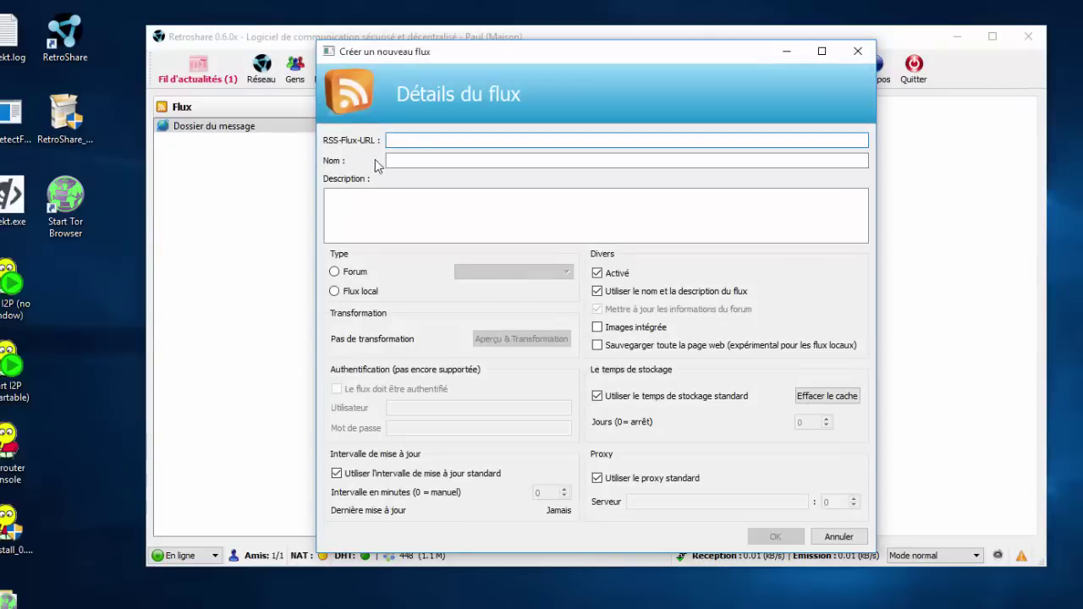
left_click(418, 142)
right_click(422, 142)
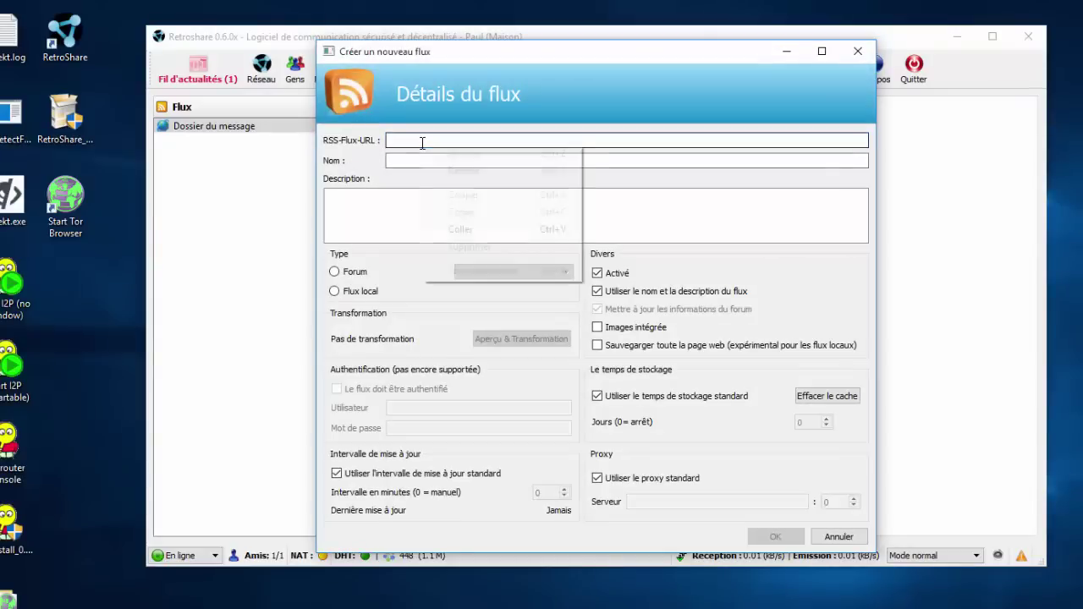
left_click(461, 230)
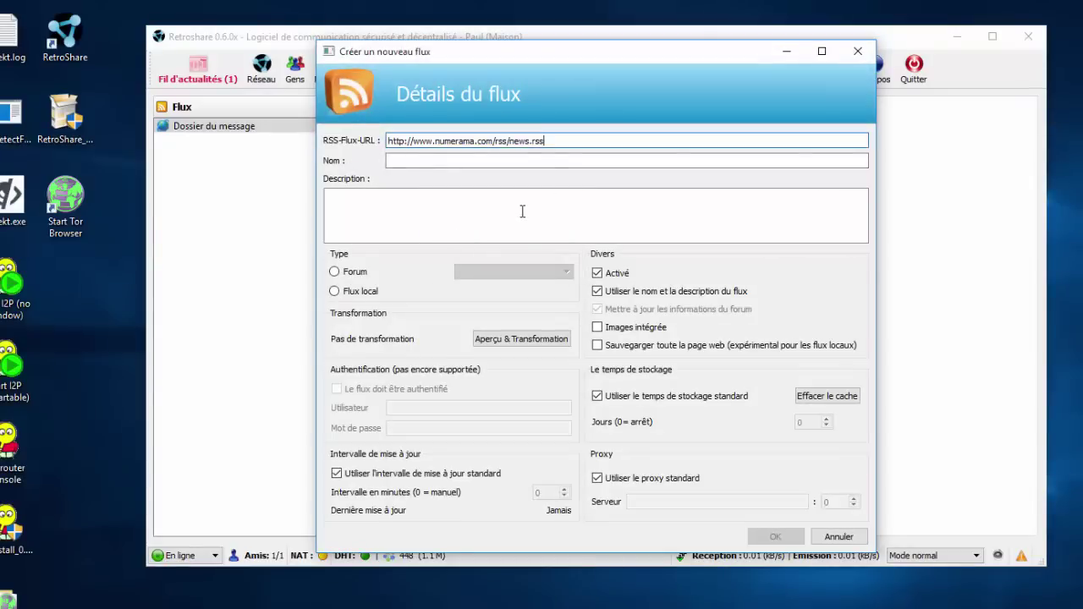
Step: Name the new feed Numerama, set its type to local feed (Flux local) and create it
left_click(493, 165)
type("Num")
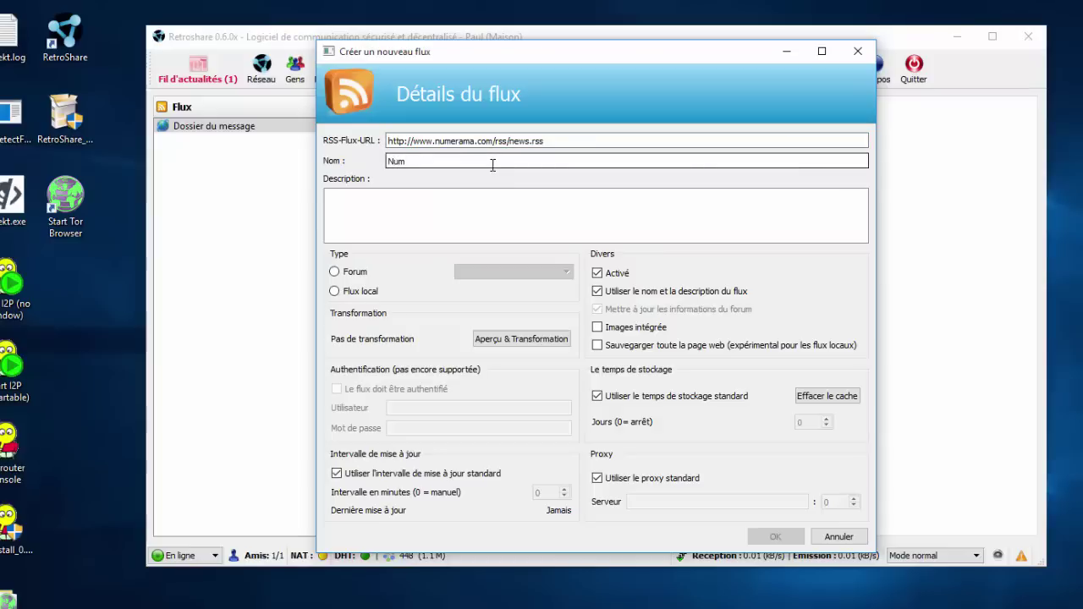
type("erama")
left_click(335, 292)
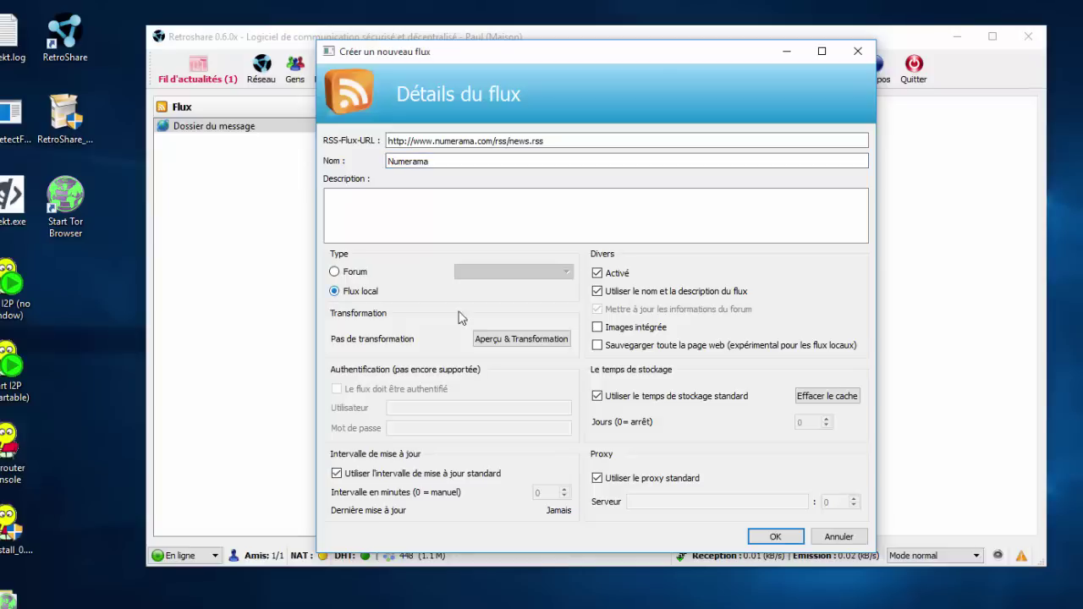
left_click(758, 536)
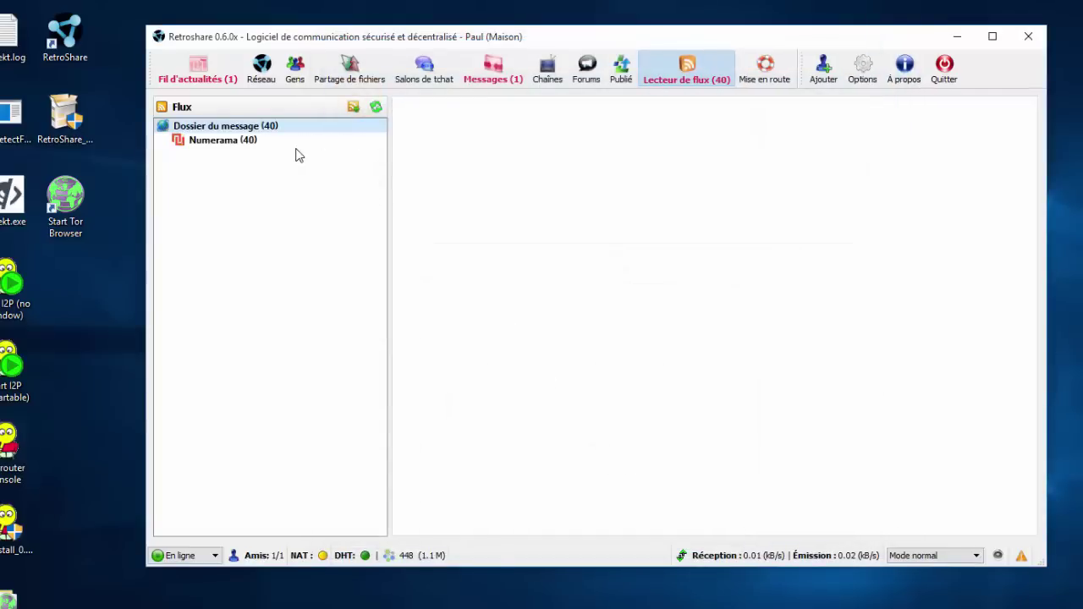
Step: Open the Numerama feed, enlarge its article list and view the summaries of the first six articles one after another
left_click(249, 142)
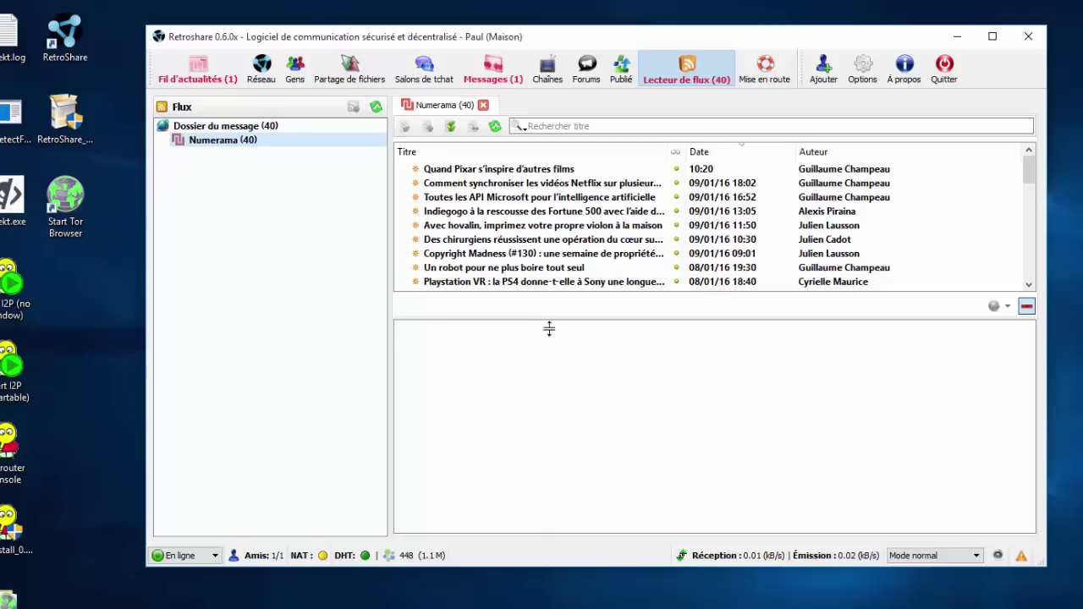
left_click_drag(550, 318, 541, 394)
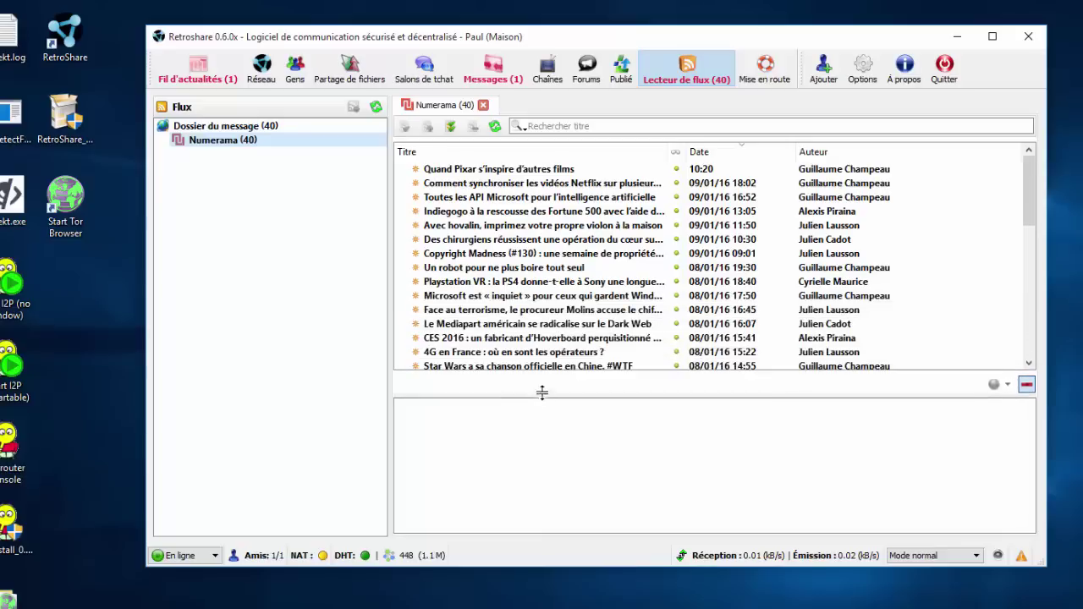
left_click(542, 170)
left_click(543, 183)
left_click(543, 199)
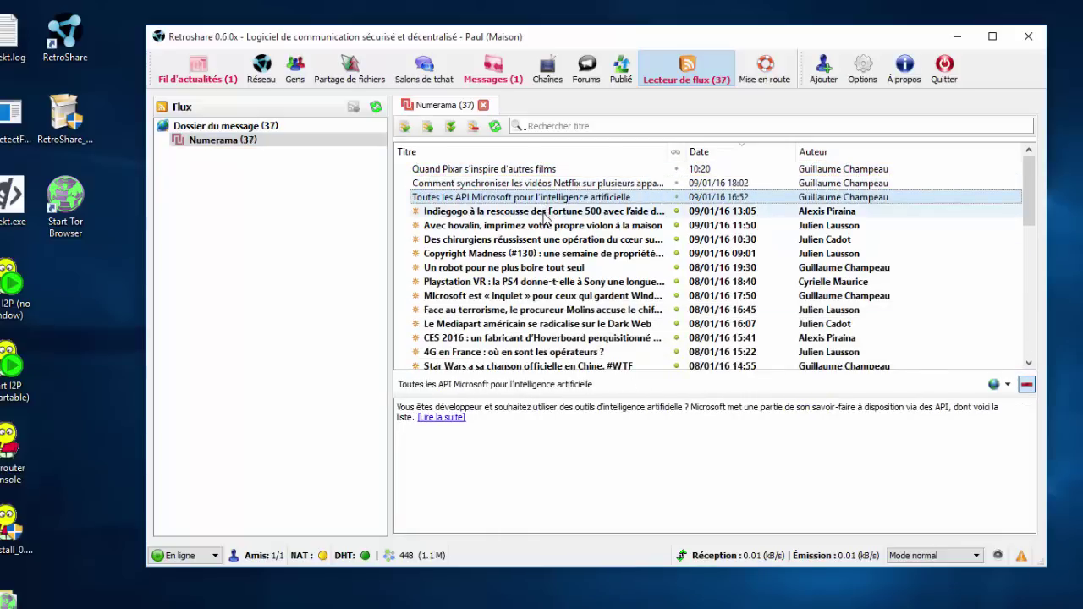
left_click(545, 213)
left_click(547, 227)
left_click(549, 241)
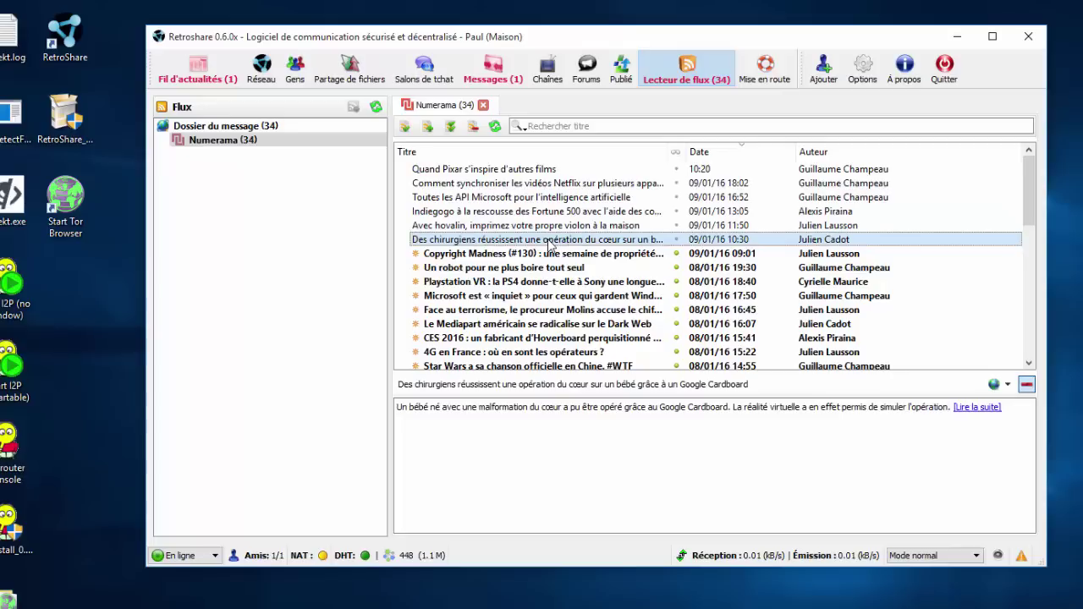